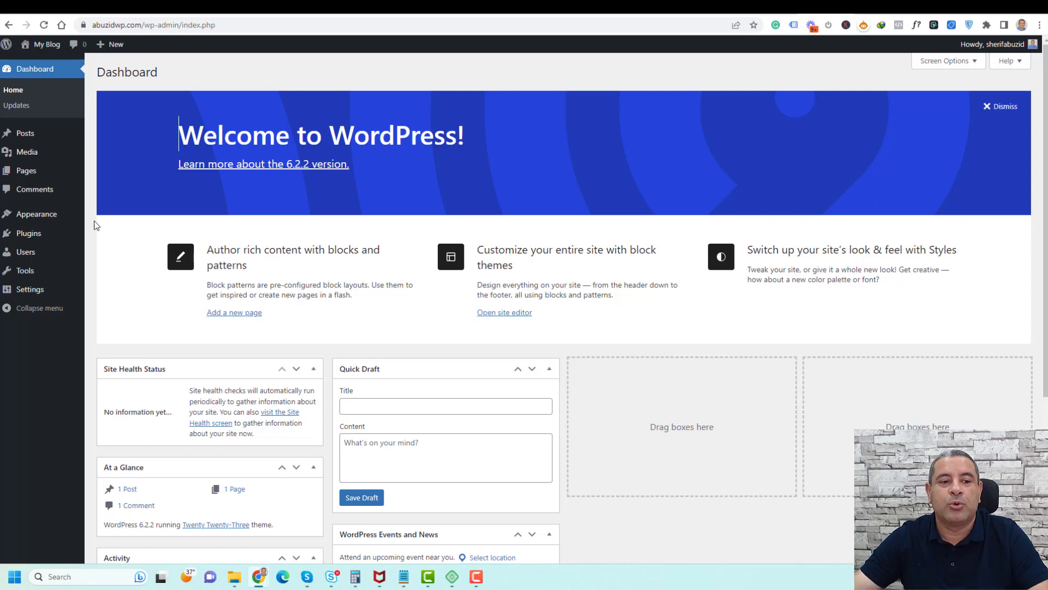
Install and activate the Kadence theme from the popular themes in the WordPress theme directory.
click(125, 163)
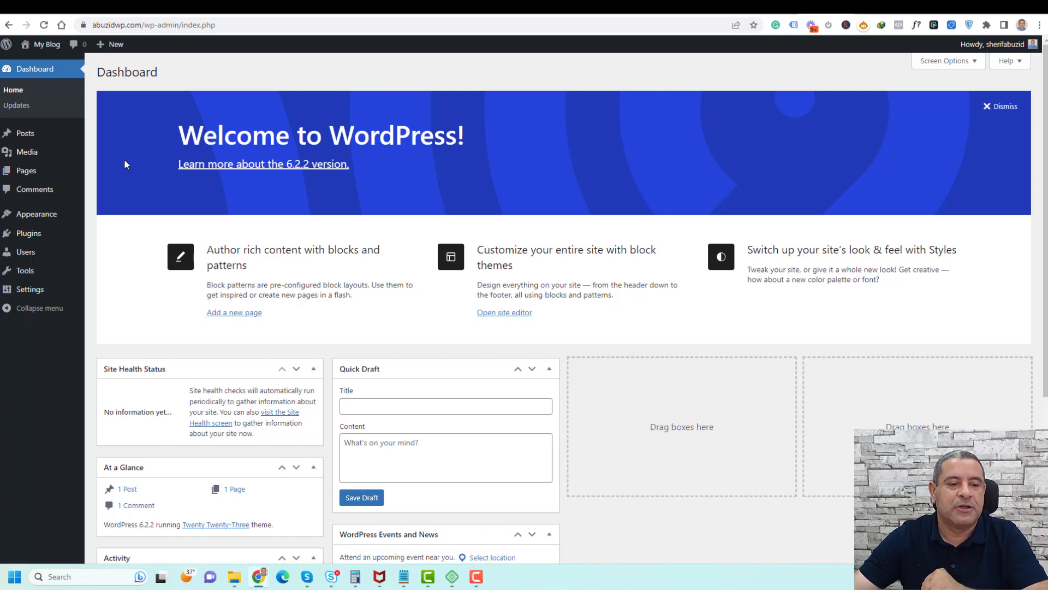
mouse_move(45, 218)
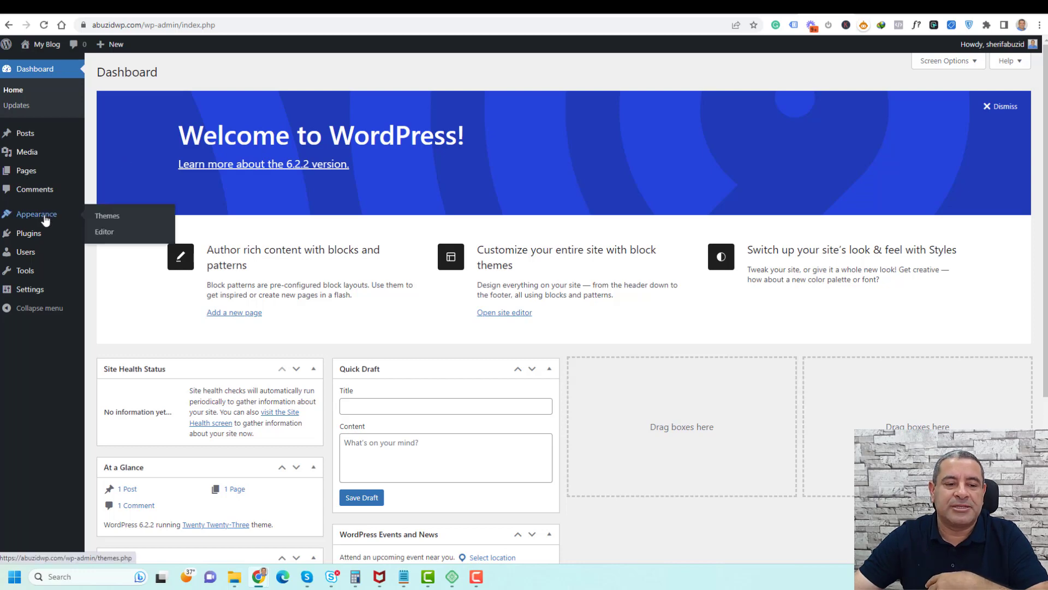
click(107, 216)
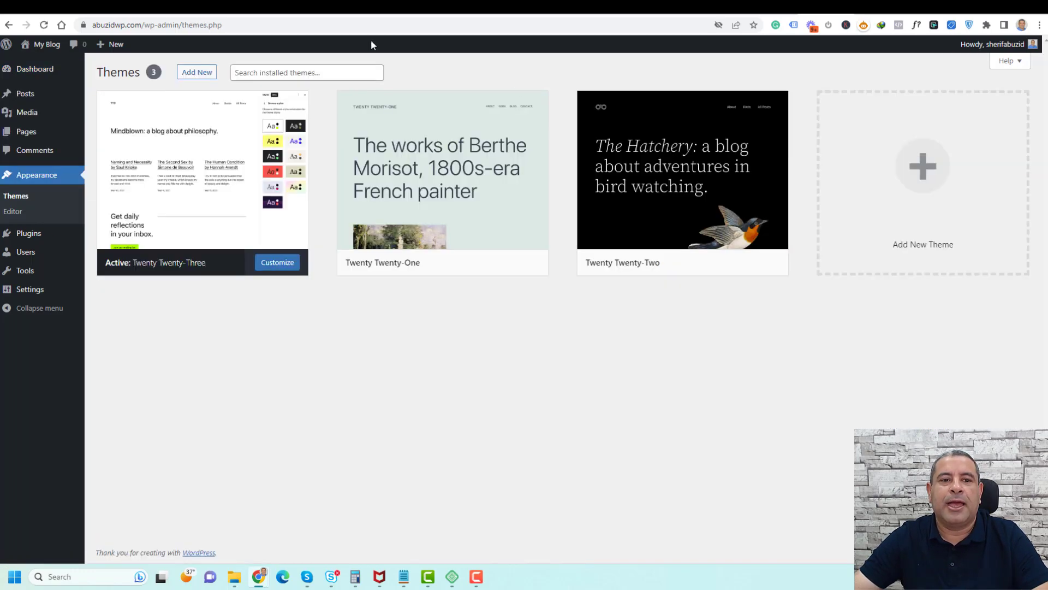
click(195, 73)
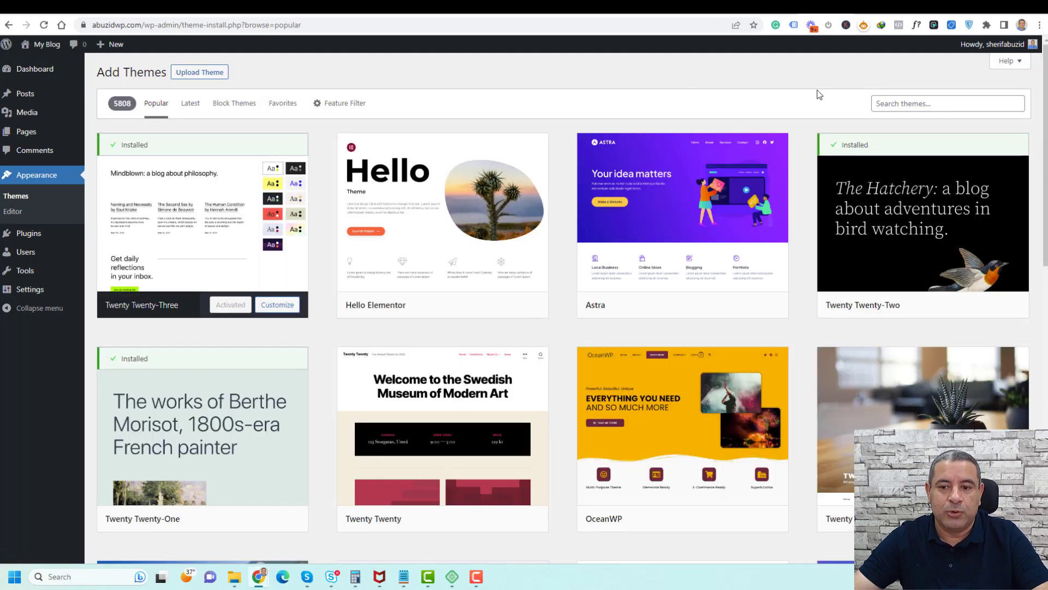
scroll(817, 94, down, 4)
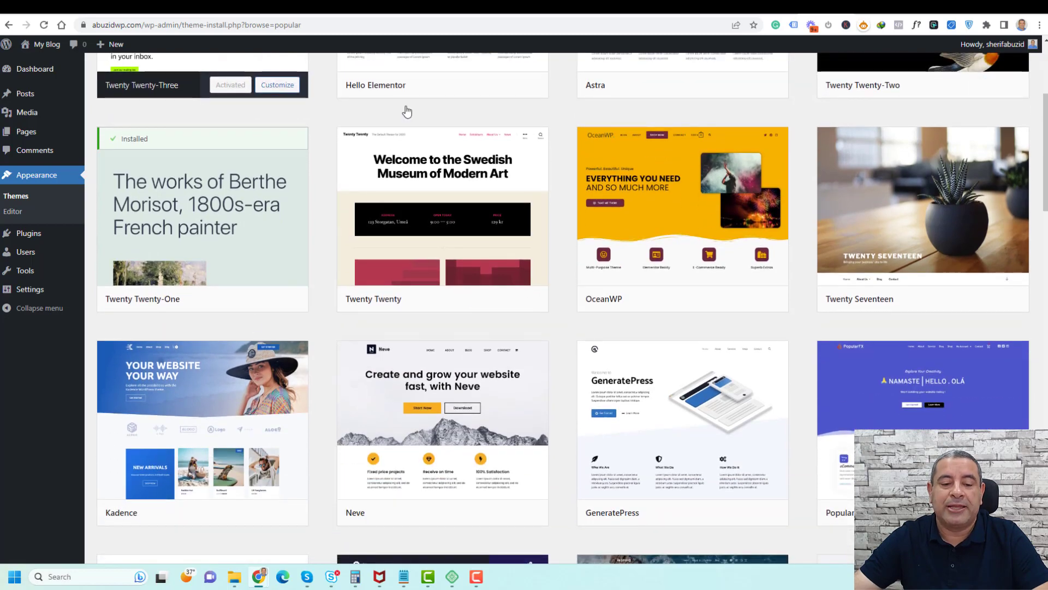
mouse_move(231, 370)
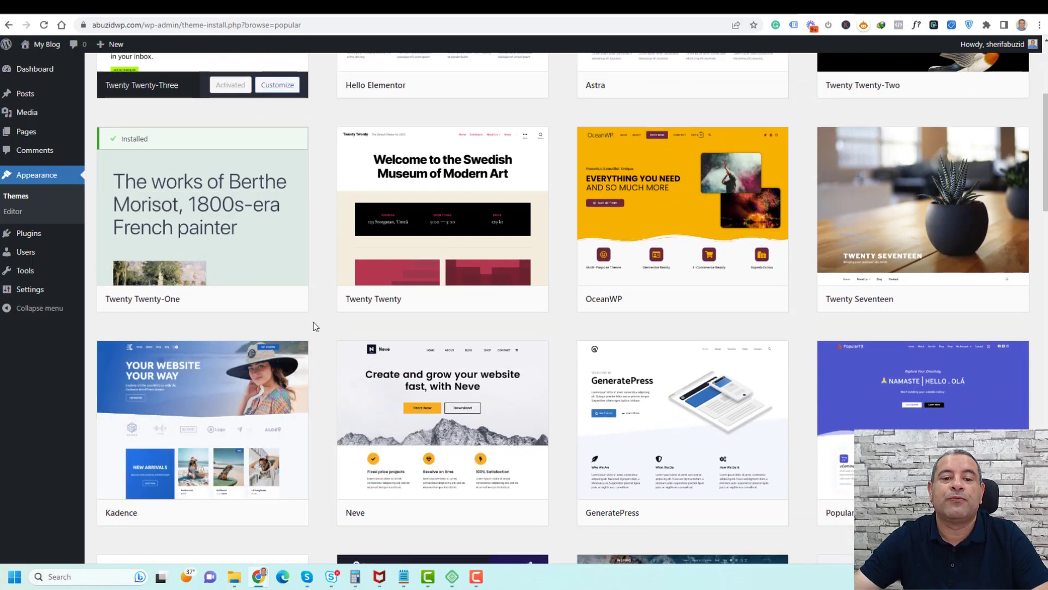
scroll(323, 322, down, 3)
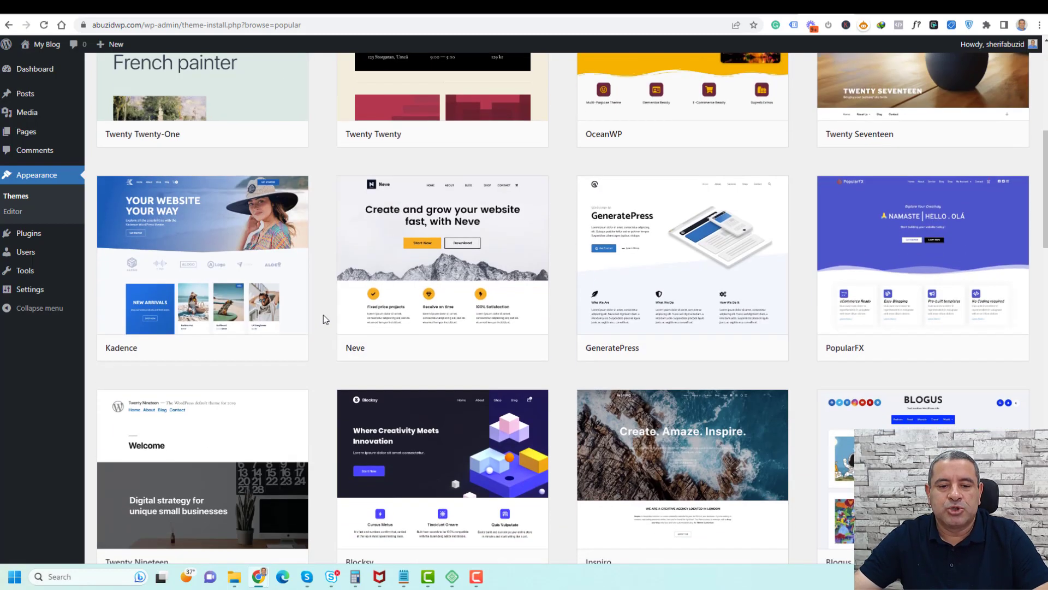
mouse_move(245, 238)
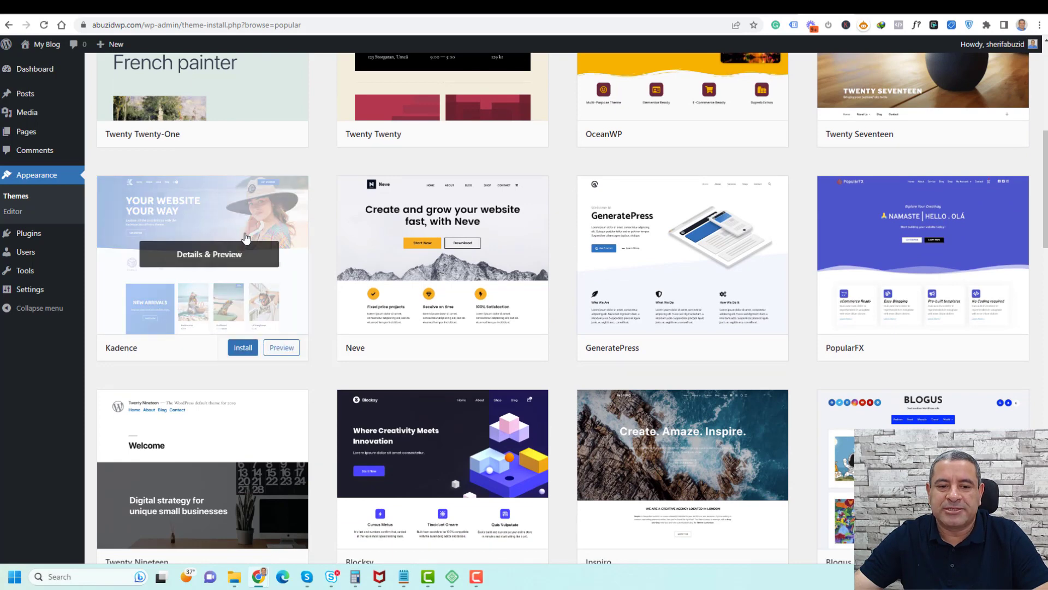
click(243, 347)
click(218, 350)
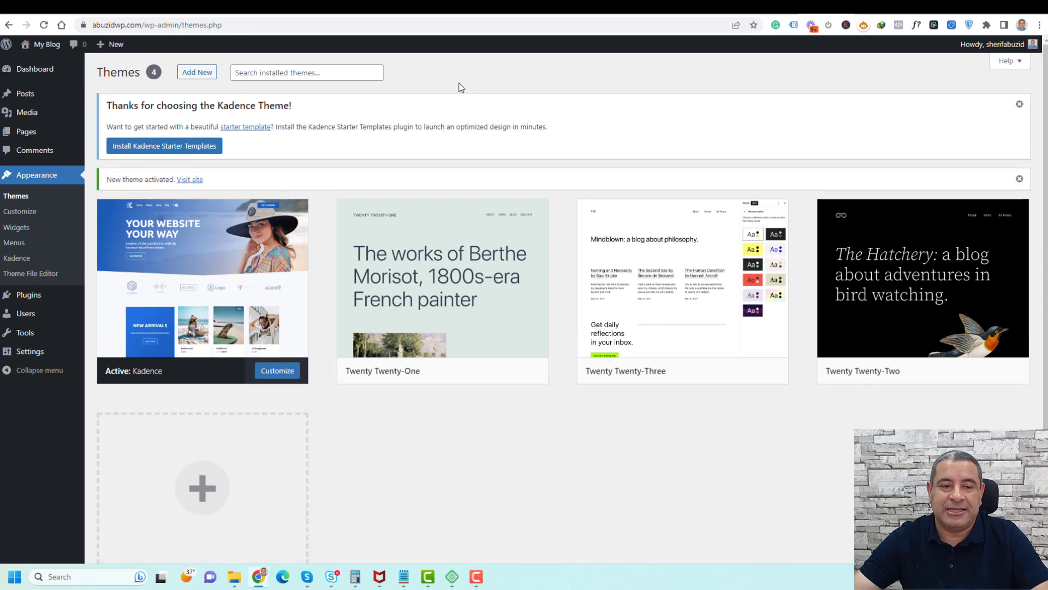
View the live site in a separate browser tab, and return to the Themes admin page.
mouse_move(37, 50)
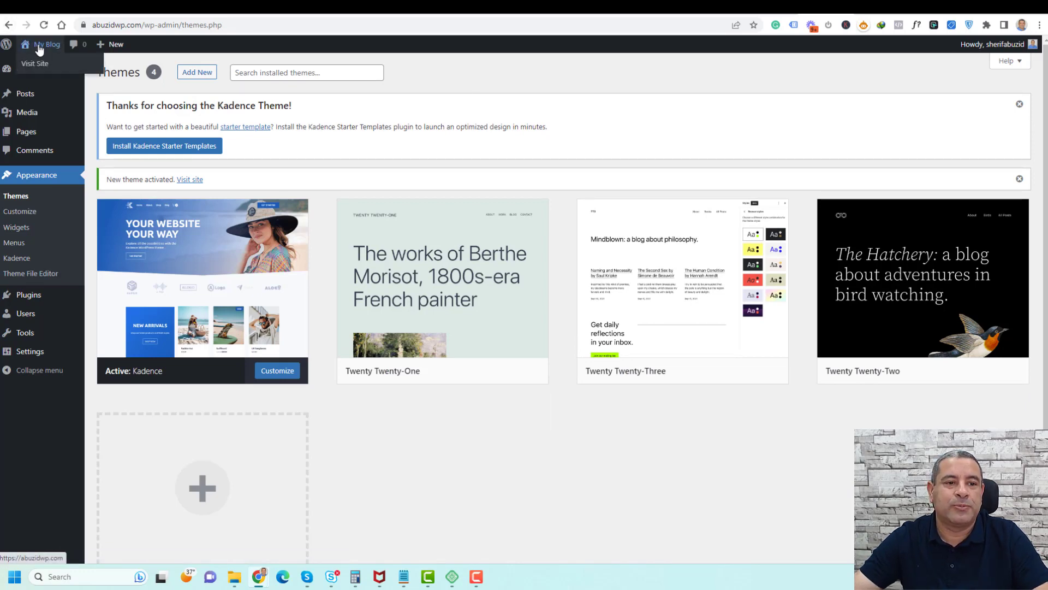
ctrl+click(55, 73)
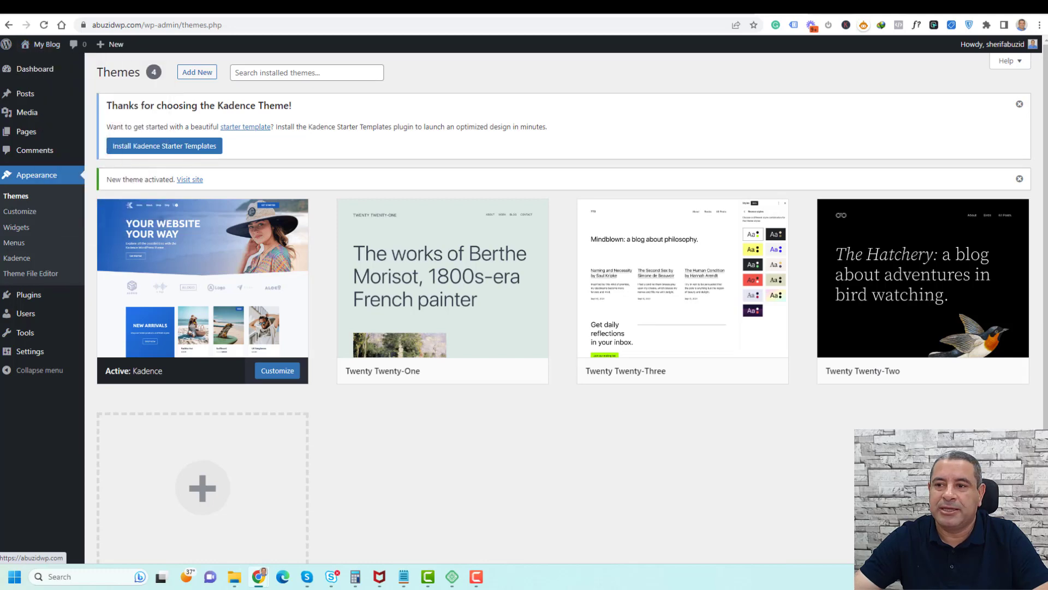
click(841, 8)
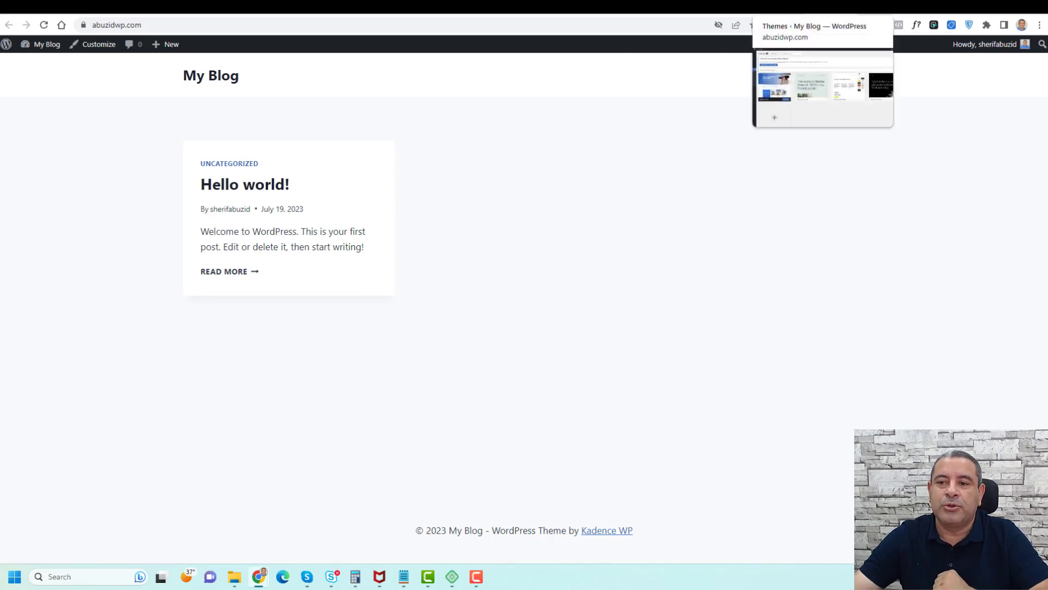
click(784, 6)
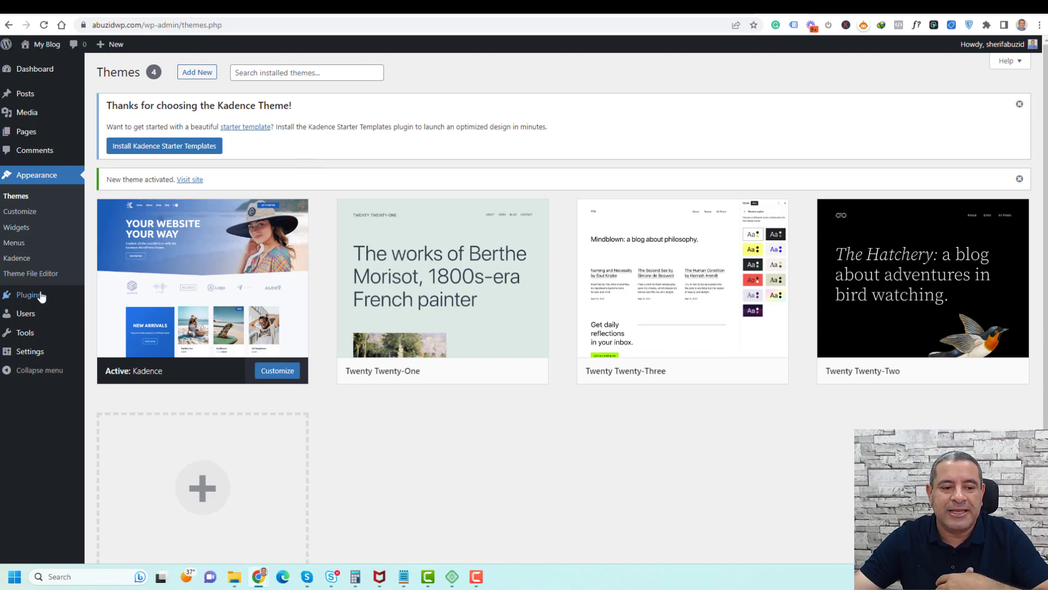
Search the plugin directory for Kadence Starter Templates, and install and activate both Starter Templates by Kadence WP and Gutenberg Blocks by Kadence Blocks.
mouse_move(81, 304)
click(109, 312)
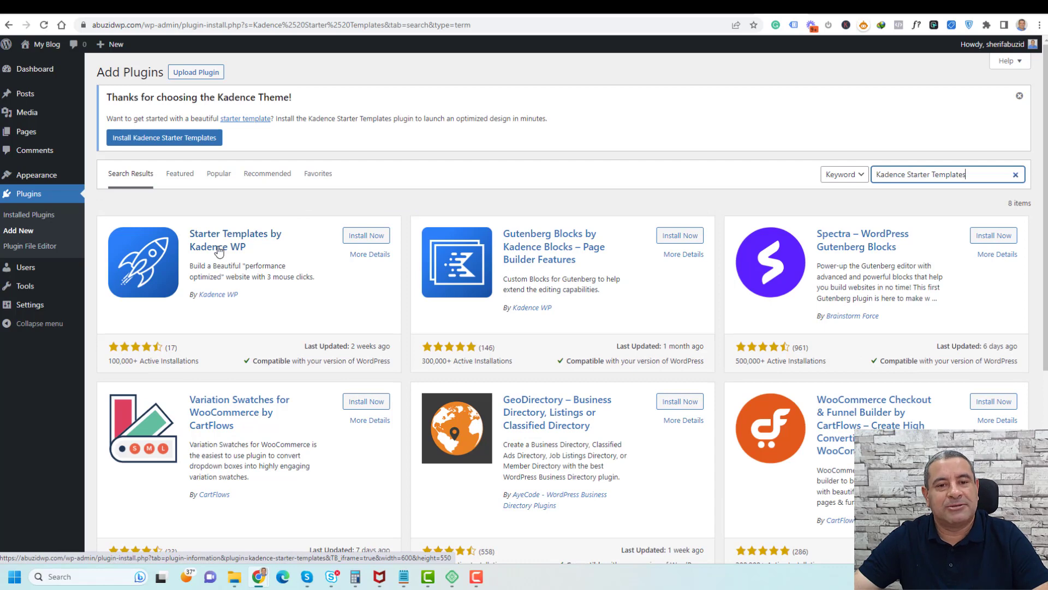
click(359, 236)
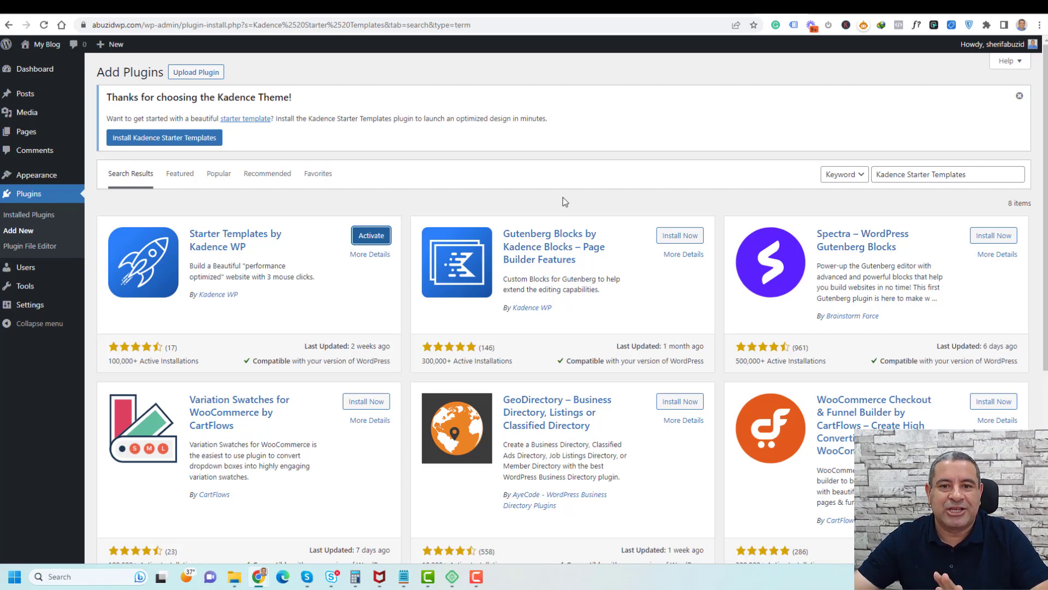
click(692, 236)
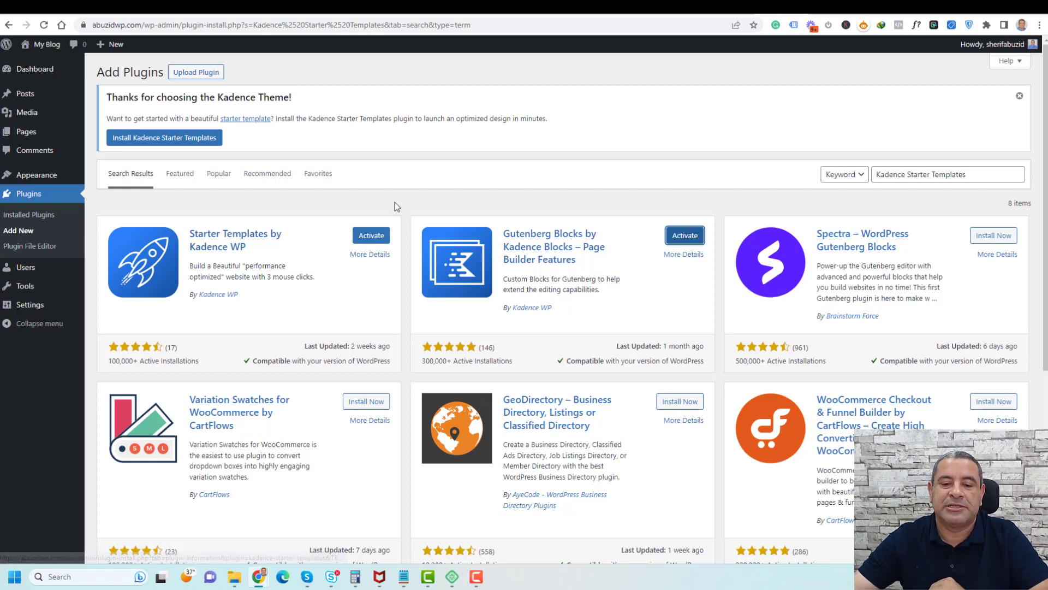
click(371, 236)
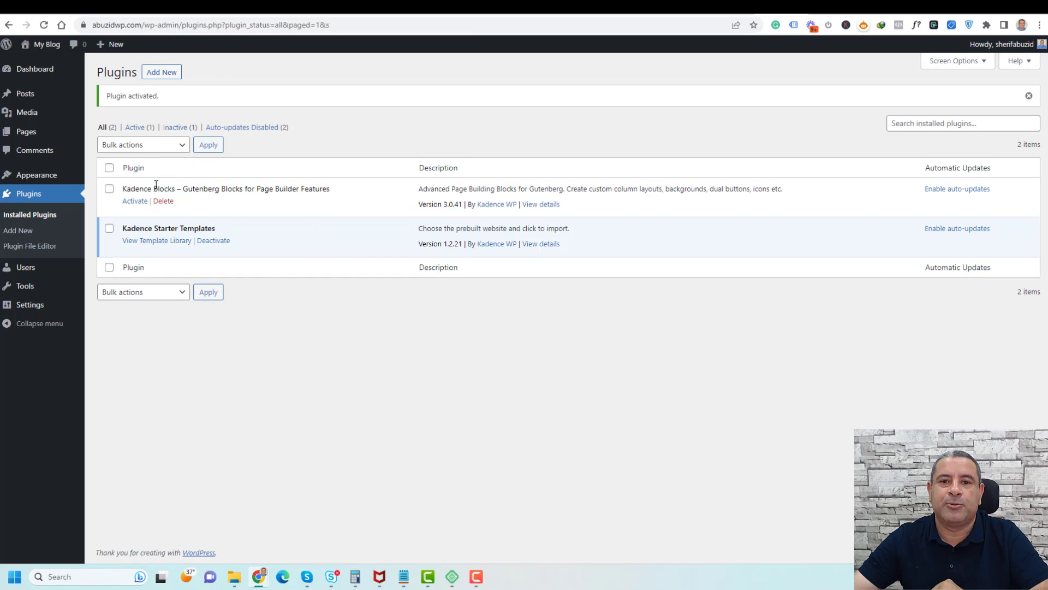
click(135, 202)
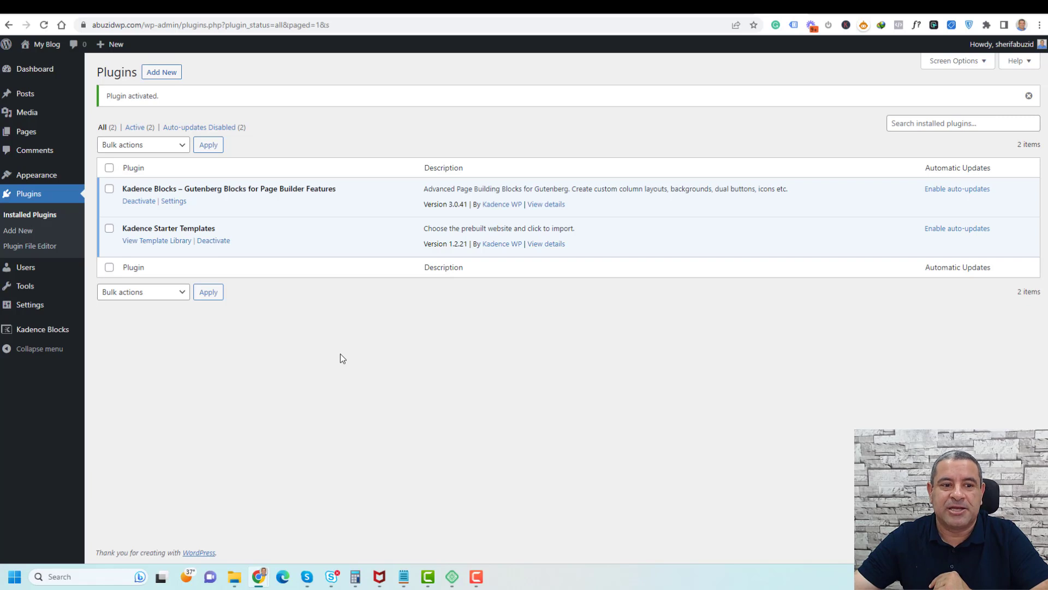
Open the Kadence Starter Templates library.
mouse_move(58, 181)
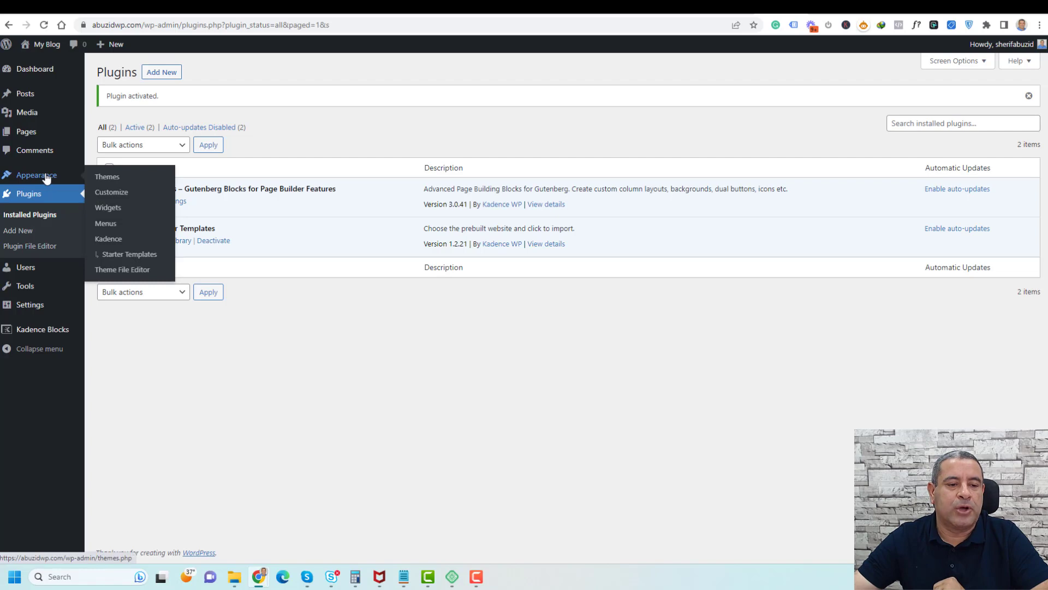
click(128, 256)
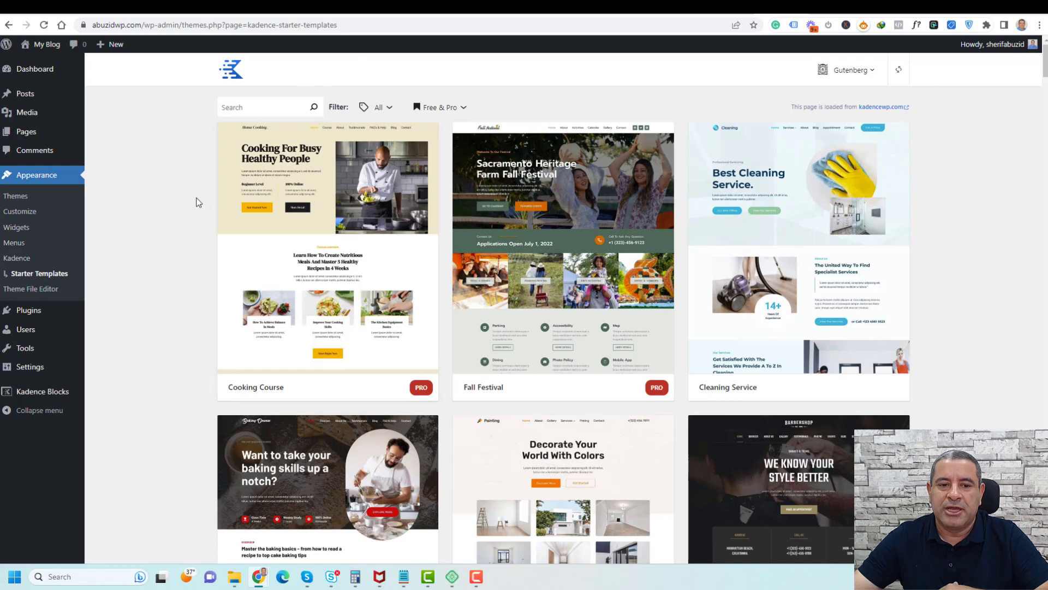
Filter the starter templates by the Course category and look at the available Free & Pro filter options.
click(382, 107)
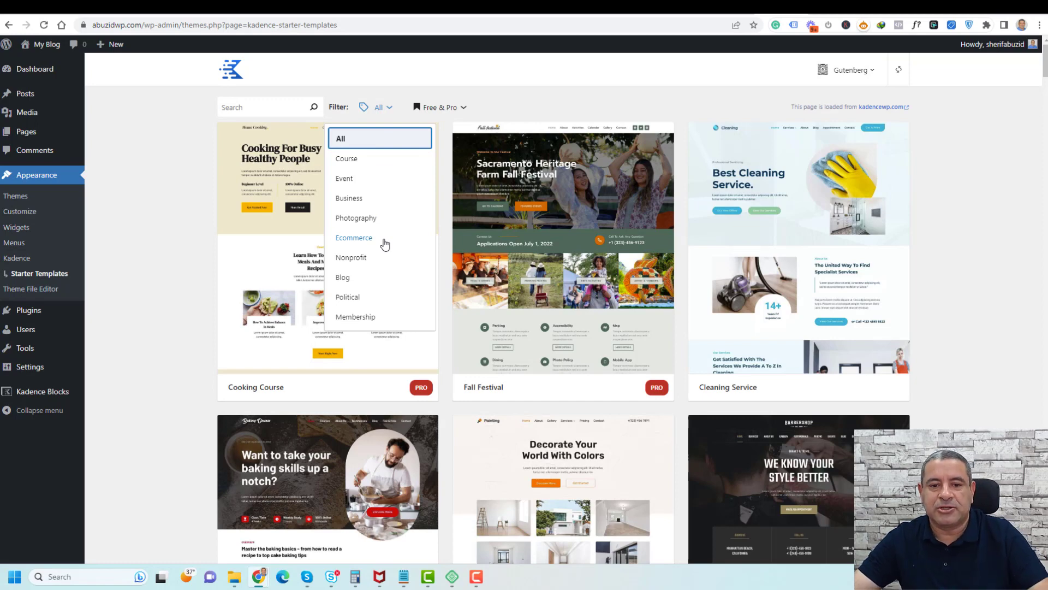
click(355, 160)
scroll(178, 232, down, 4)
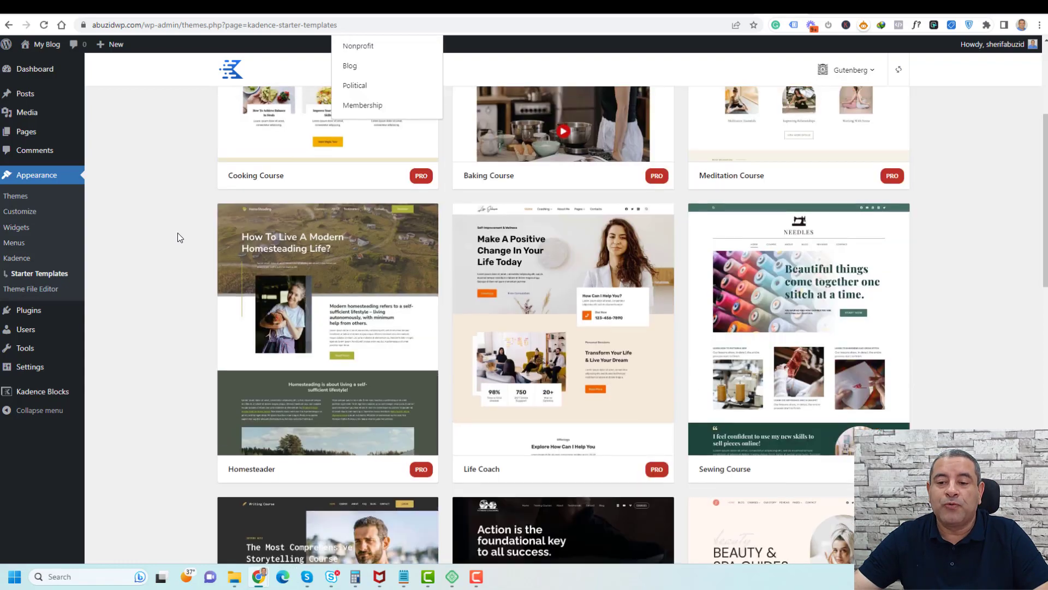
scroll(178, 232, up, 4)
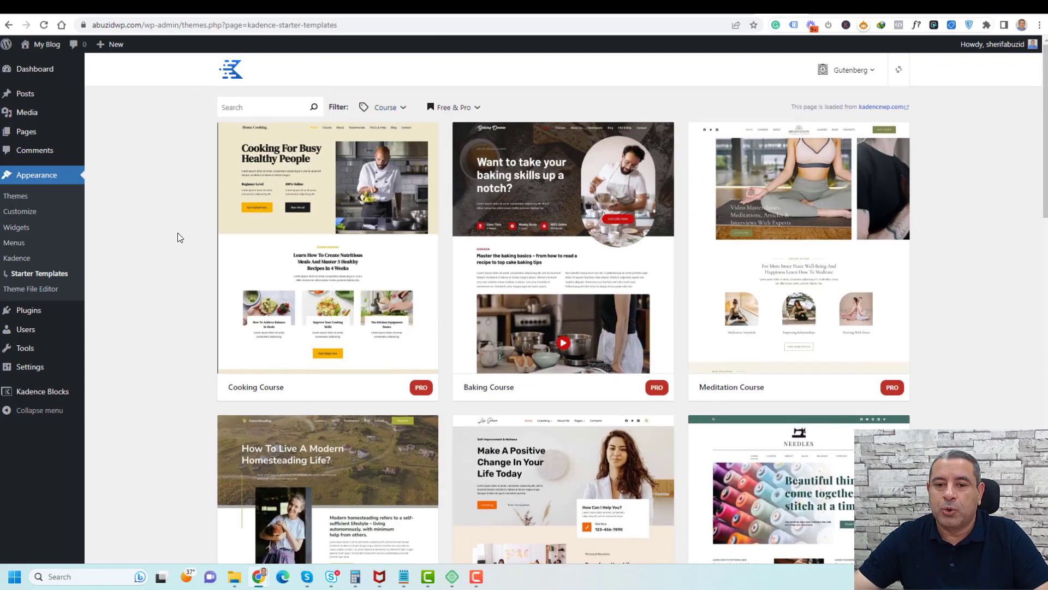
click(466, 109)
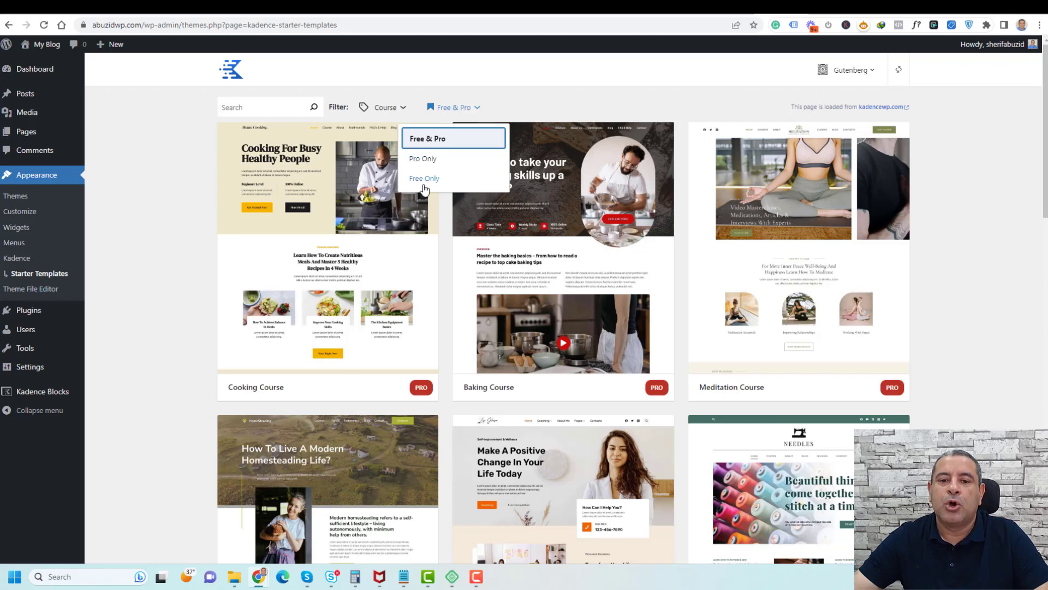
click(591, 92)
click(467, 107)
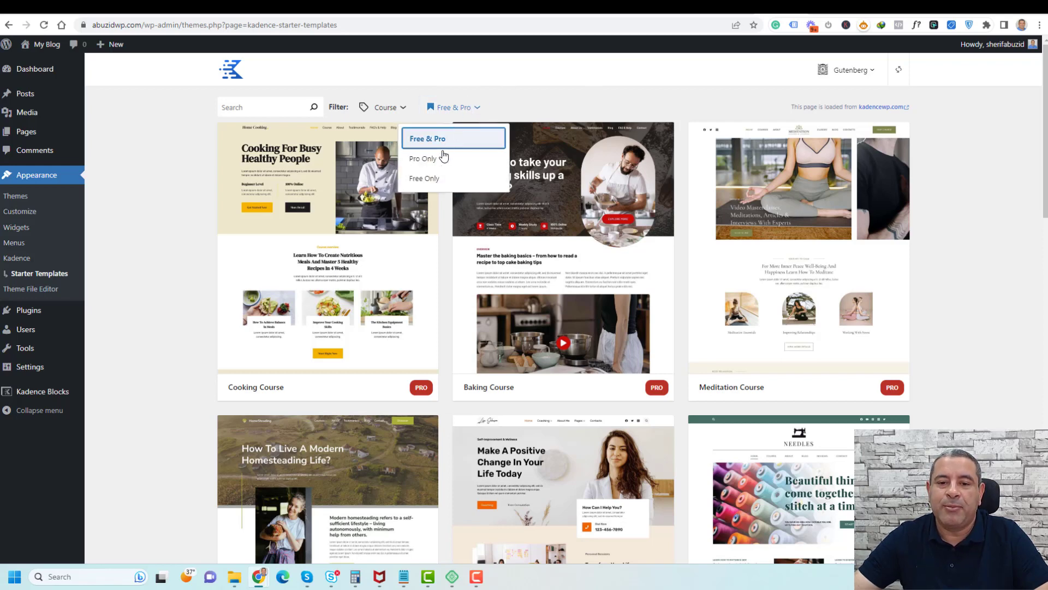
click(989, 174)
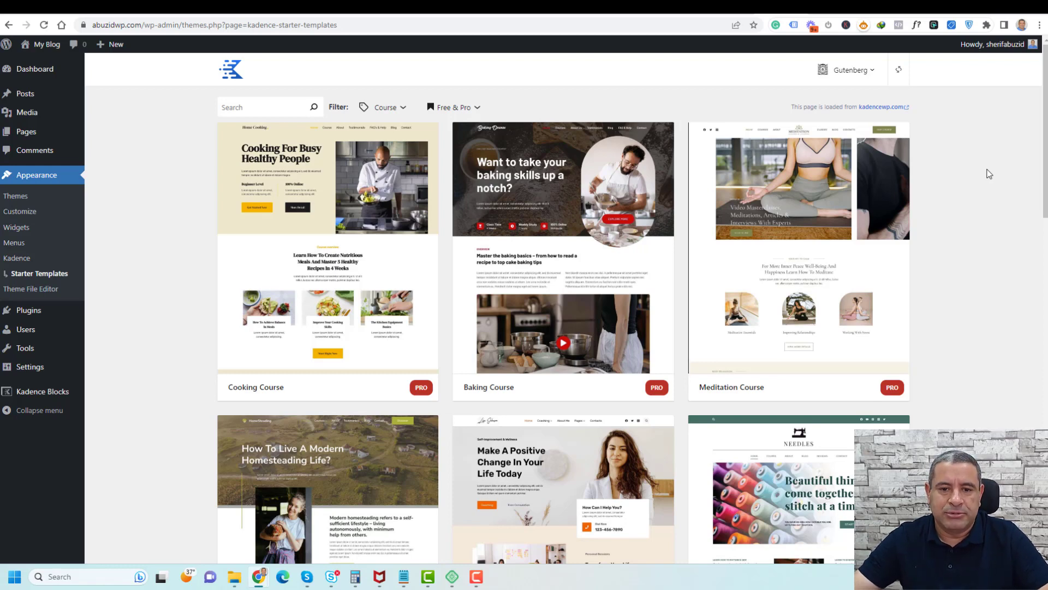
Reset the template category filter to All.
click(394, 108)
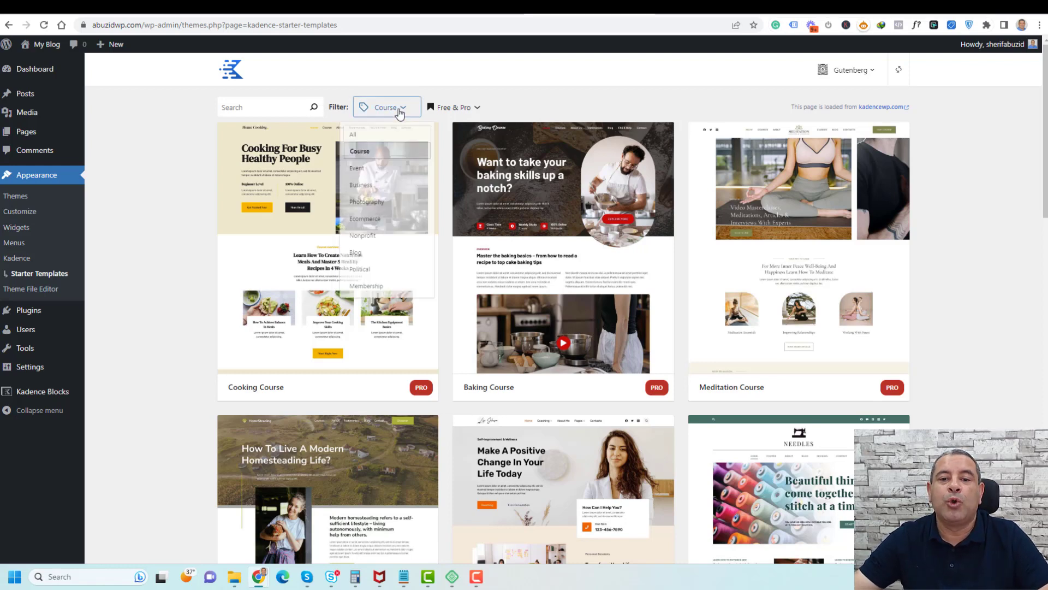
click(382, 139)
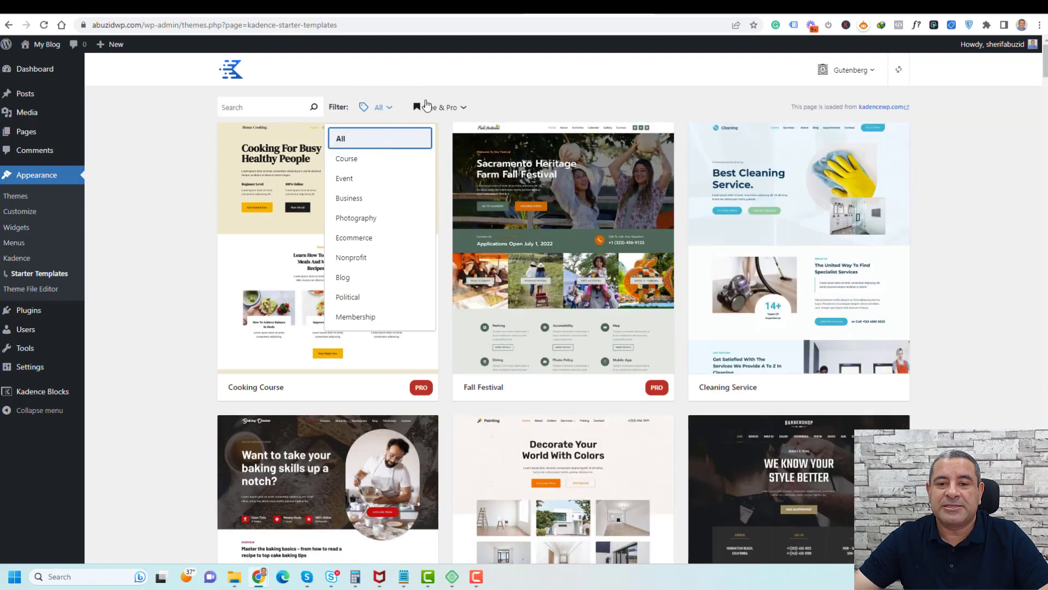
click(976, 216)
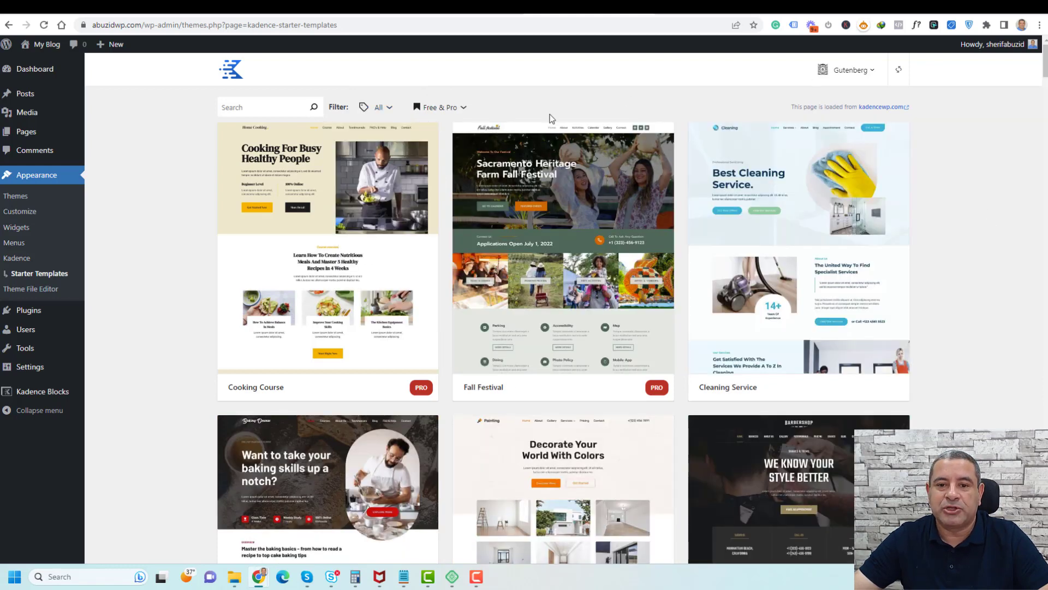
Filter the starter templates to Free Only and browse the free designs.
click(449, 110)
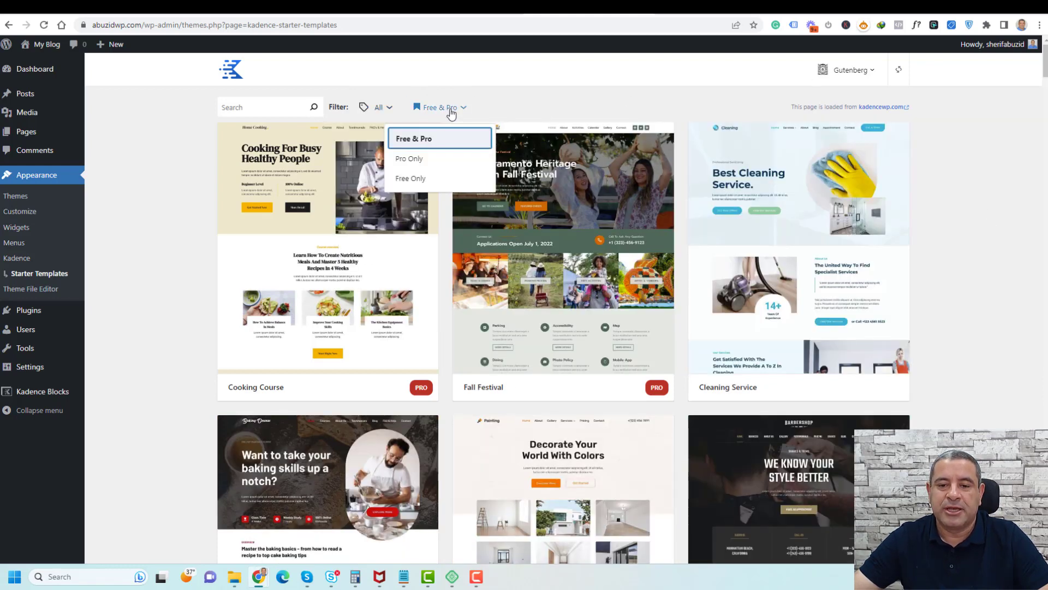
click(410, 179)
click(961, 224)
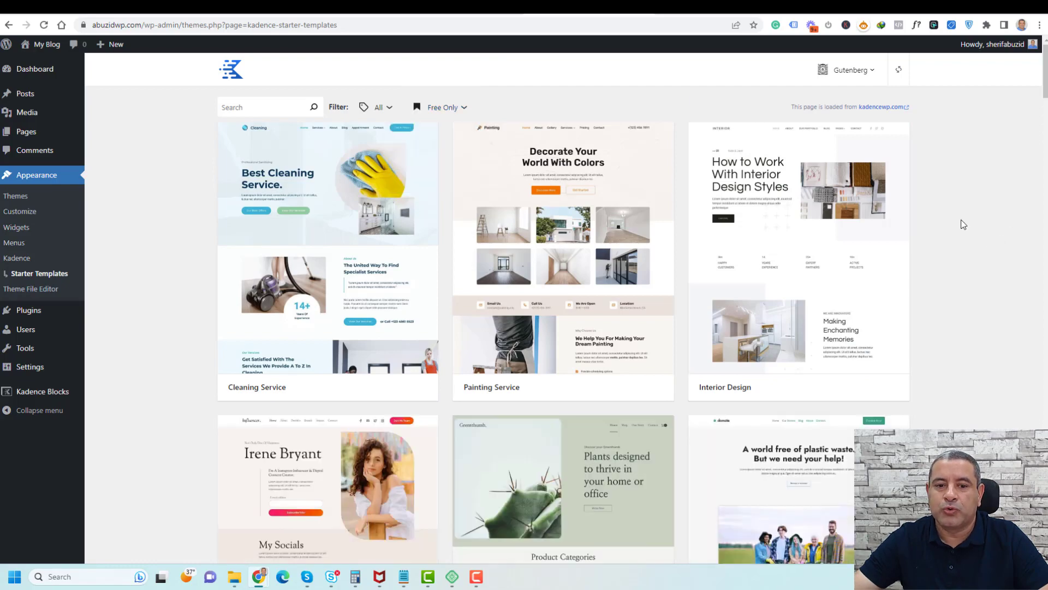
scroll(964, 224, down, 10)
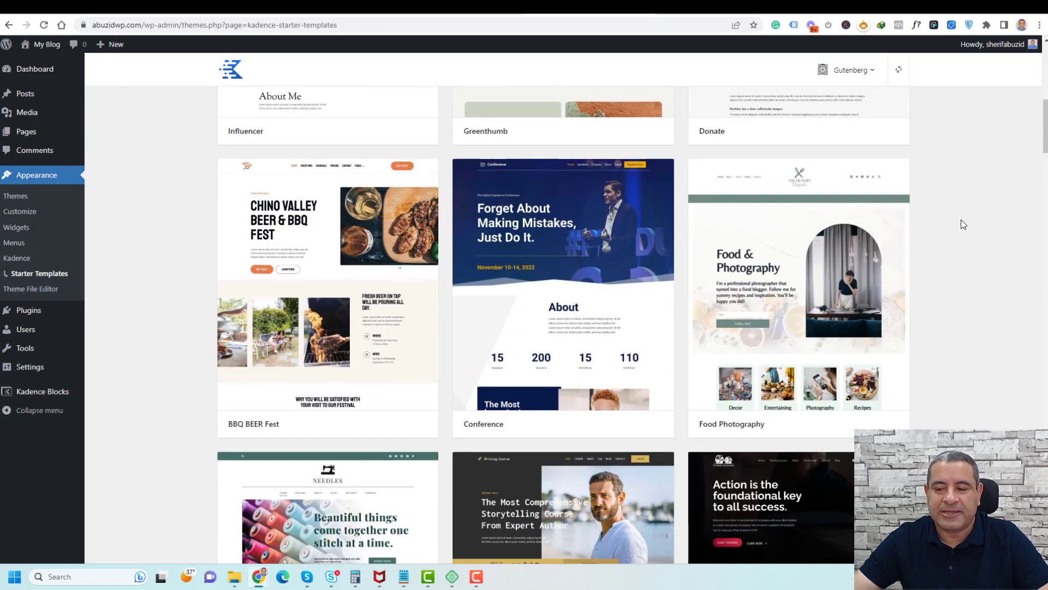
scroll(964, 224, down, 5)
scroll(964, 224, up, 3)
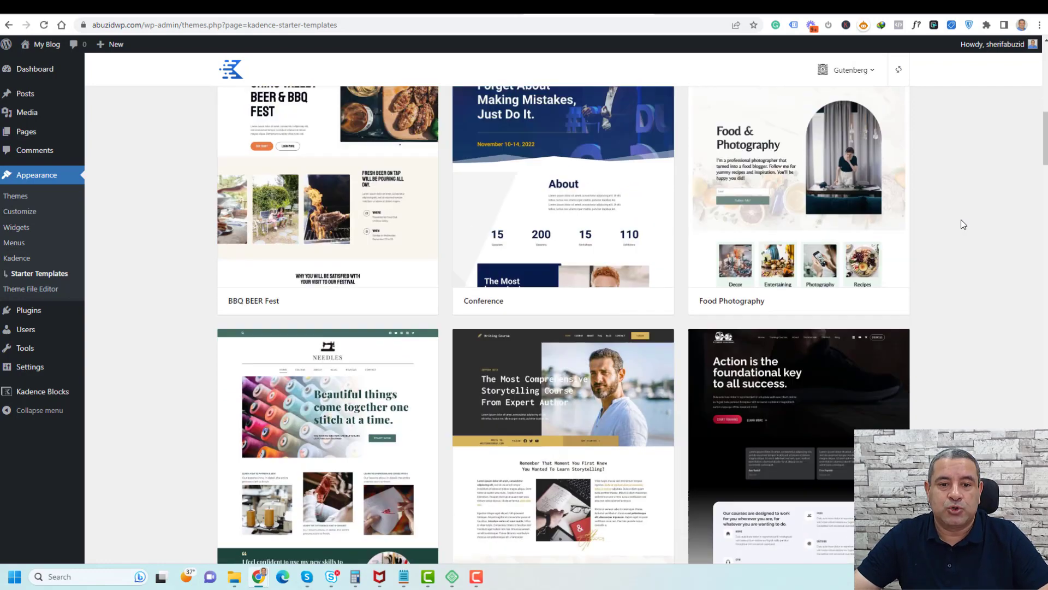
scroll(961, 220, up, 10)
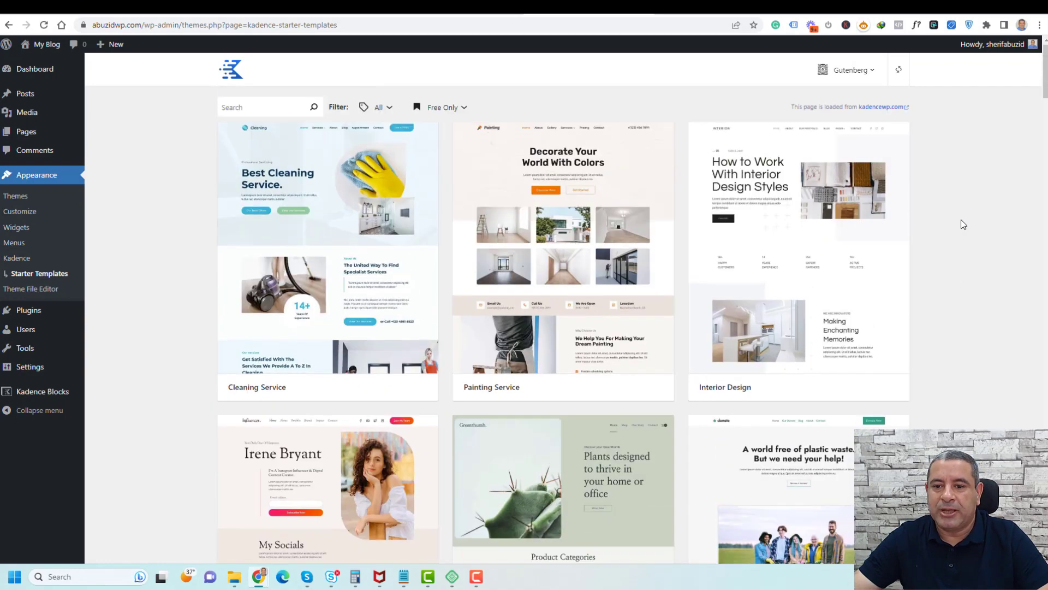
scroll(964, 224, down, 12)
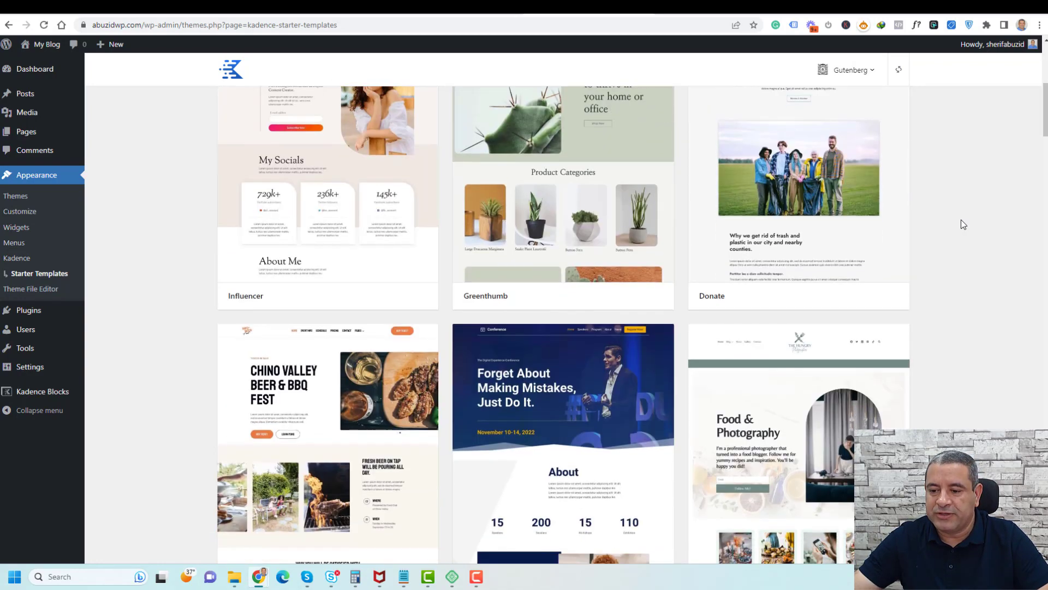
Find the Makeup template among the free starter templates and open its preview.
scroll(964, 224, down, 8)
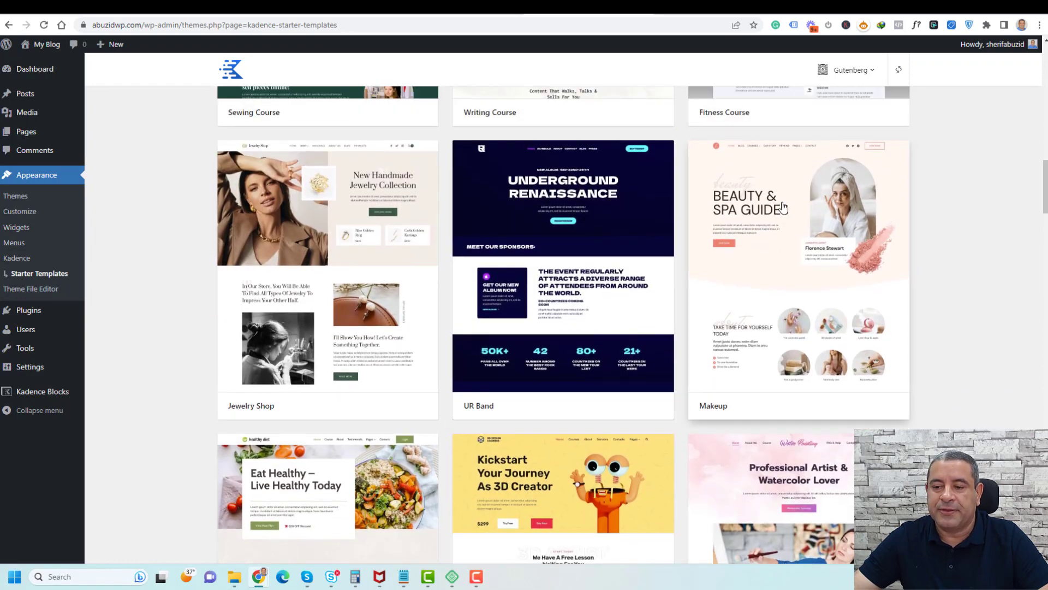
click(783, 208)
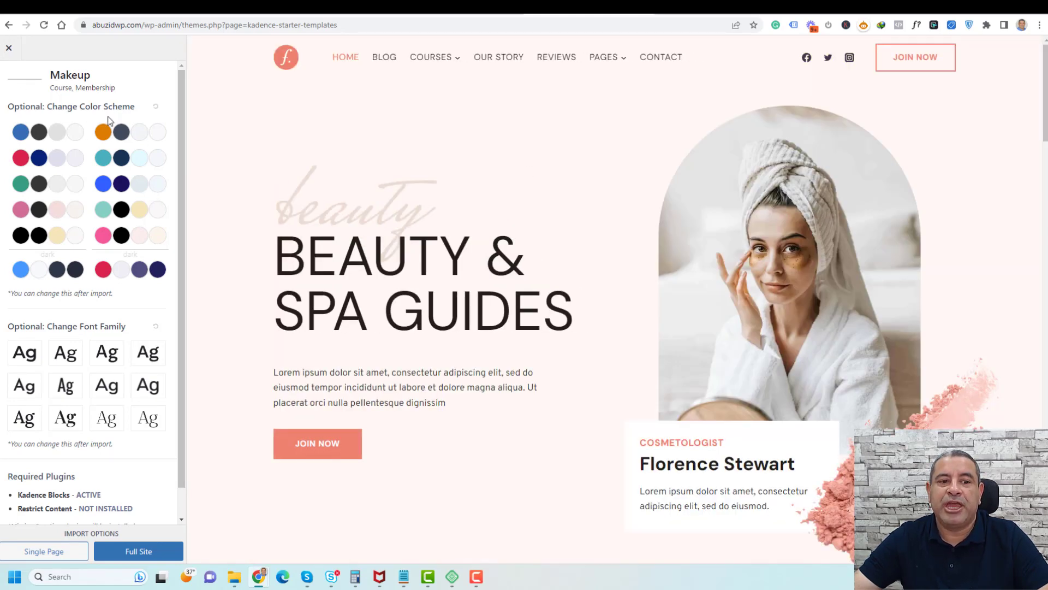
Try the crimson-and-navy, teal-and-navy and orange-and-slate color schemes on the Makeup template preview.
click(107, 234)
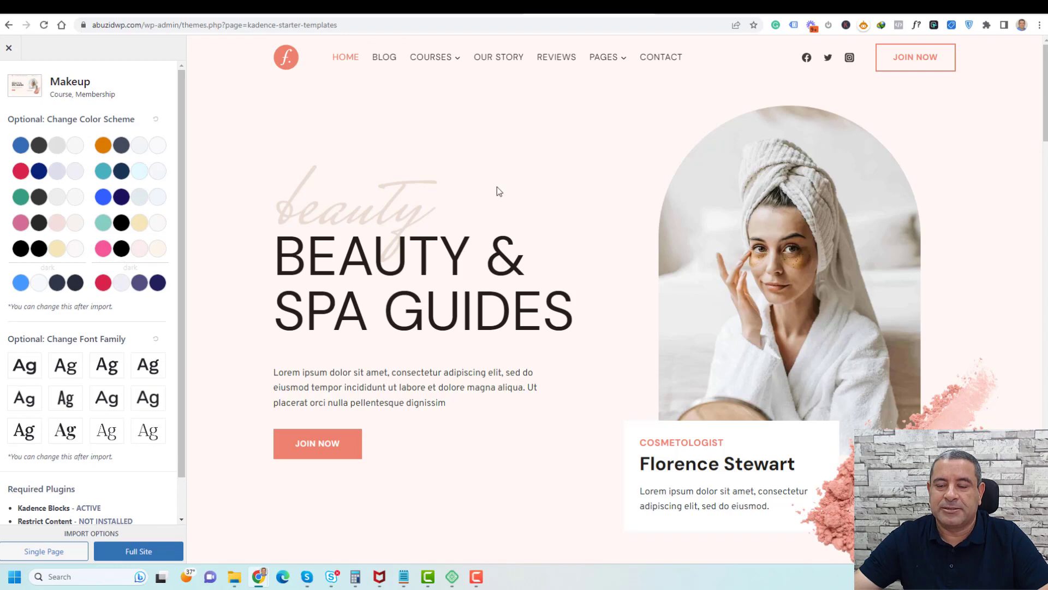
click(71, 175)
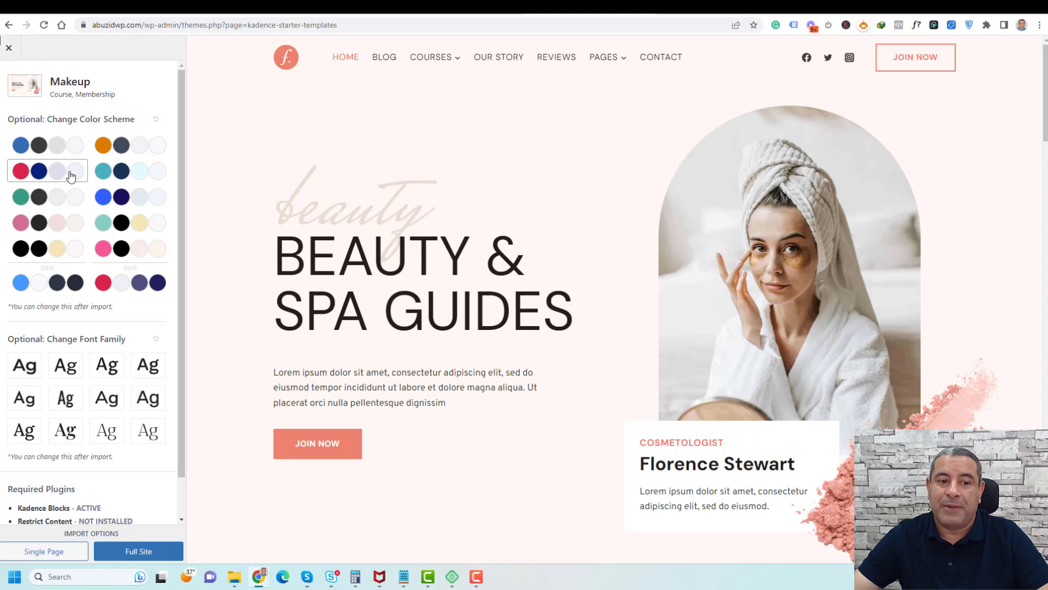
click(124, 175)
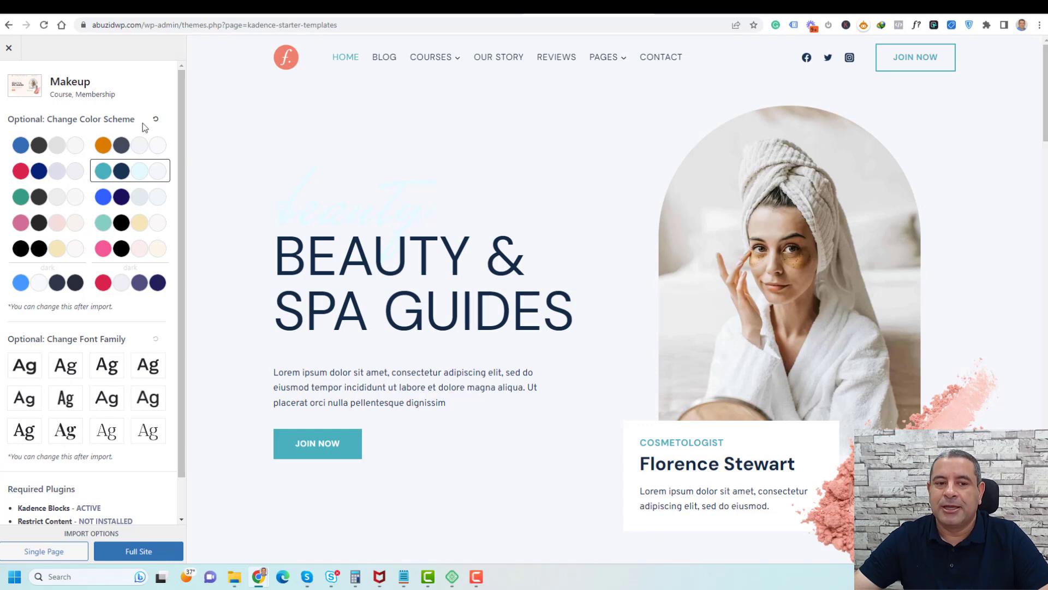
click(136, 149)
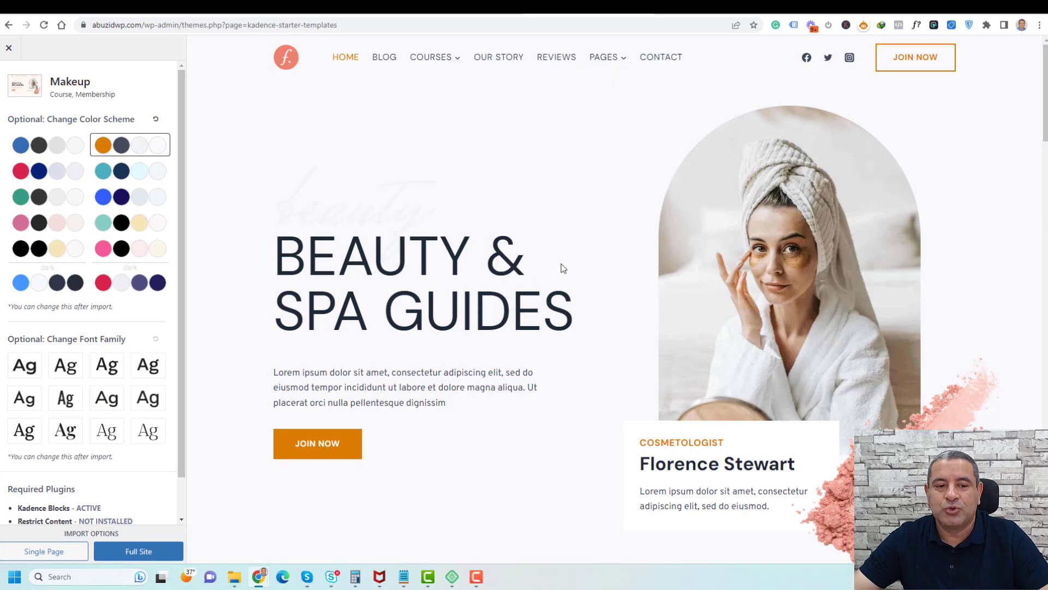
scroll(510, 272, down, 4)
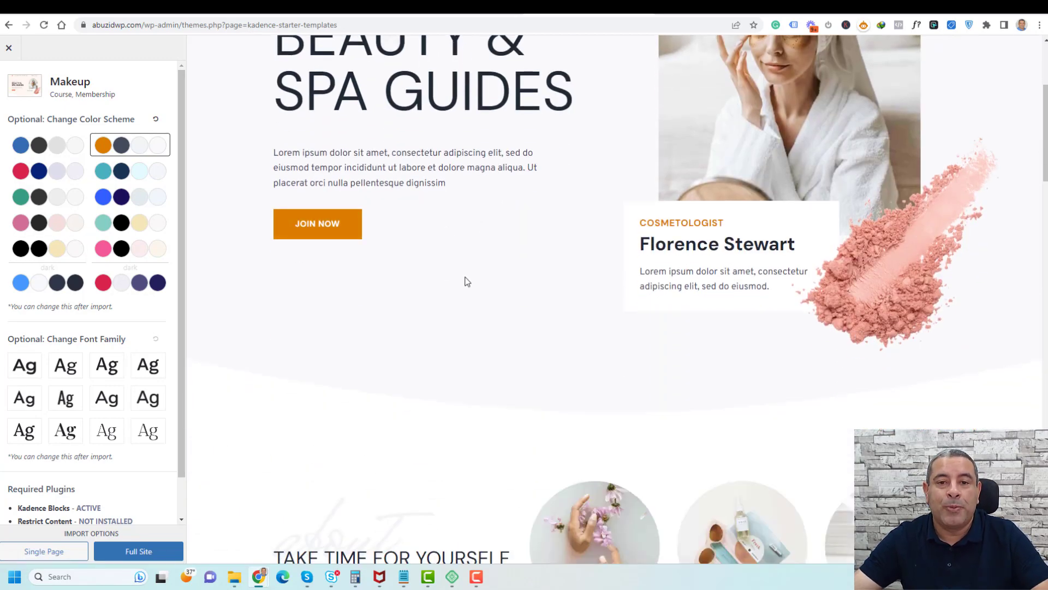
scroll(466, 282, down, 6)
scroll(467, 281, down, 10)
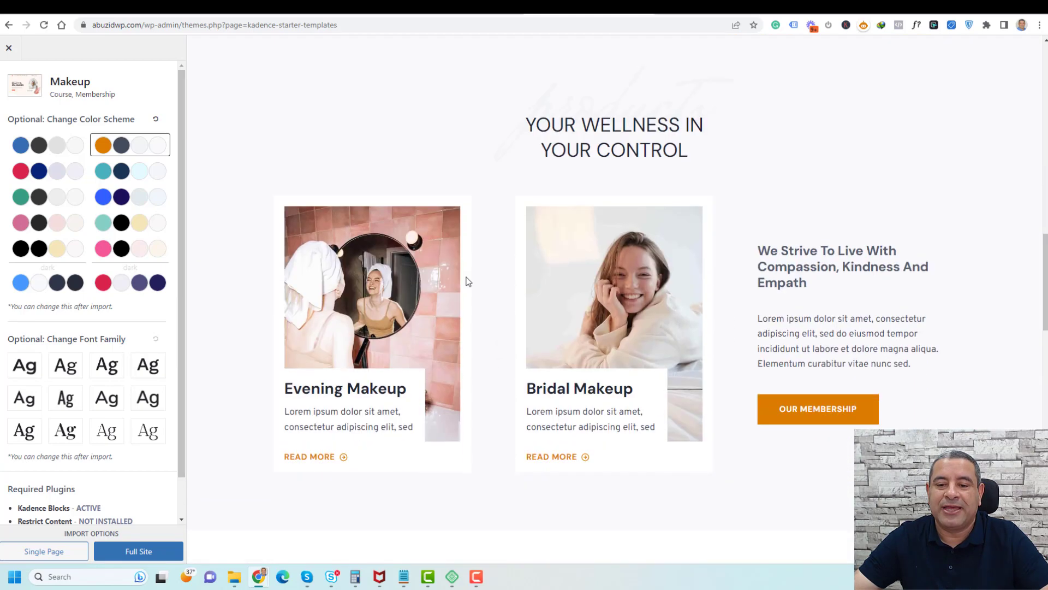
Try the blue dark color scheme, followed by the crimson-and-navy one, and look at the page sections in each.
click(62, 285)
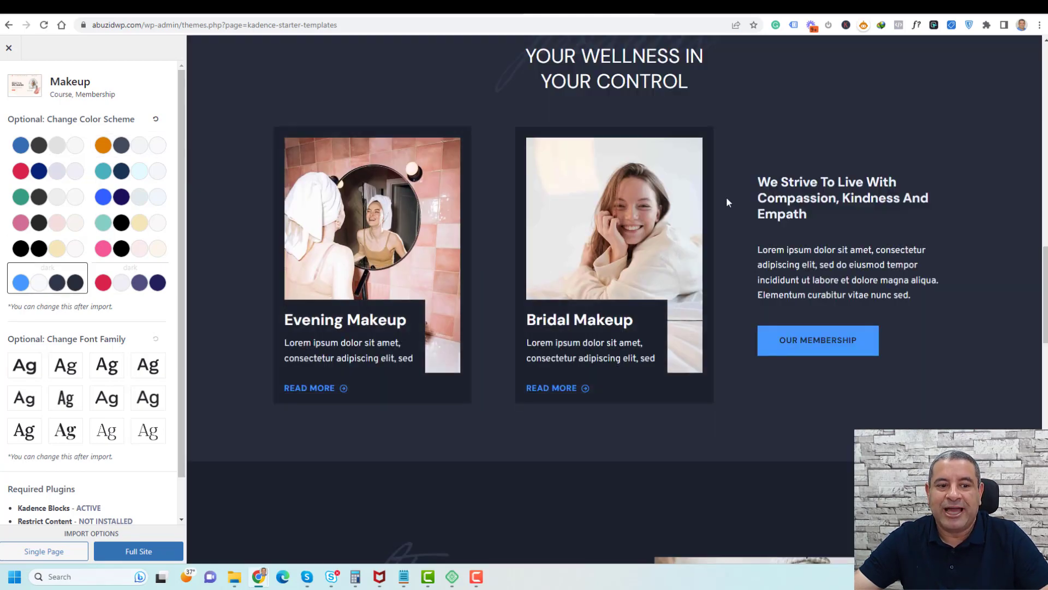
scroll(726, 199, up, 5)
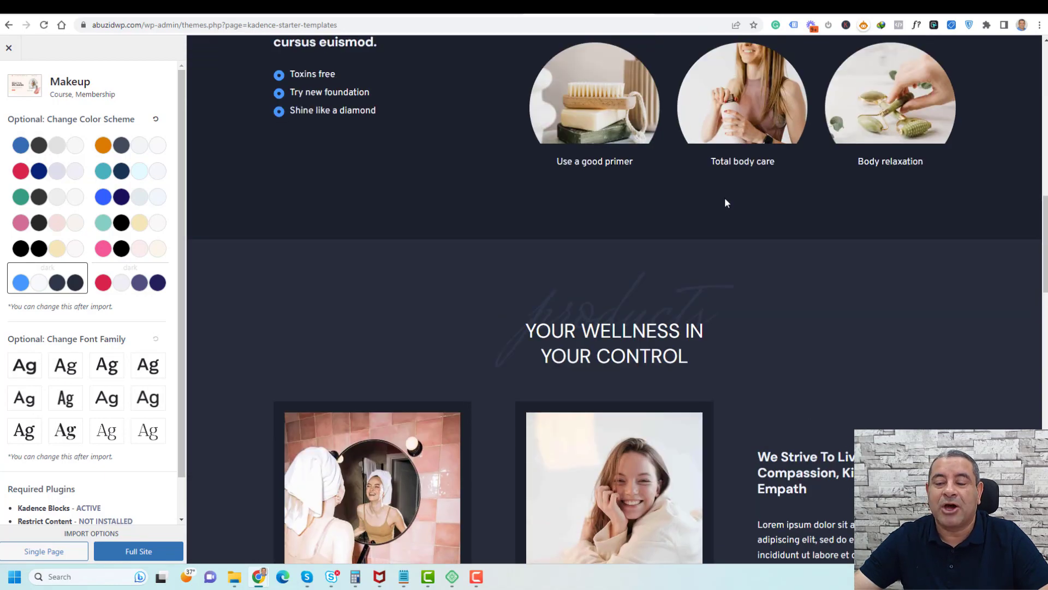
scroll(725, 203, up, 10)
scroll(725, 203, down, 10)
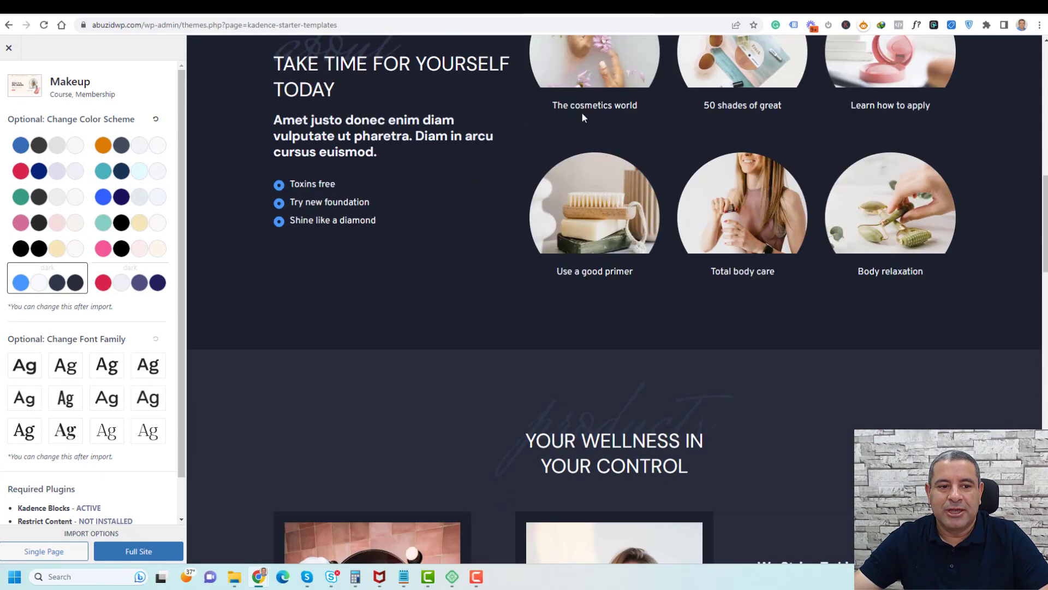
click(37, 174)
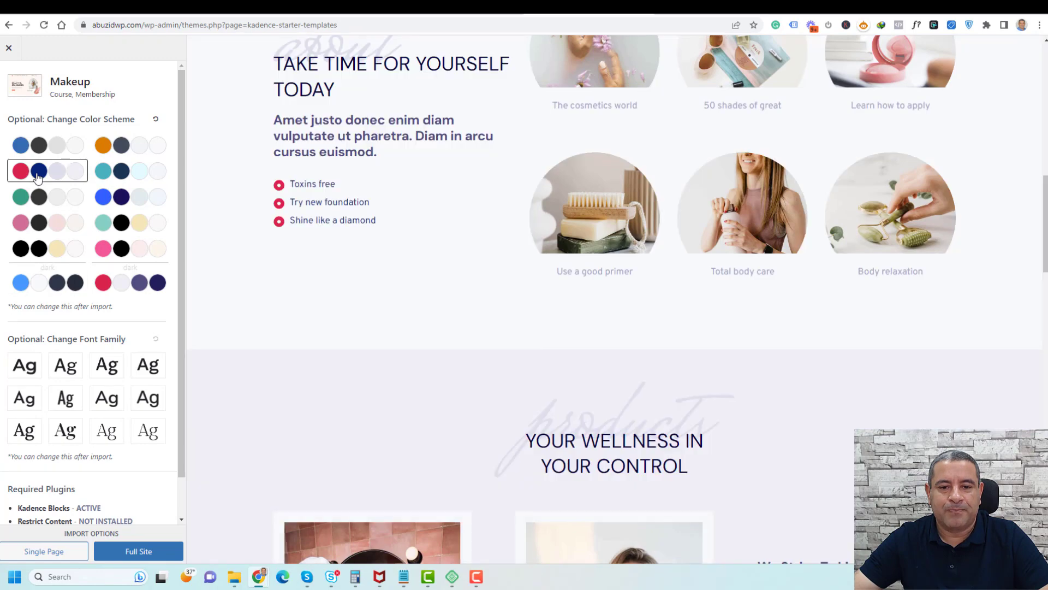
scroll(417, 335, down, 10)
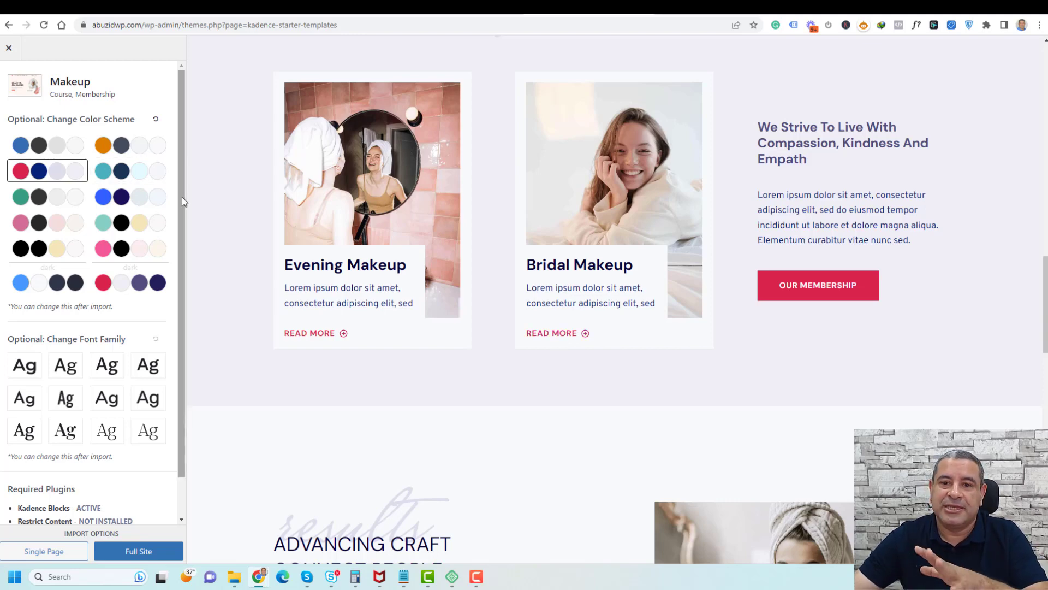
scroll(221, 212, up, 10)
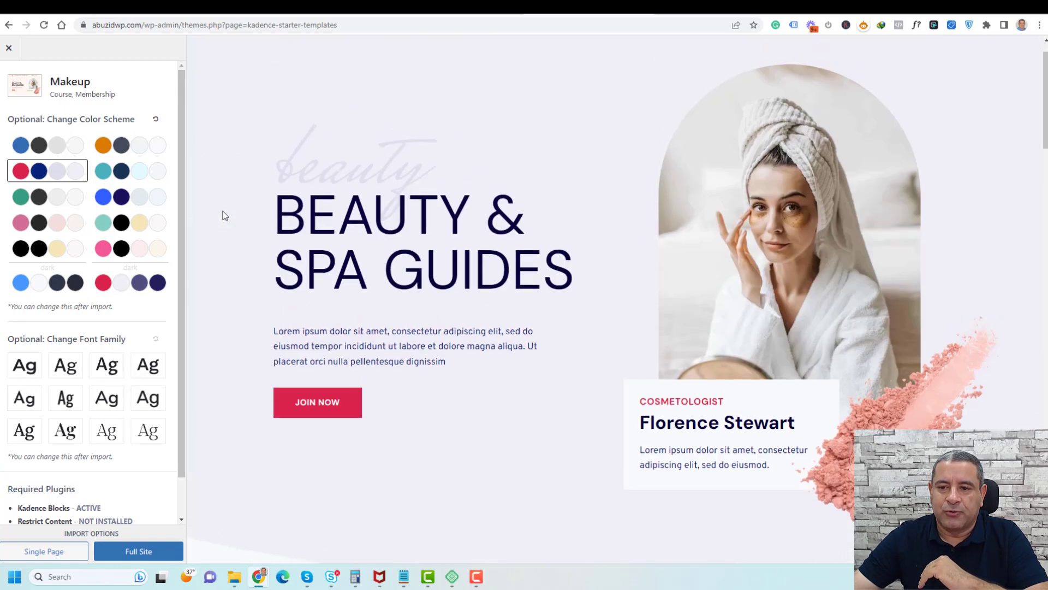
Compare the pink-and-black color scheme with the orange-and-slate one and keep the orange-and-slate scheme.
click(122, 148)
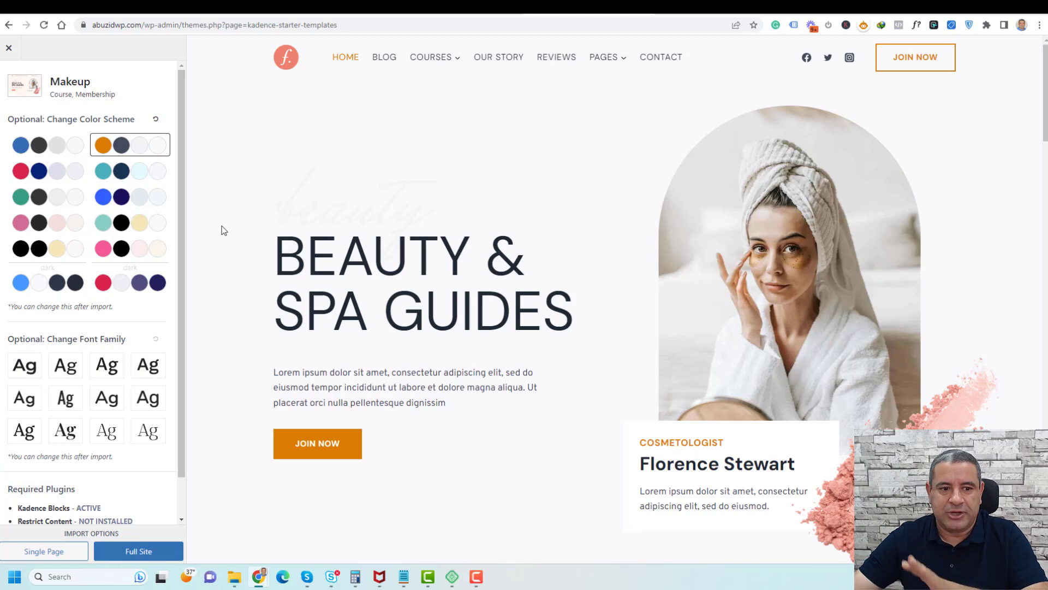
click(147, 249)
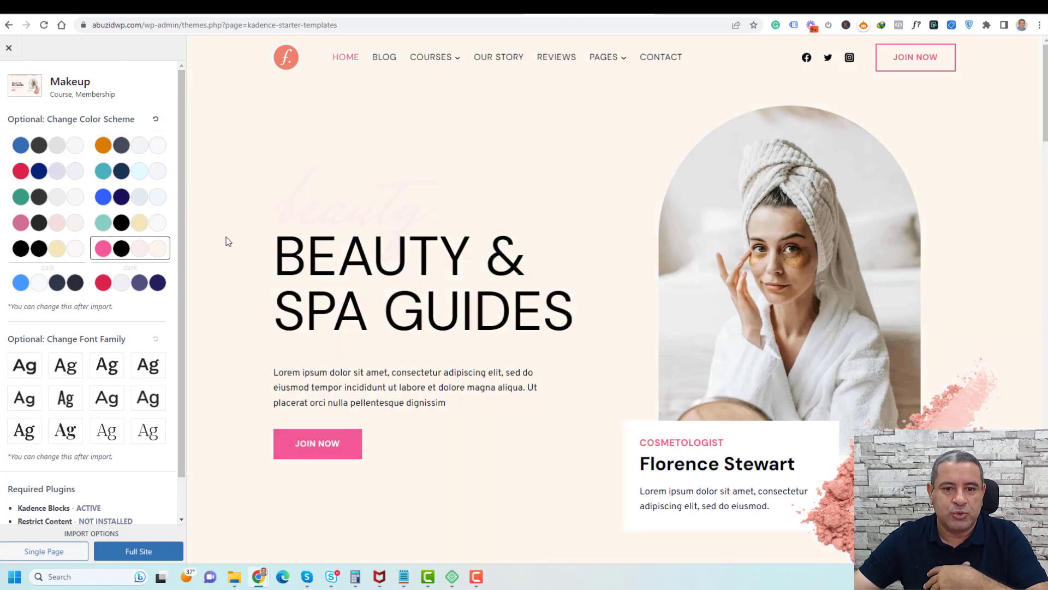
click(143, 149)
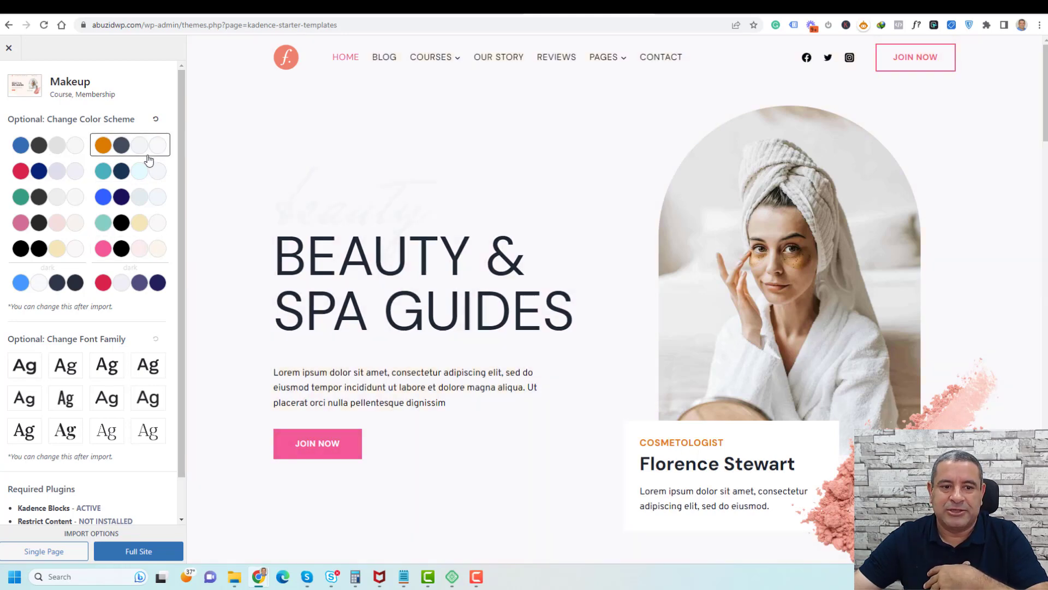
scroll(235, 276, down, 1)
scroll(237, 274, down, 2)
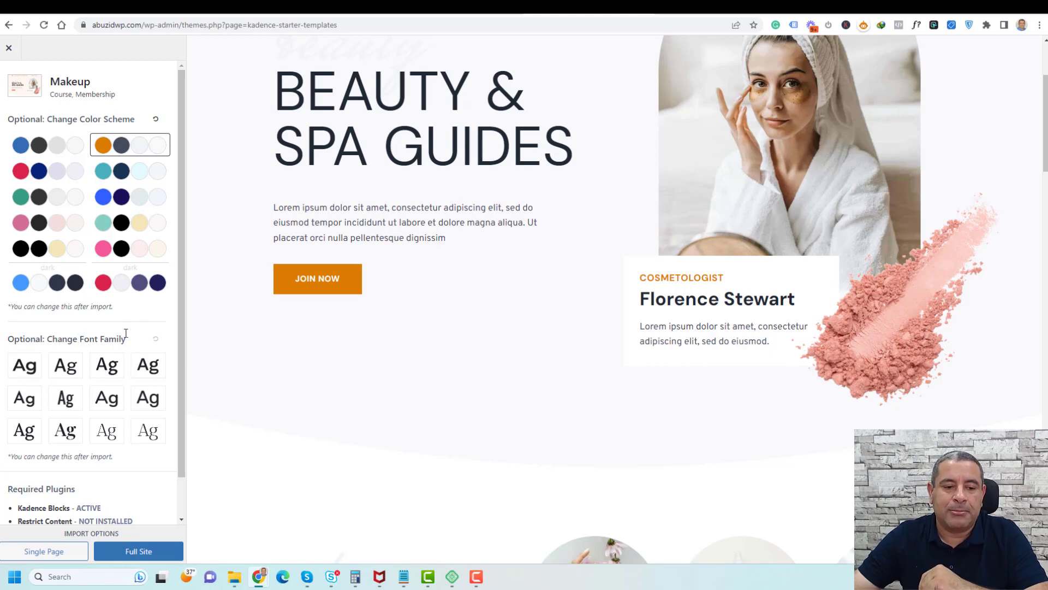
Set the template's font family to the Libre Franklin & Libre Baskerville pair and check the required plugins.
click(68, 373)
scroll(131, 426, down, 2)
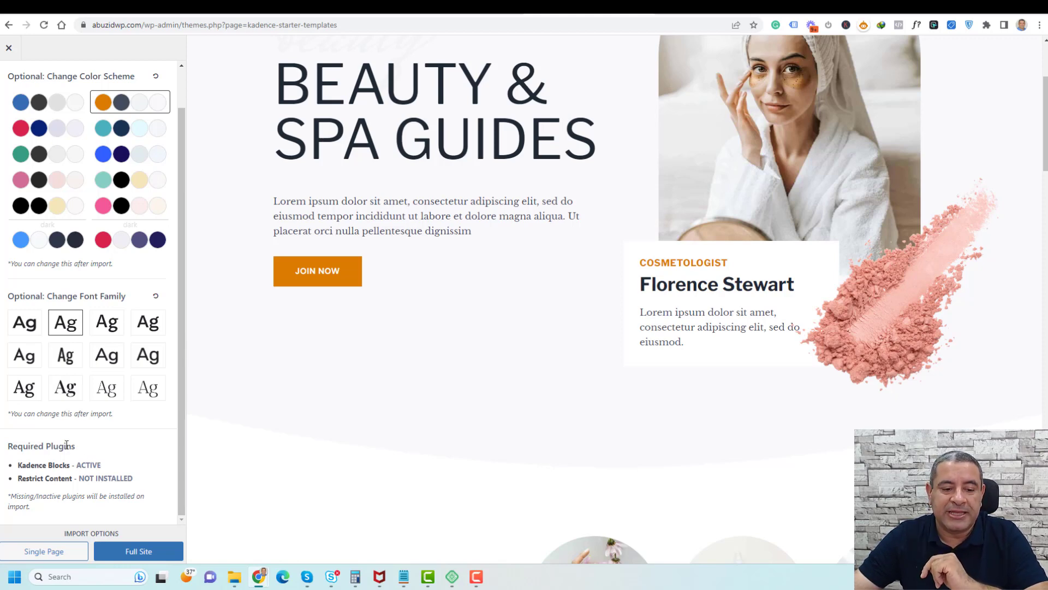
Examine the restyled template preview, its Pages and Courses navigation items, and the style options.
scroll(305, 431, up, 3)
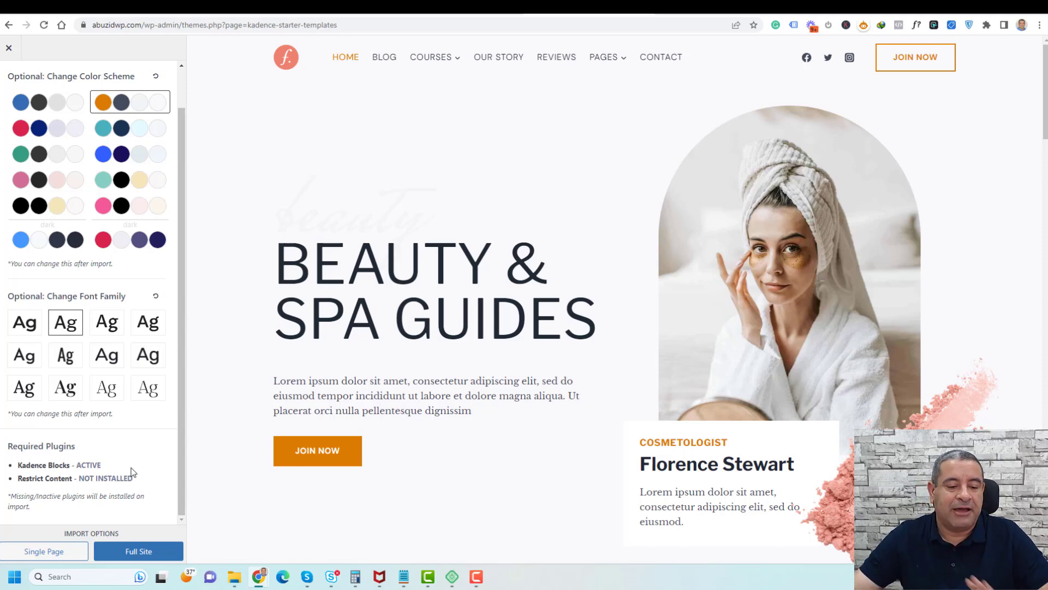
scroll(598, 296, down, 6)
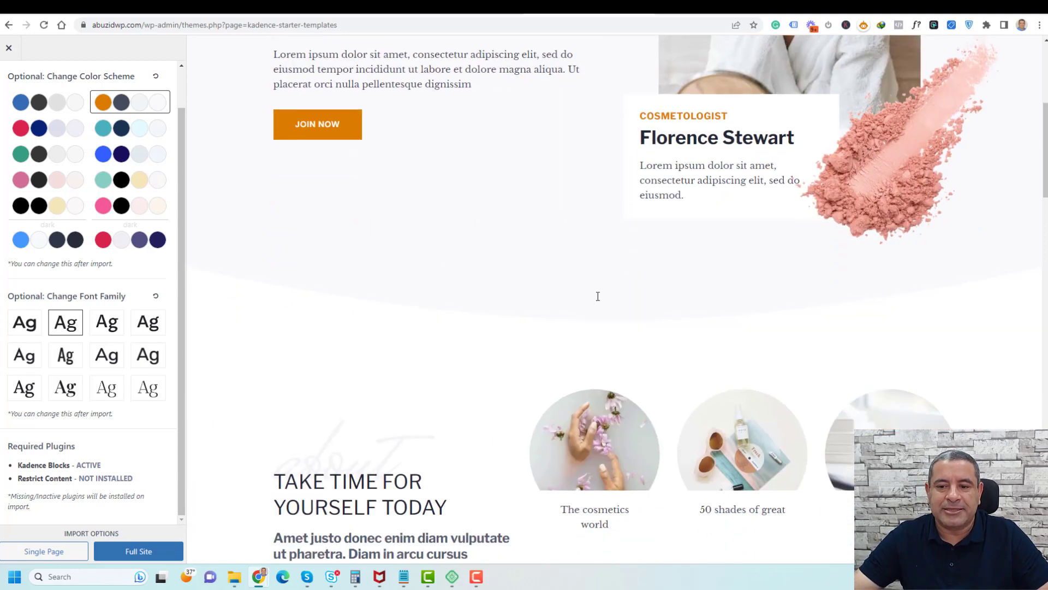
scroll(598, 297, up, 6)
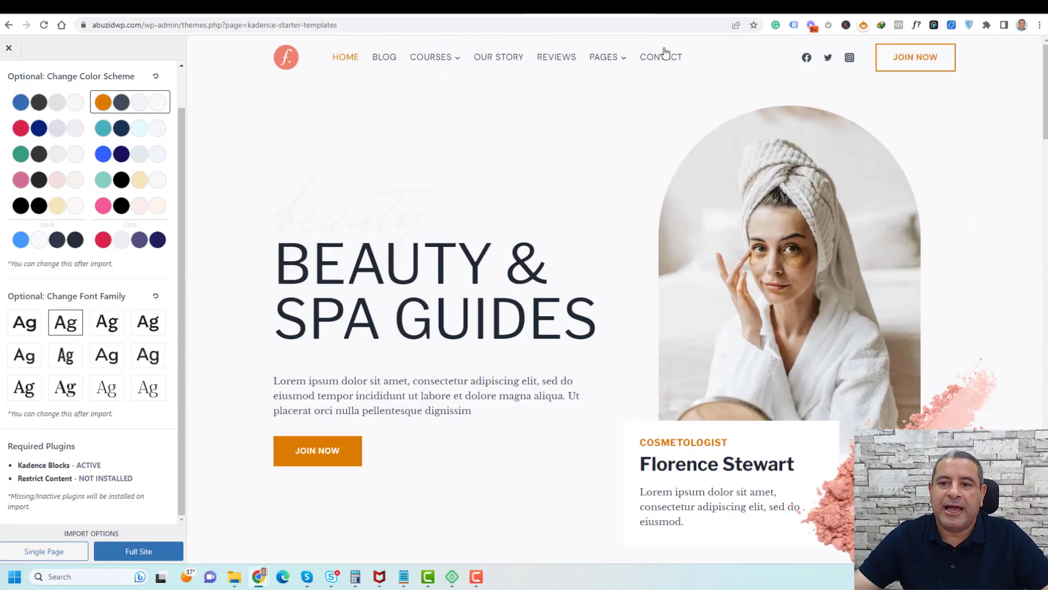
mouse_move(611, 62)
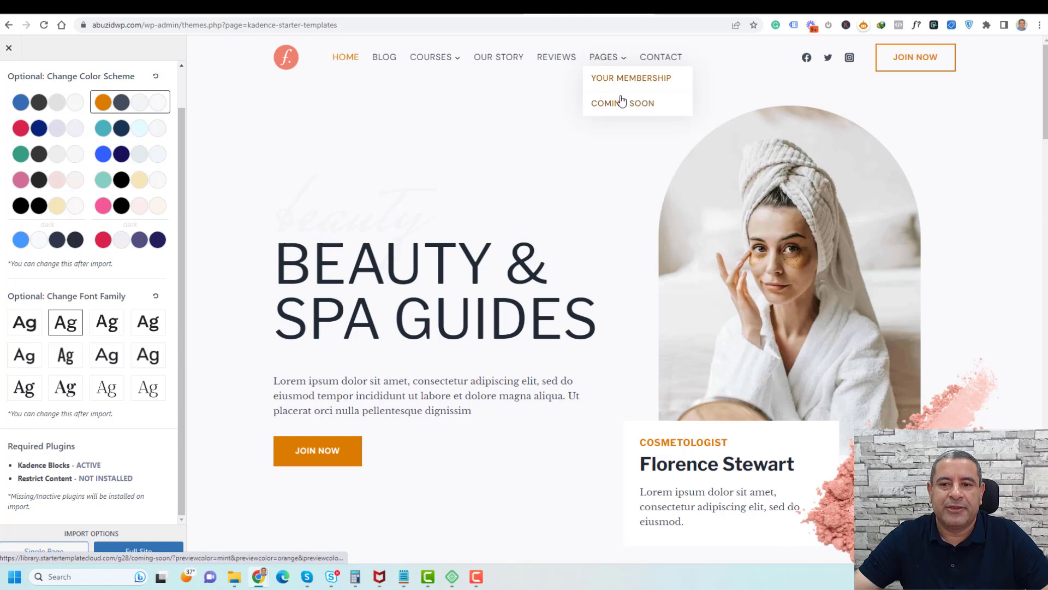
mouse_move(436, 63)
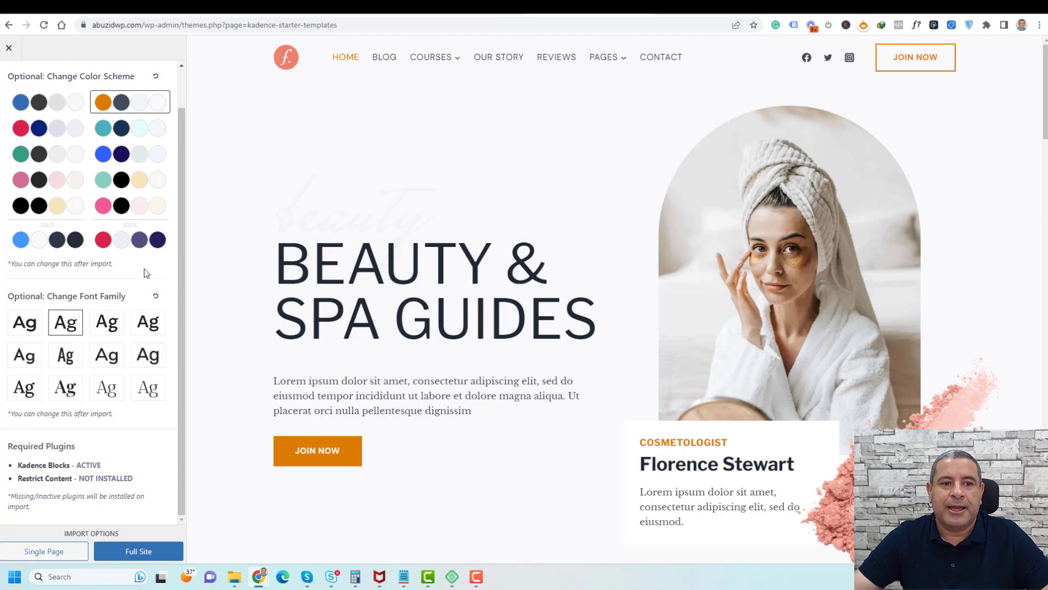
scroll(145, 268, up, 2)
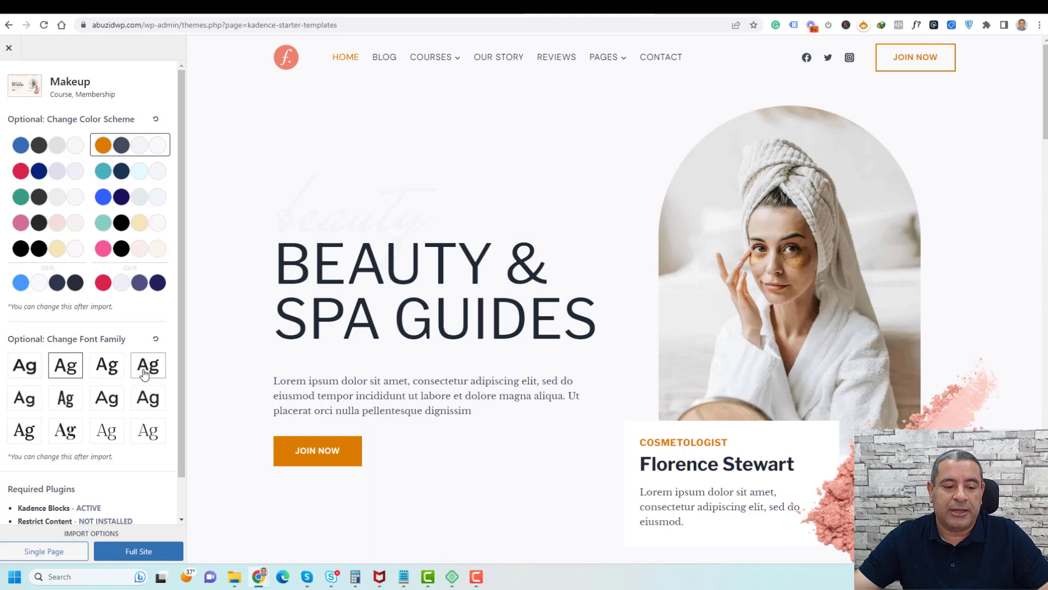
scroll(144, 374, down, 1)
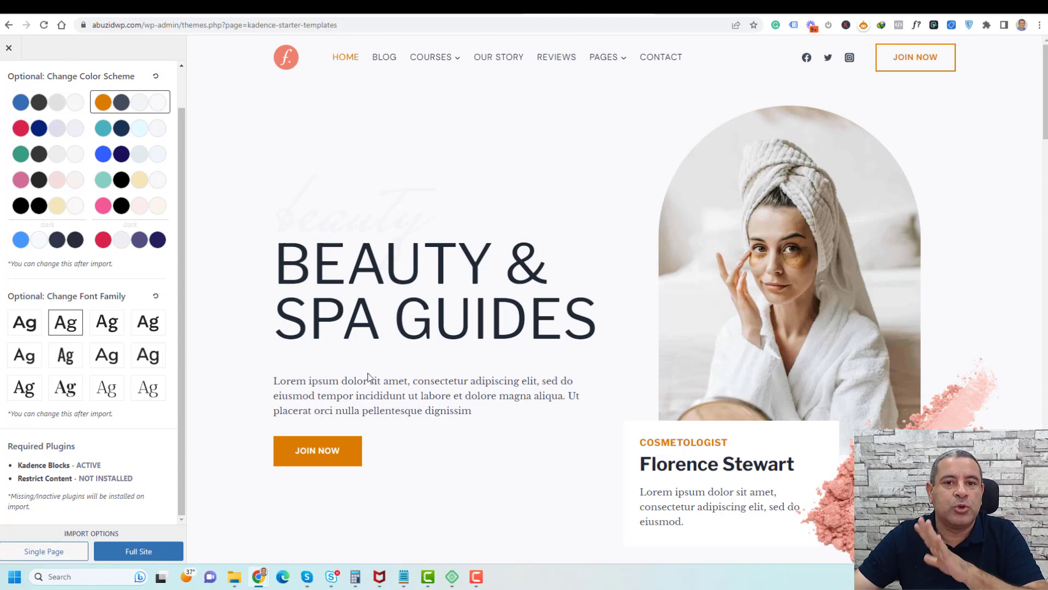
Import the full Makeup site with customizer settings and content after reviewing the import details, skipping the email subscription.
click(139, 554)
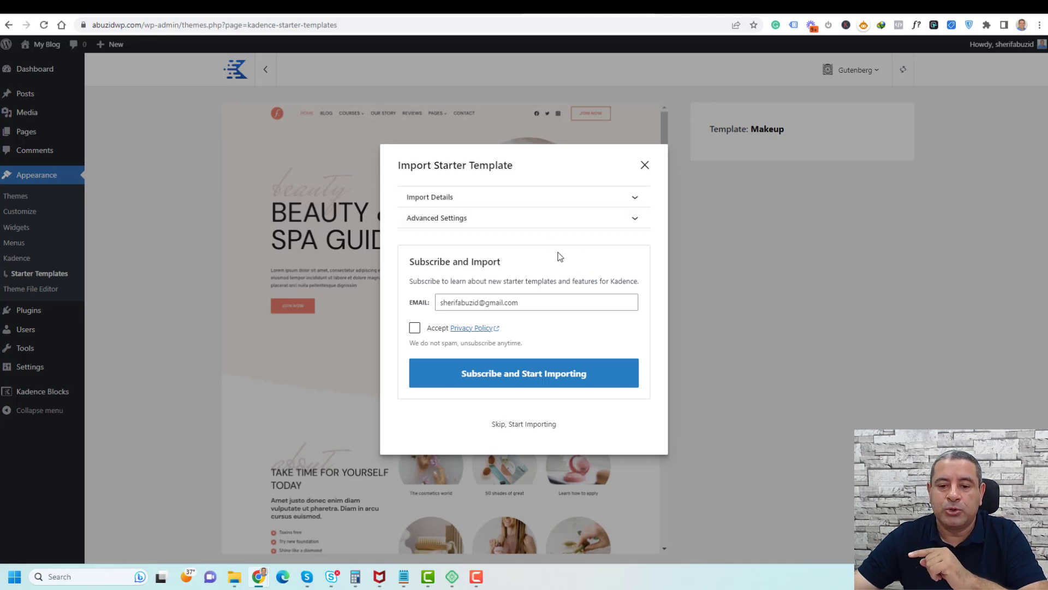
click(635, 199)
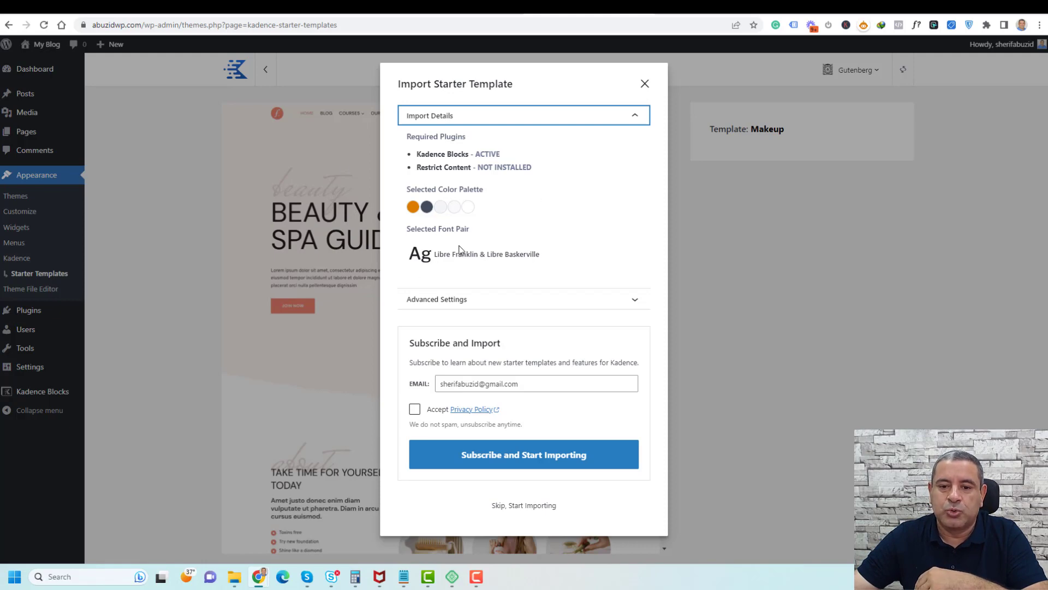
click(620, 301)
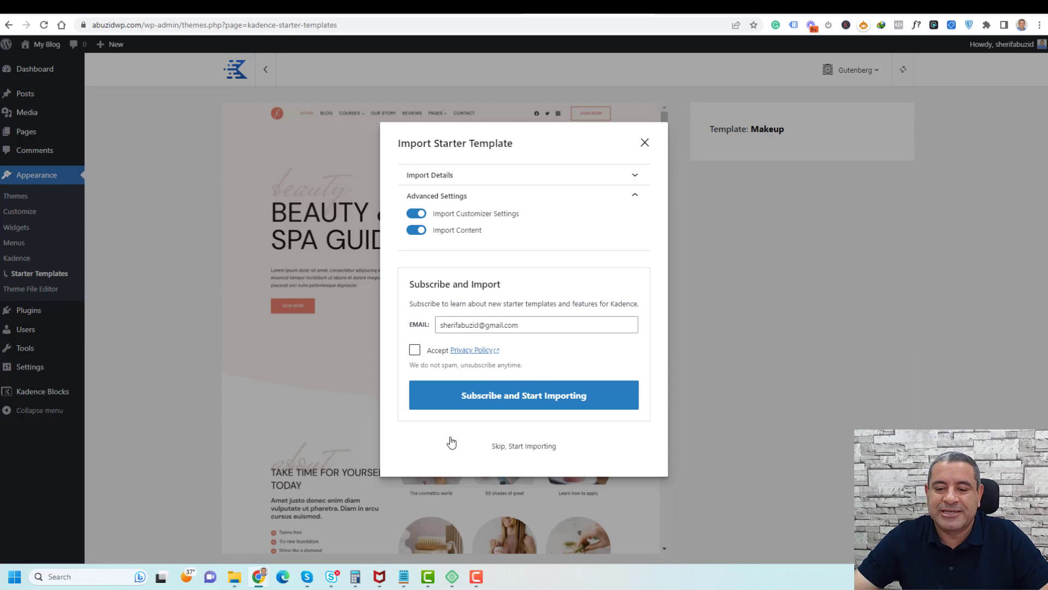
click(498, 447)
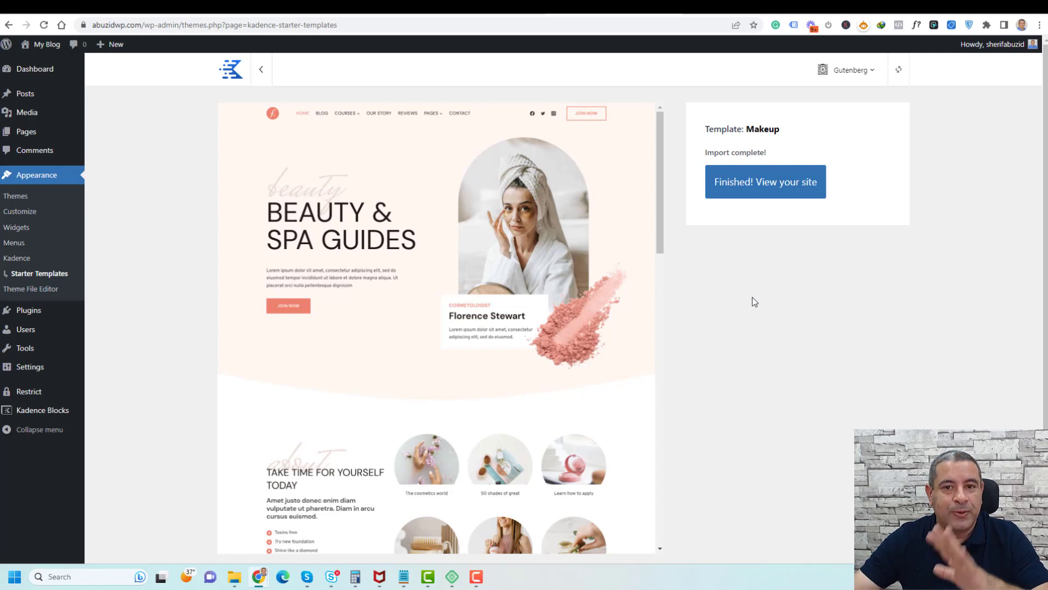
View the imported site and look through its home page.
click(735, 191)
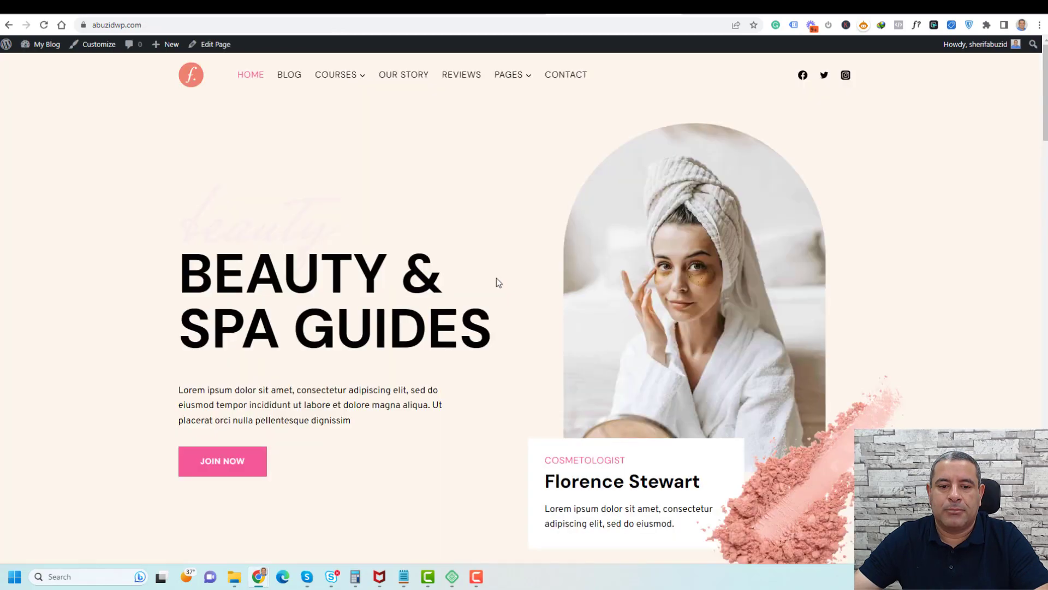
scroll(497, 281, down, 10)
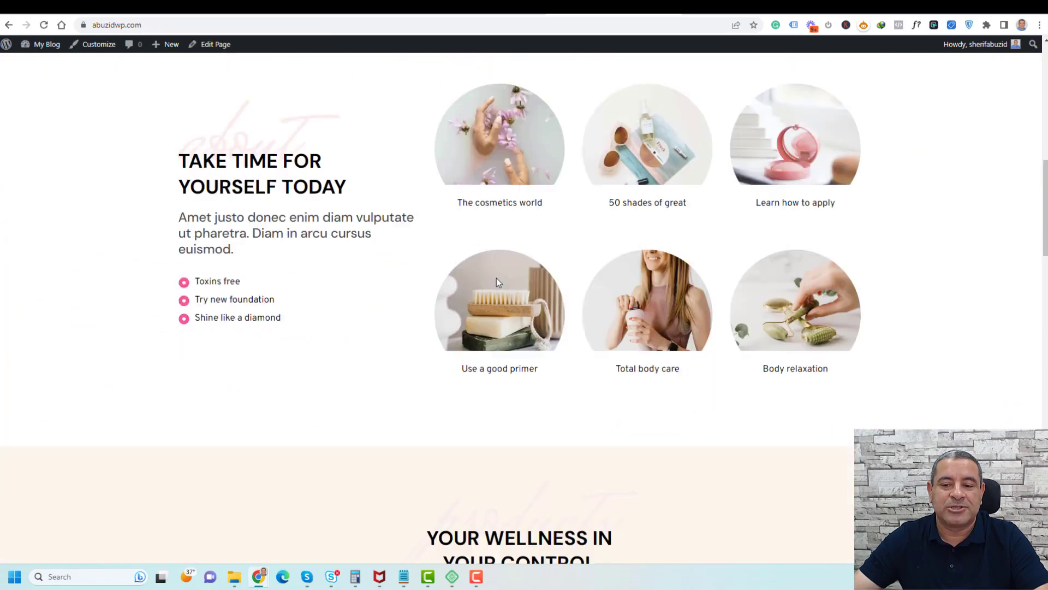
scroll(497, 280, up, 10)
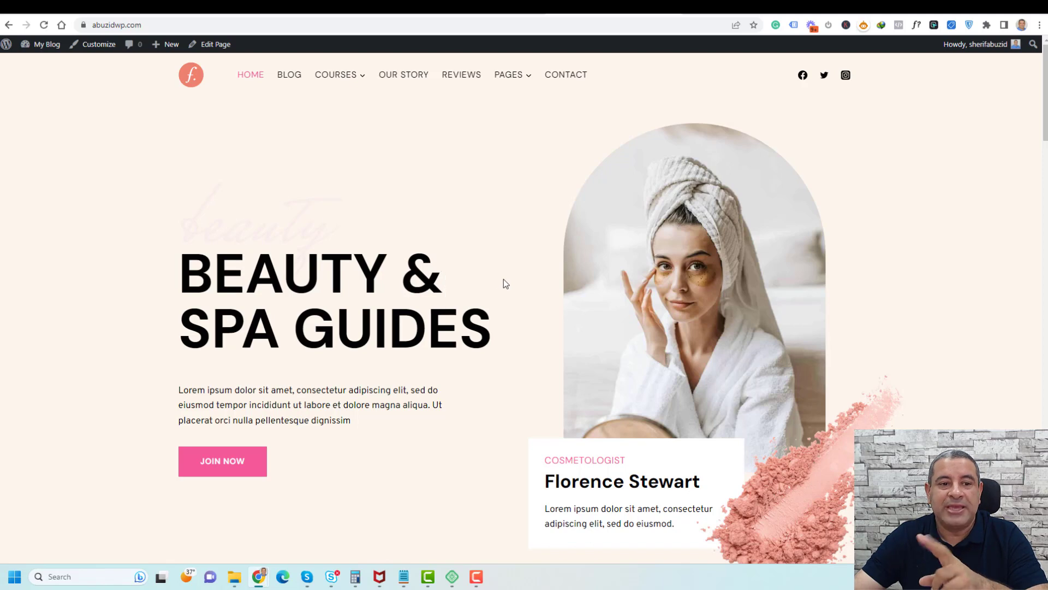
Open the theme Customizer for the site's home page.
mouse_move(42, 50)
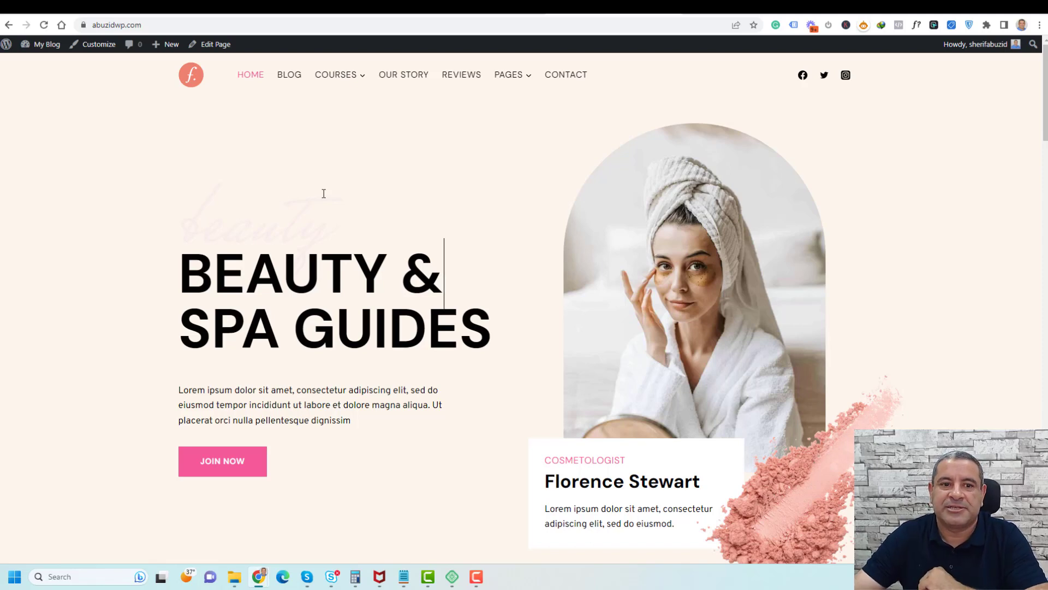
click(98, 46)
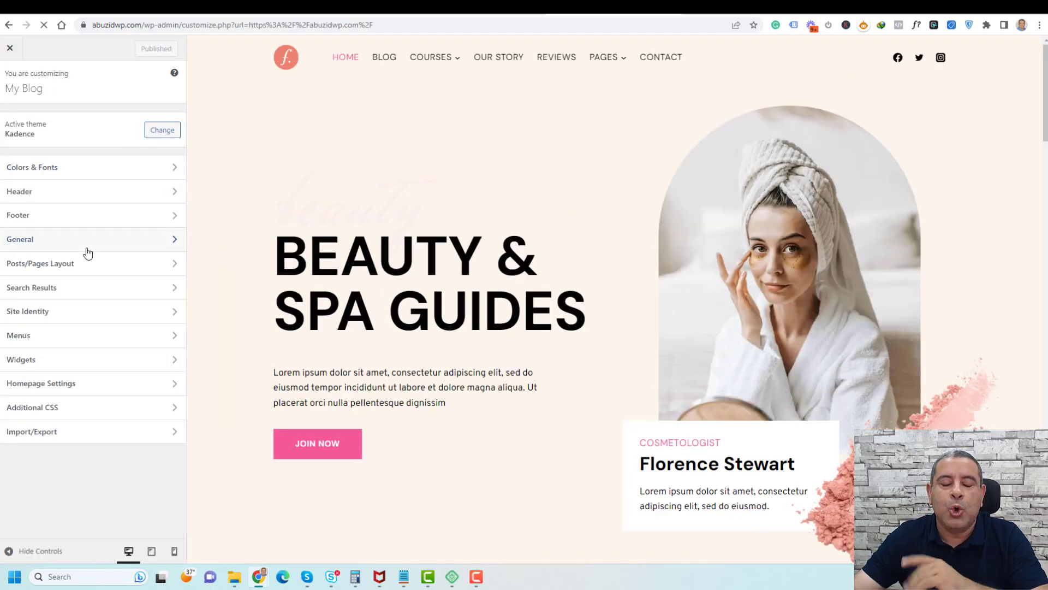
Review the global palette, background and content link settings in the theme's color options, and return to the main customization list.
click(88, 174)
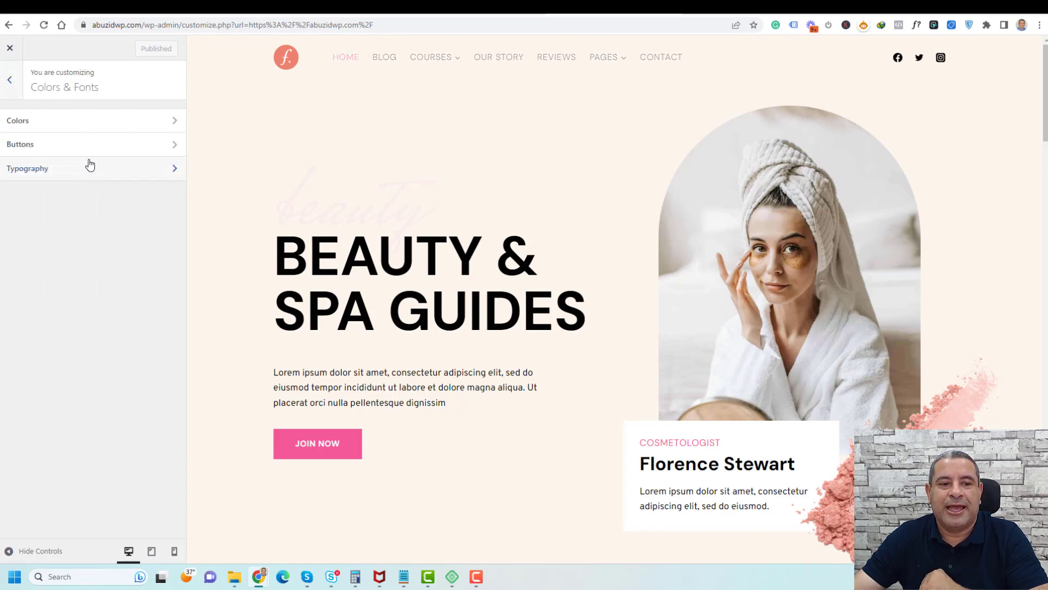
click(92, 123)
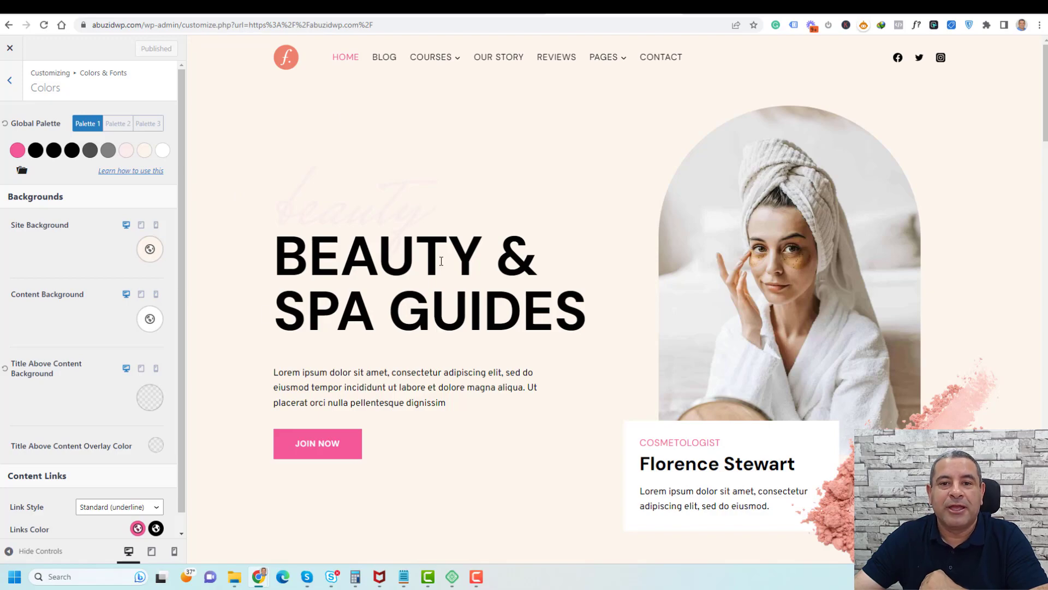
scroll(441, 262, down, 3)
scroll(441, 262, up, 3)
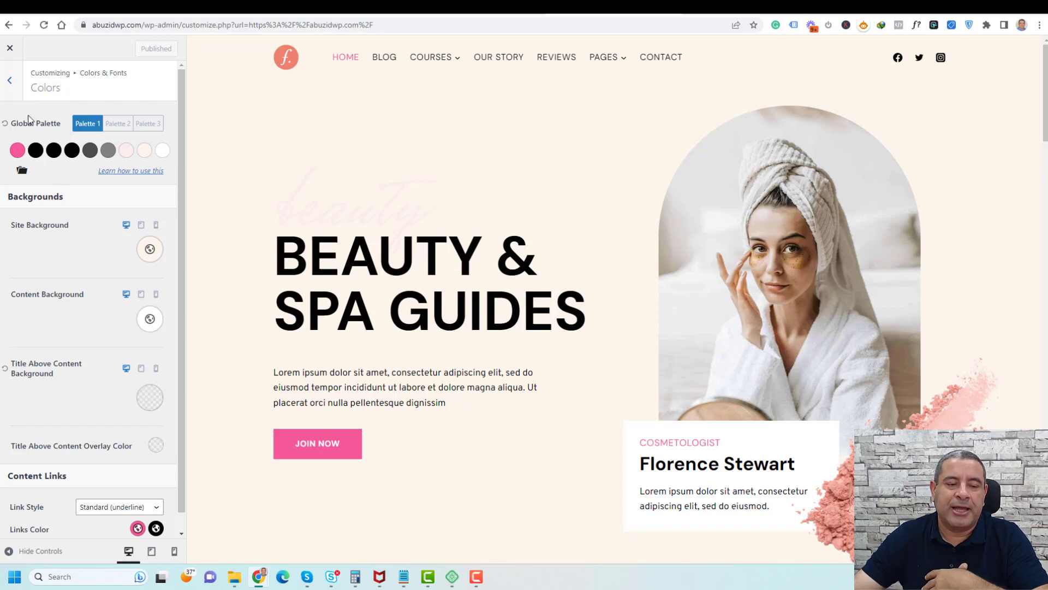
click(10, 81)
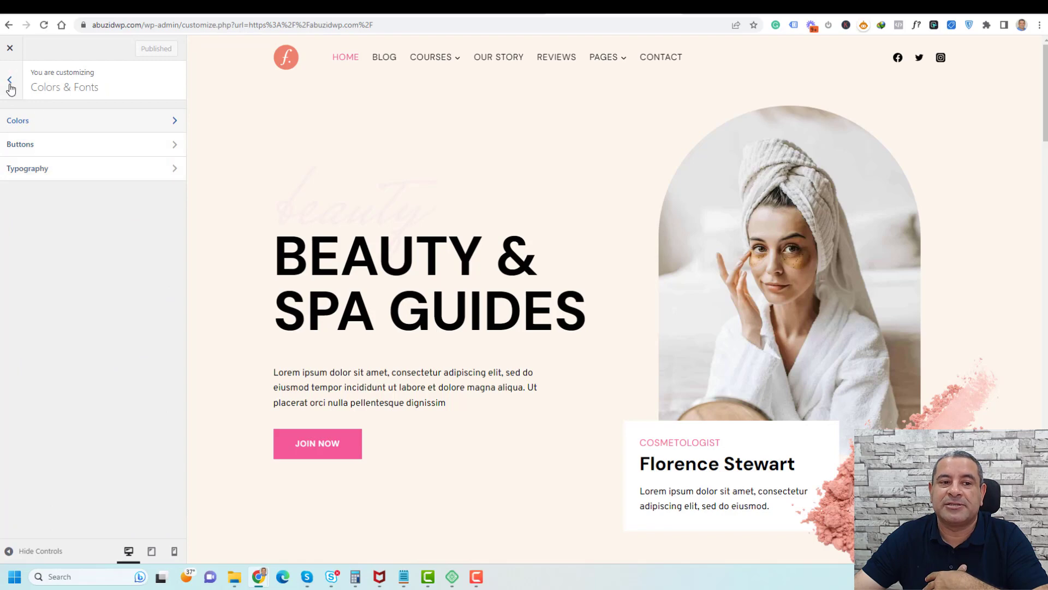
click(10, 84)
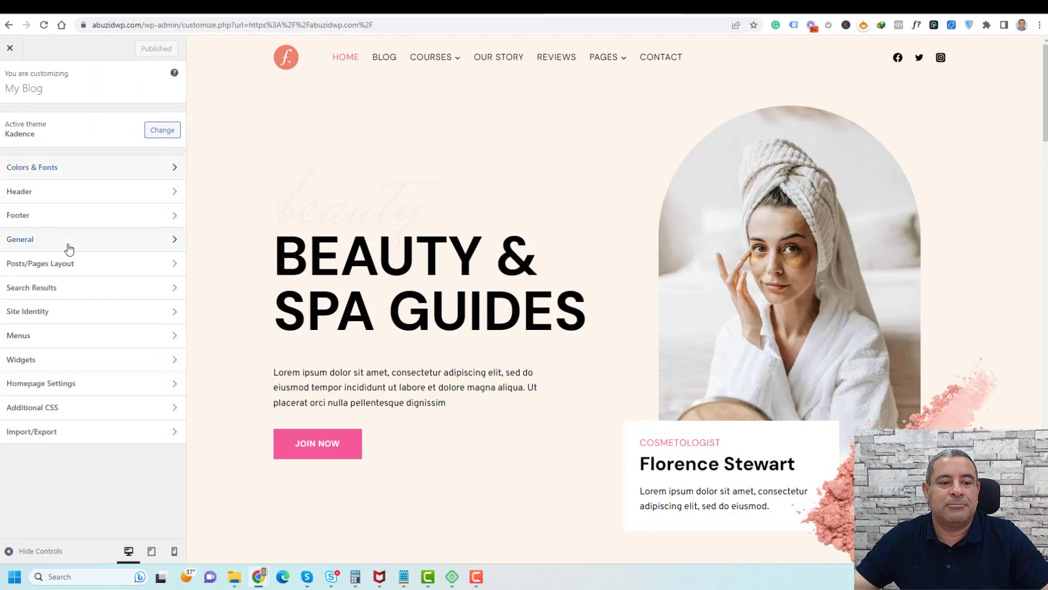
Inspect the Facebook item in the header's social settings and try showing the icon labels, switching them off again.
click(64, 196)
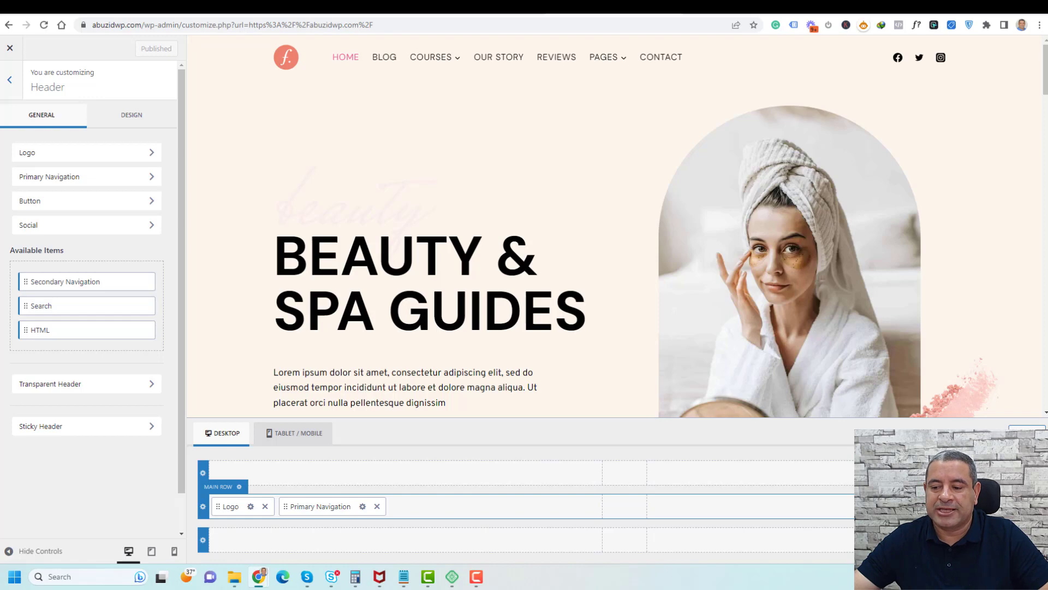
click(1011, 506)
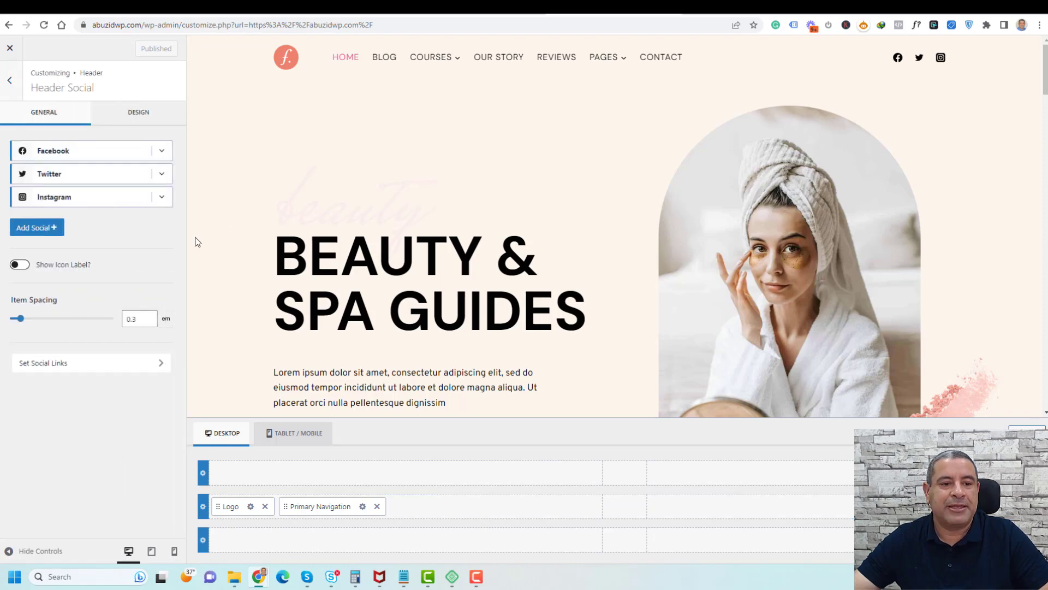
click(162, 151)
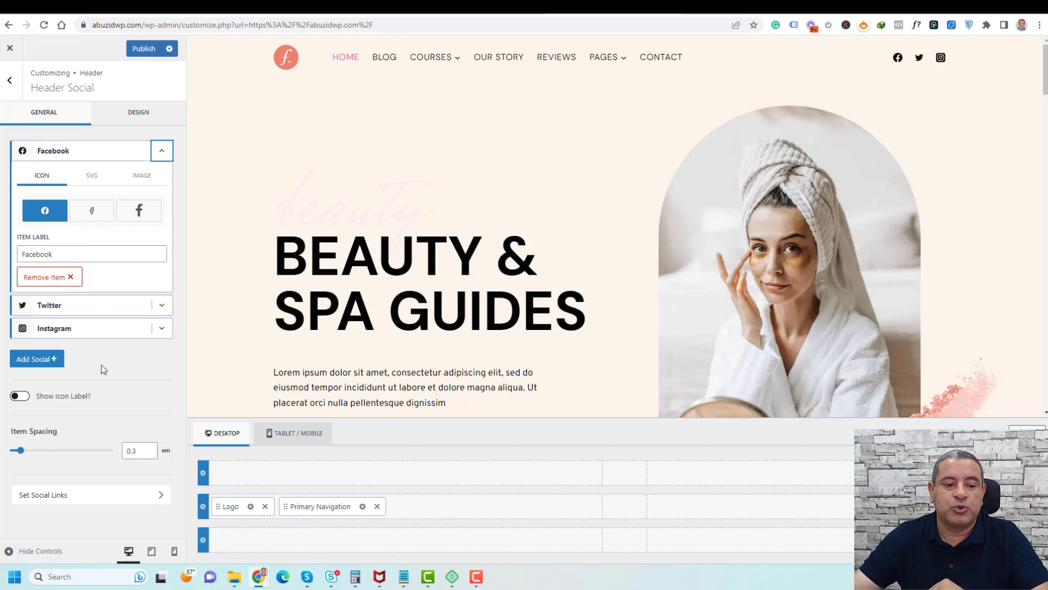
click(22, 397)
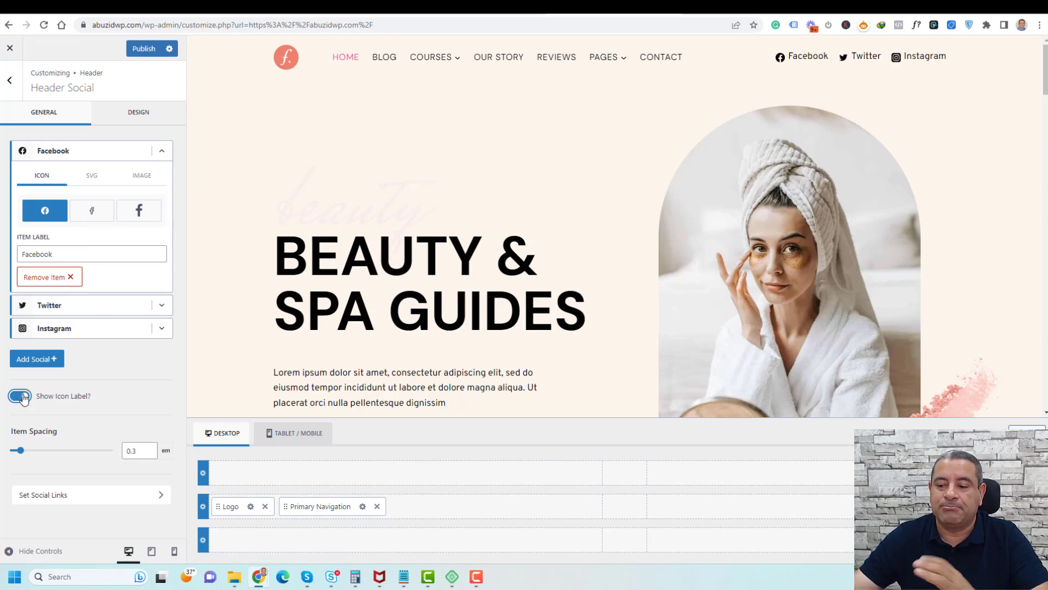
click(22, 396)
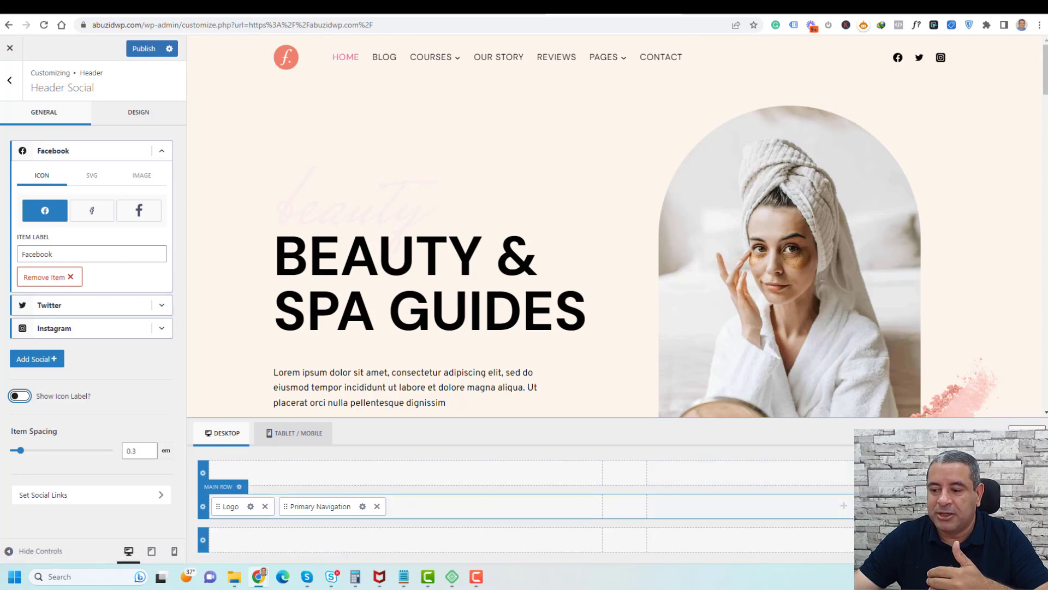
Review the header button's label, URL, style and visibility settings, and return to the main customization list.
click(1010, 506)
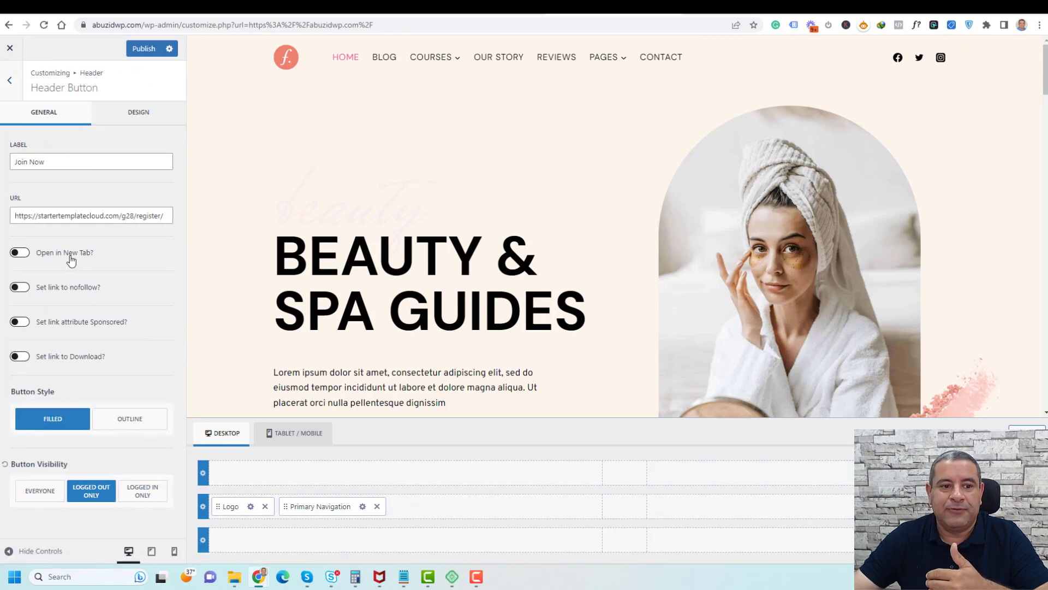
triple_click(126, 217)
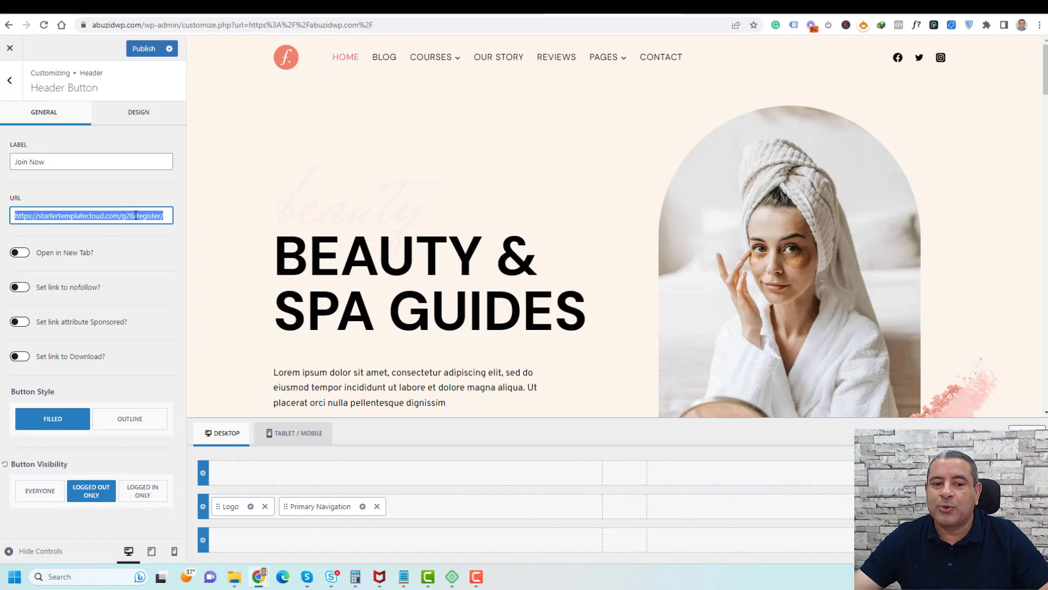
click(135, 216)
click(10, 81)
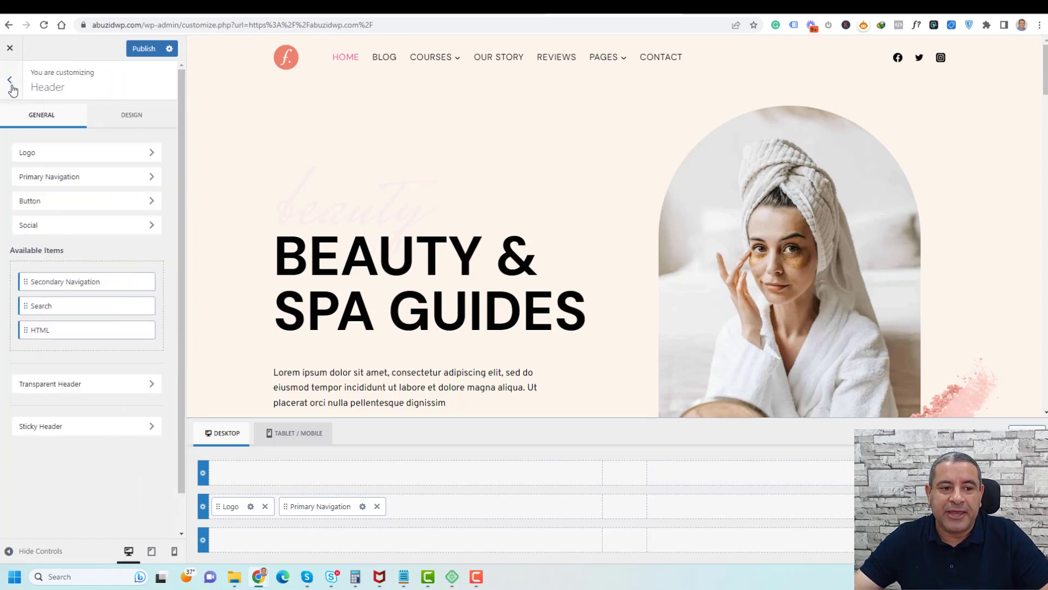
click(10, 81)
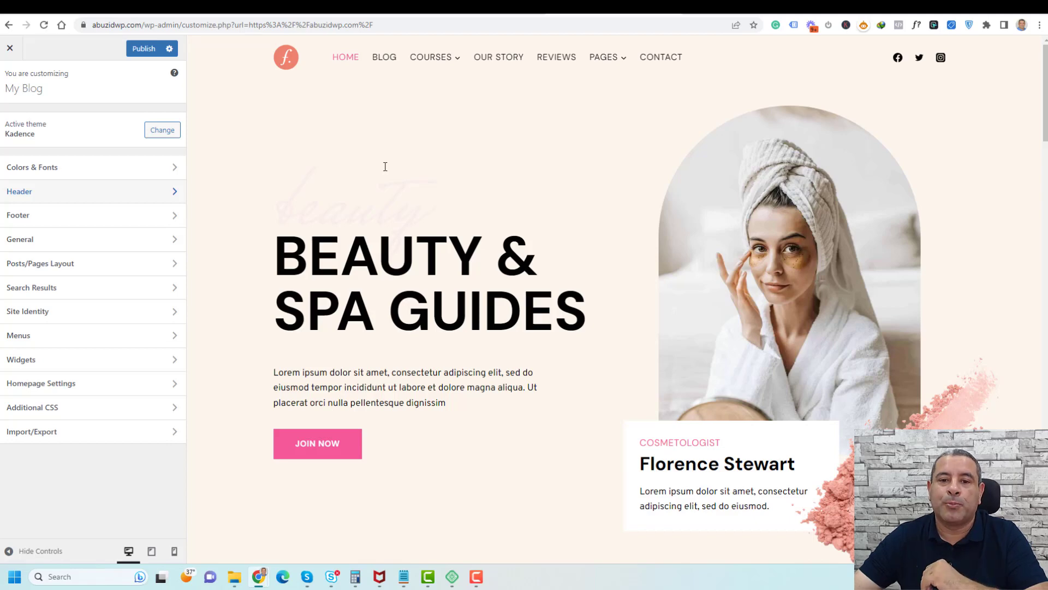
Open the Blog page in the site preview and look through its post list.
click(385, 58)
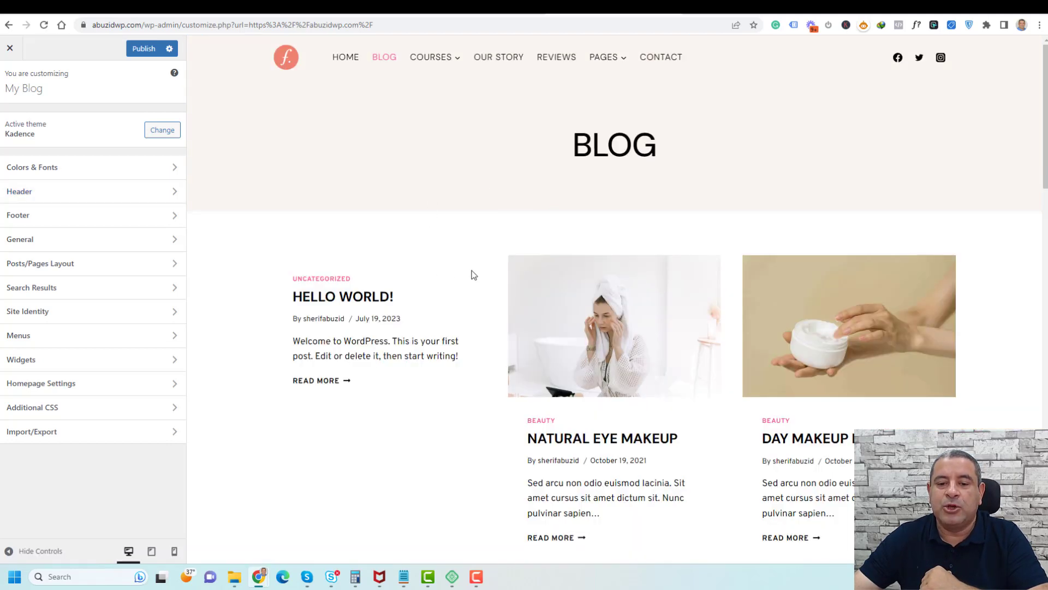
scroll(470, 274, down, 4)
scroll(474, 274, up, 4)
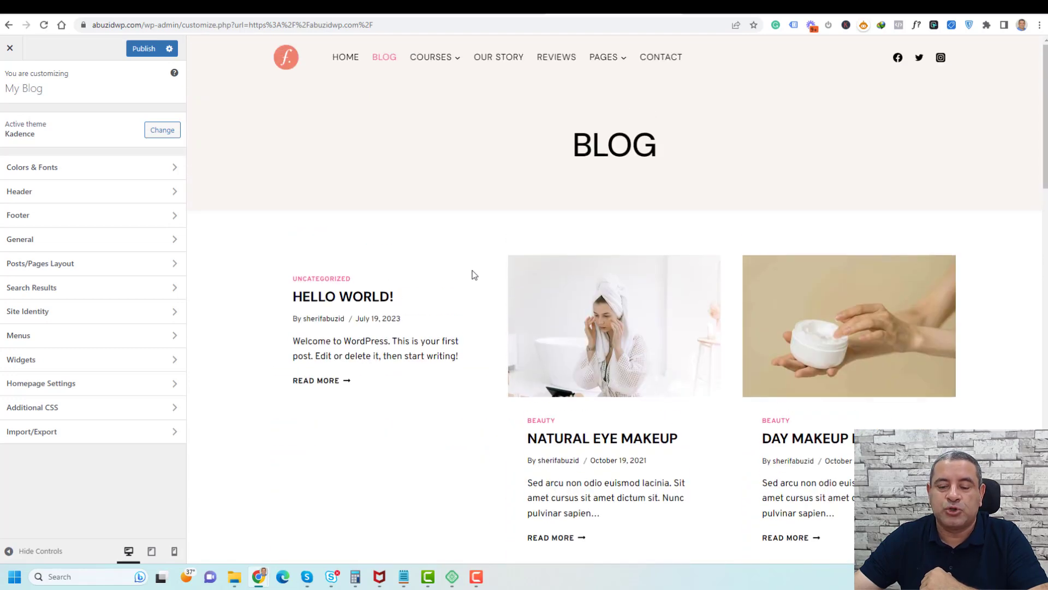
Set the post archive layout to 2 columns and check the rearranged posts on the Blog page.
click(40, 264)
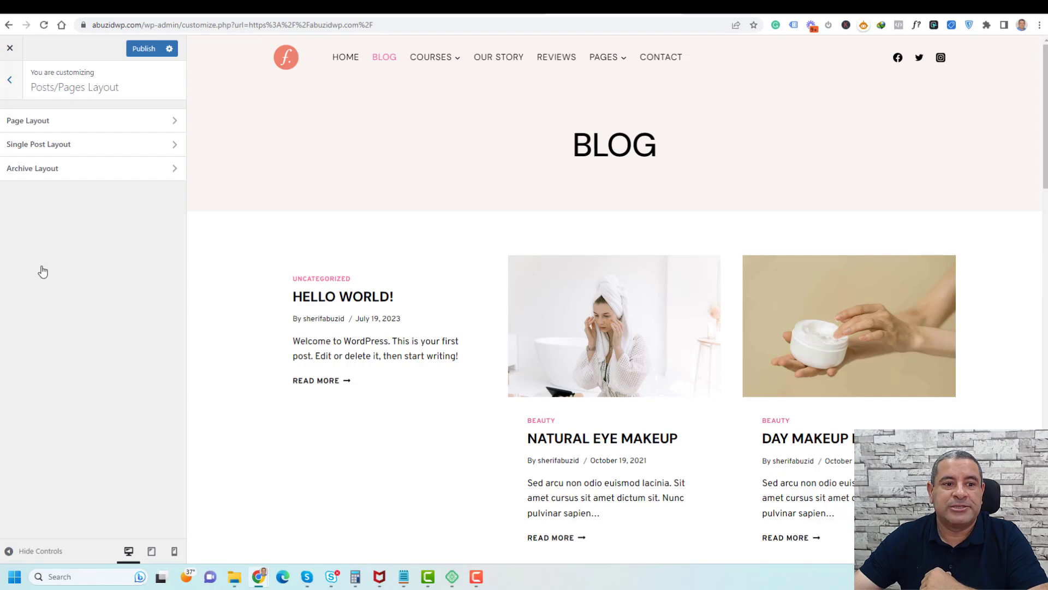
click(51, 170)
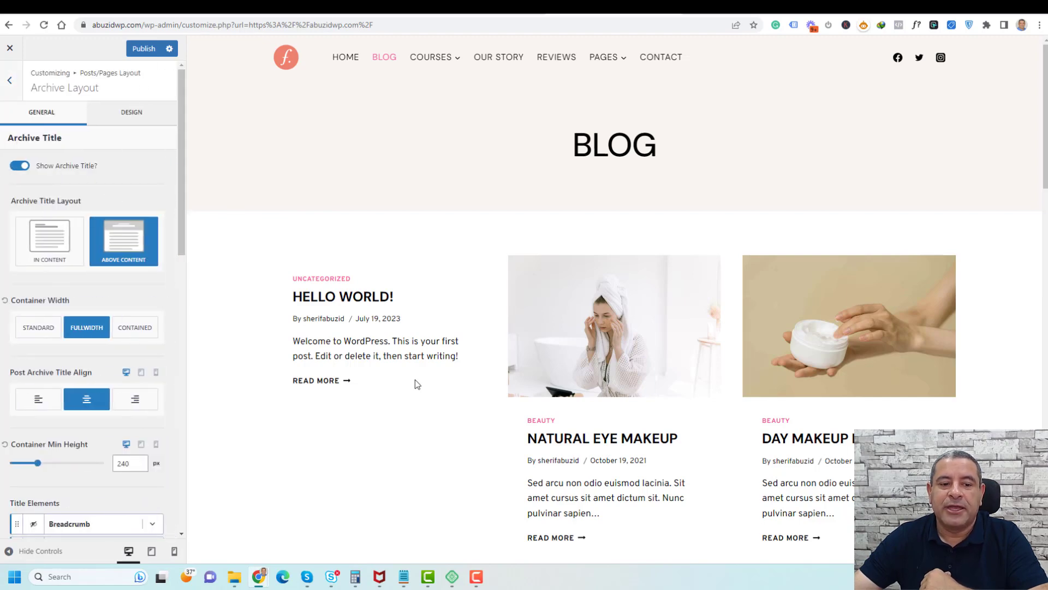
scroll(418, 379, down, 1)
scroll(420, 384, down, 3)
scroll(440, 294, up, 3)
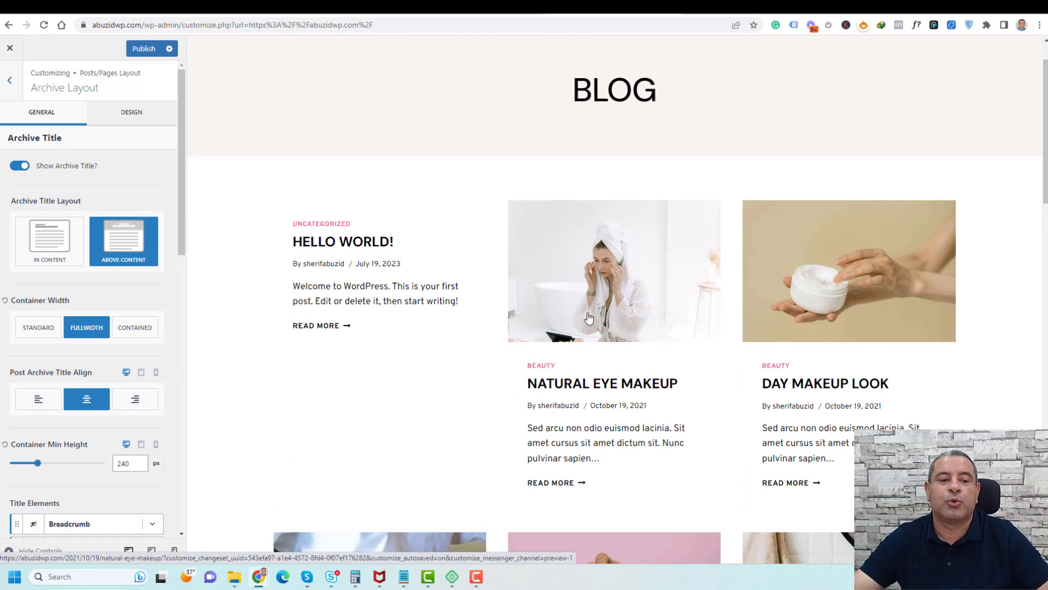
scroll(64, 448, down, 10)
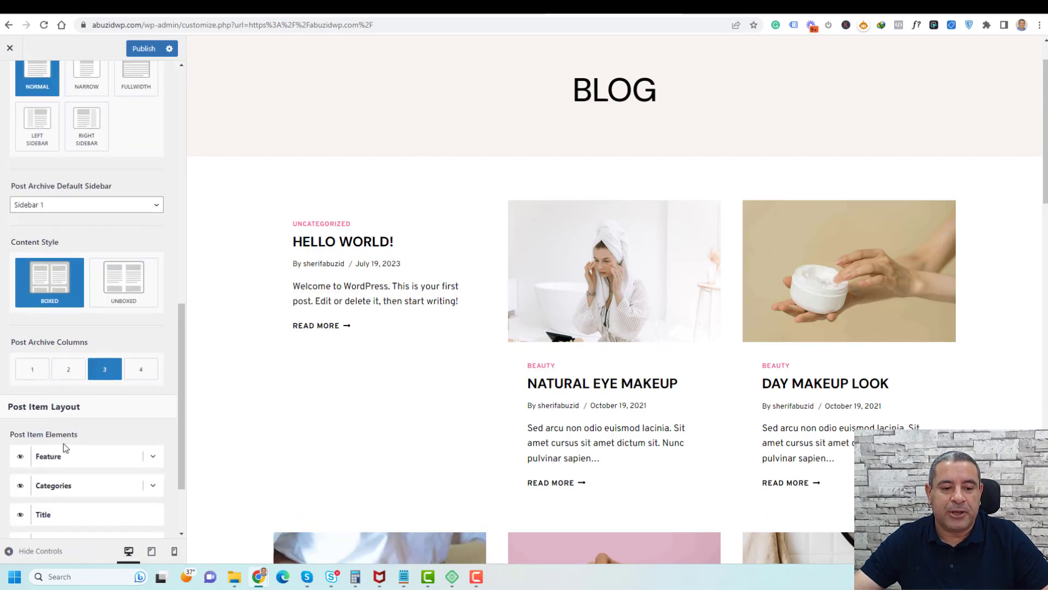
click(67, 371)
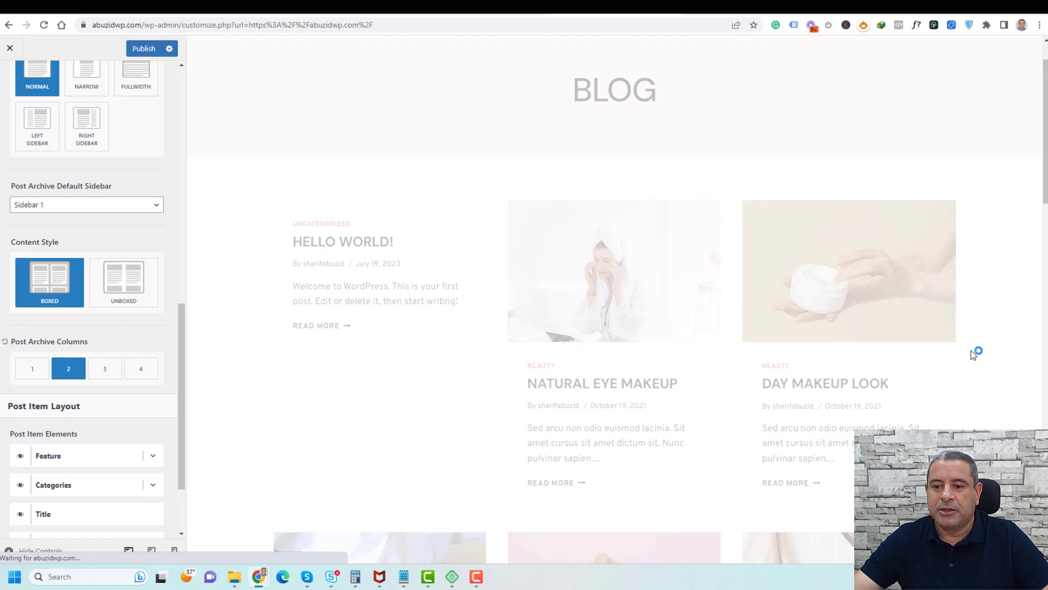
scroll(699, 305, down, 10)
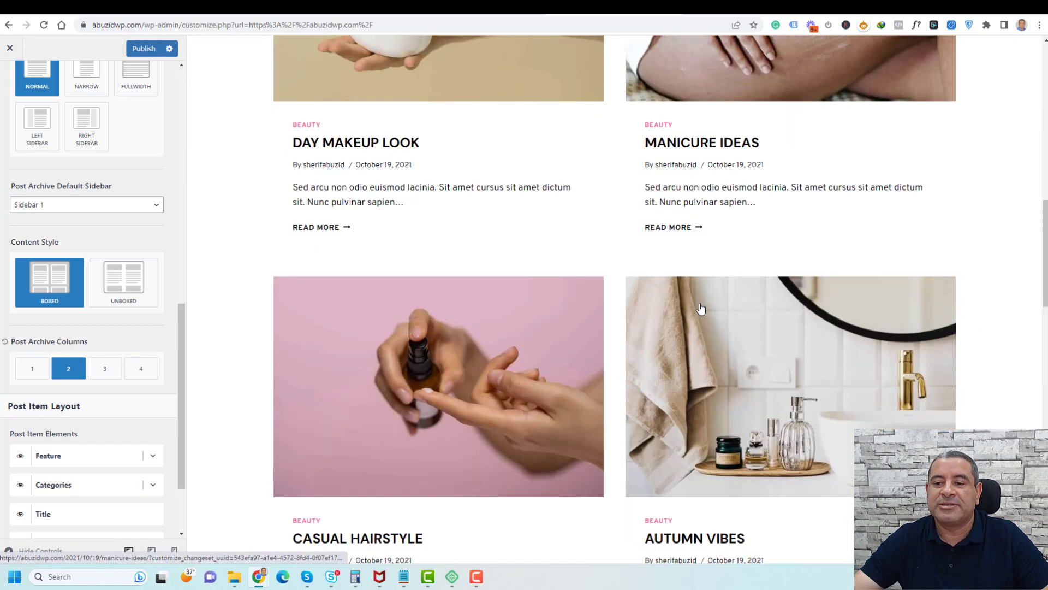
scroll(701, 309, up, 6)
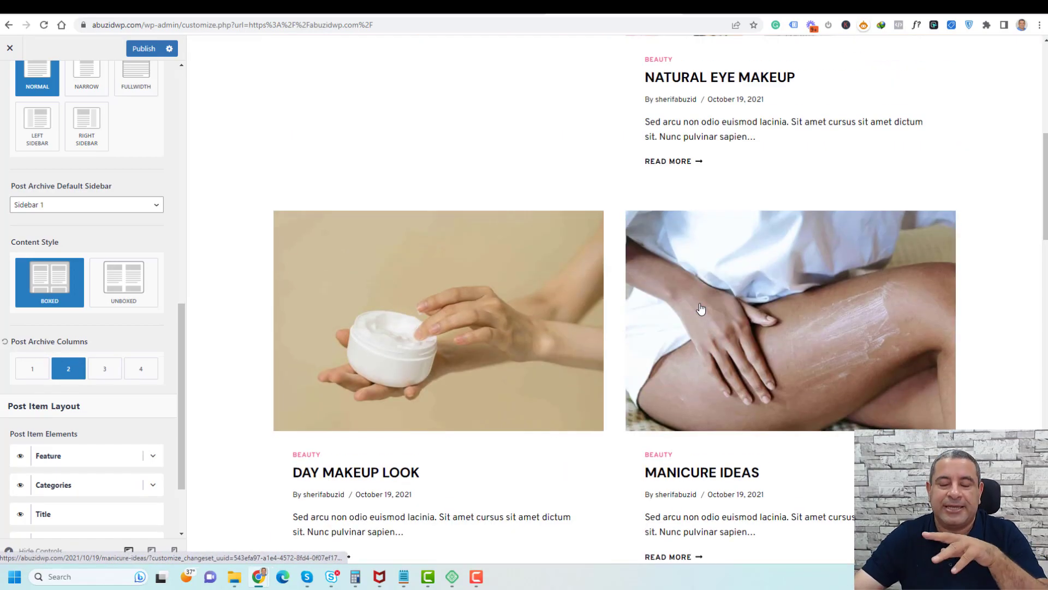
scroll(701, 309, up, 5)
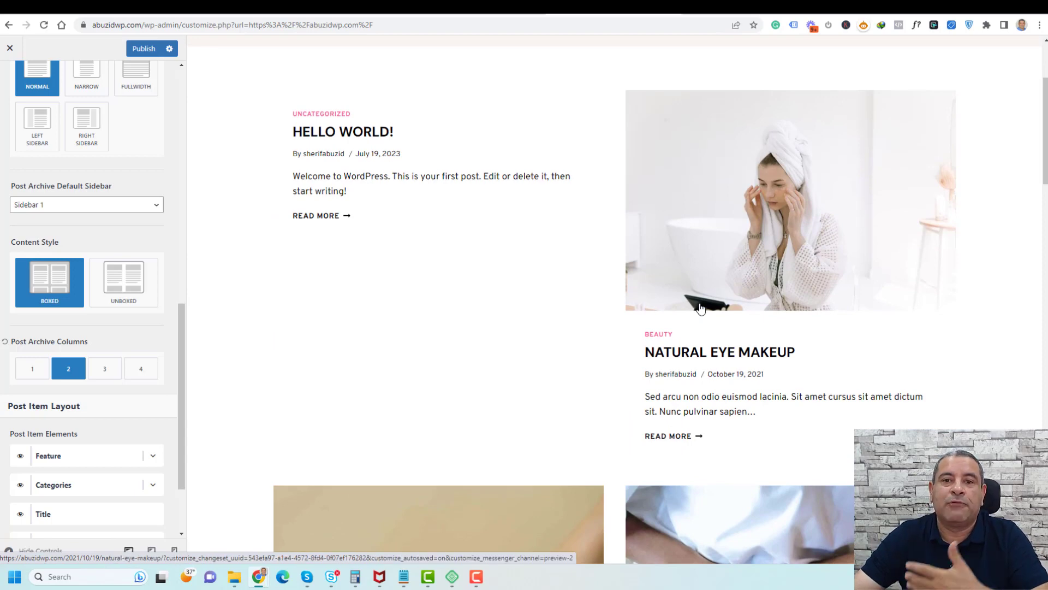
Preview the Natural Eye Makeup post and set the single post title layout to in-content.
click(701, 309)
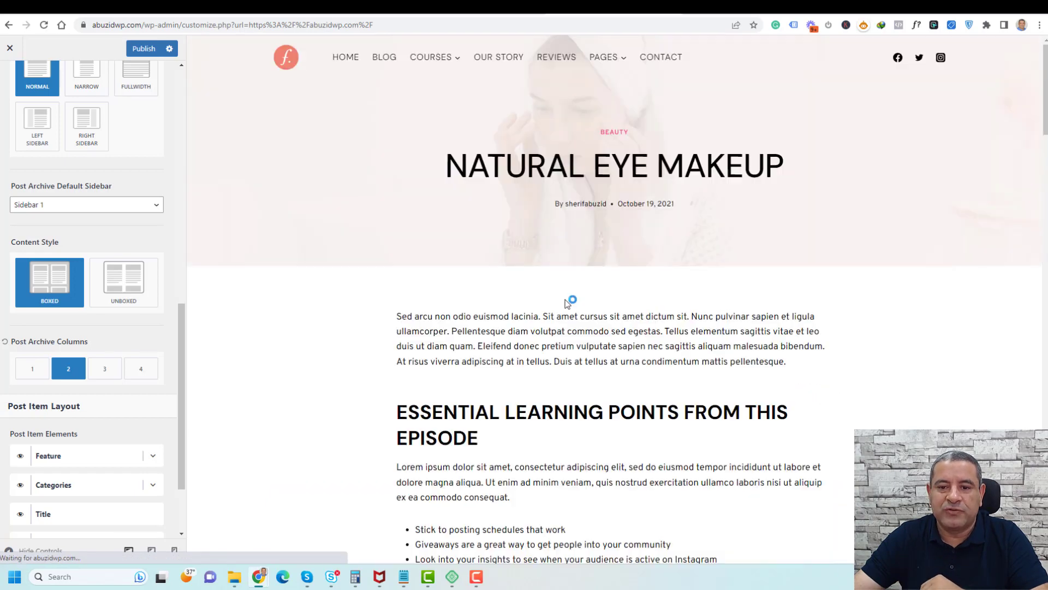
scroll(96, 190, up, 10)
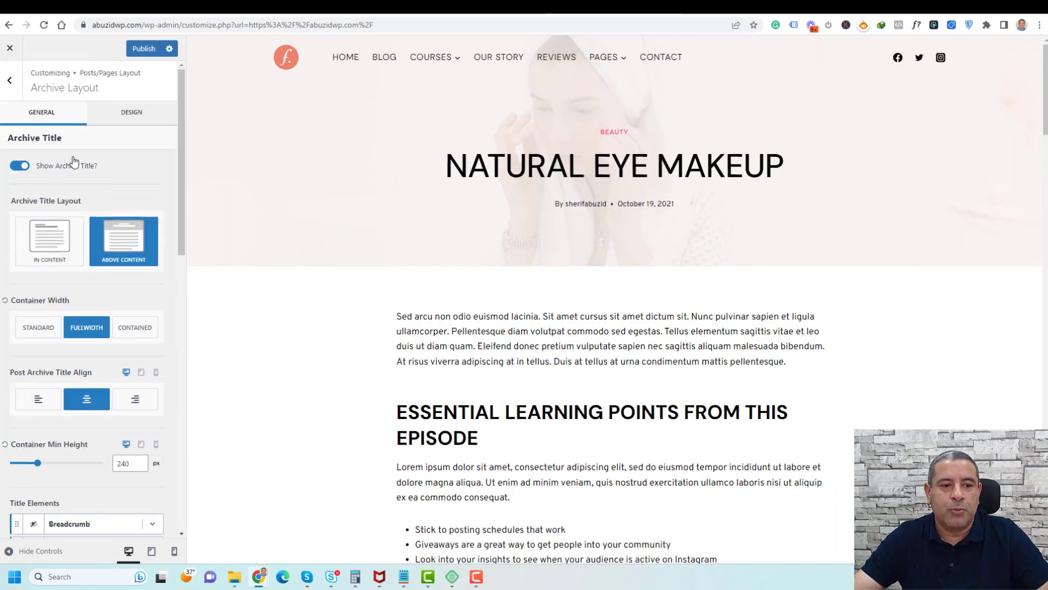
click(15, 96)
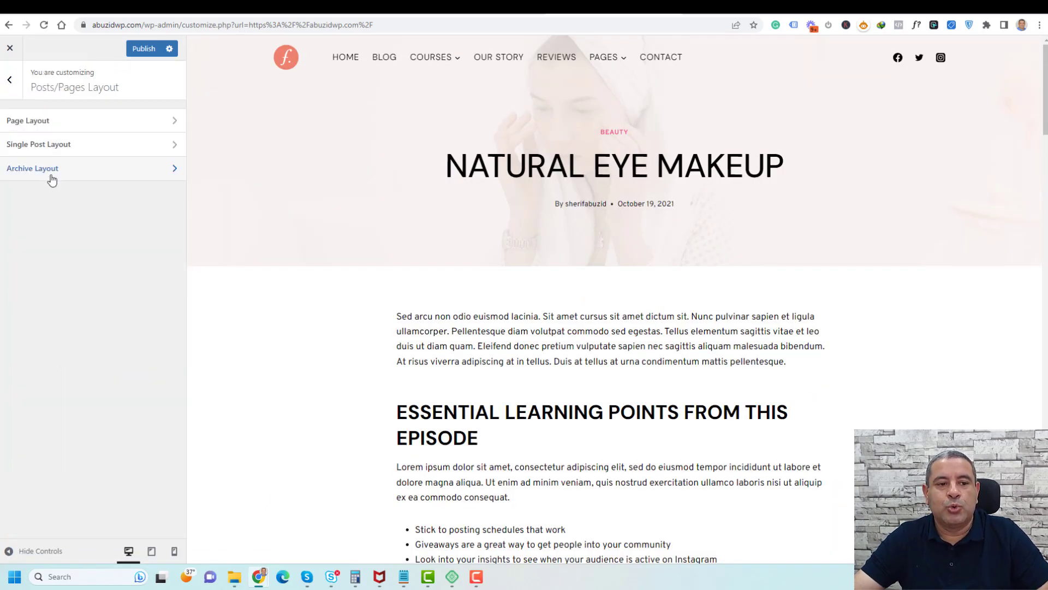
click(56, 146)
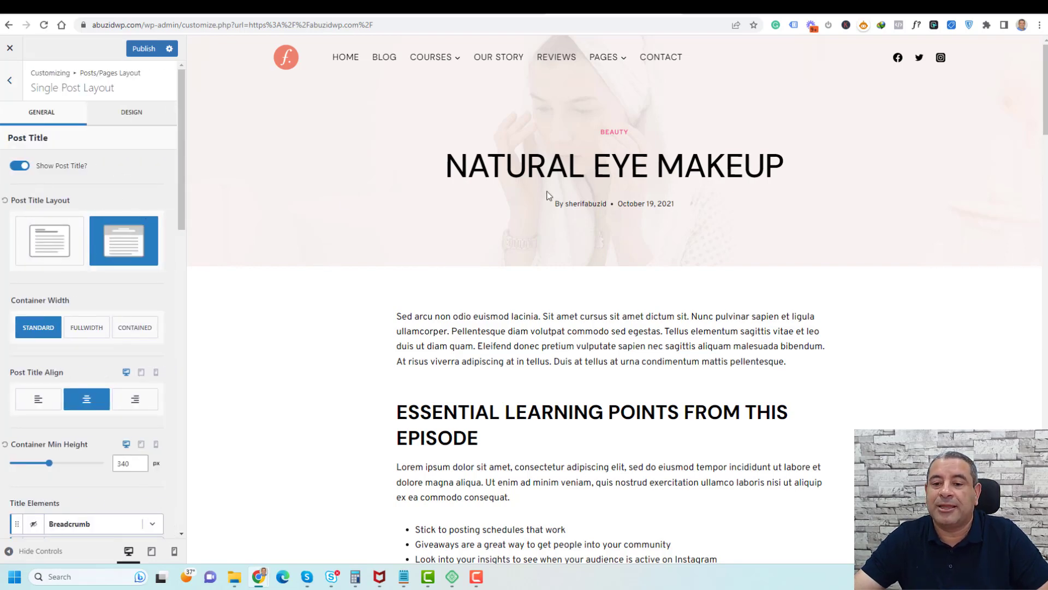
click(49, 240)
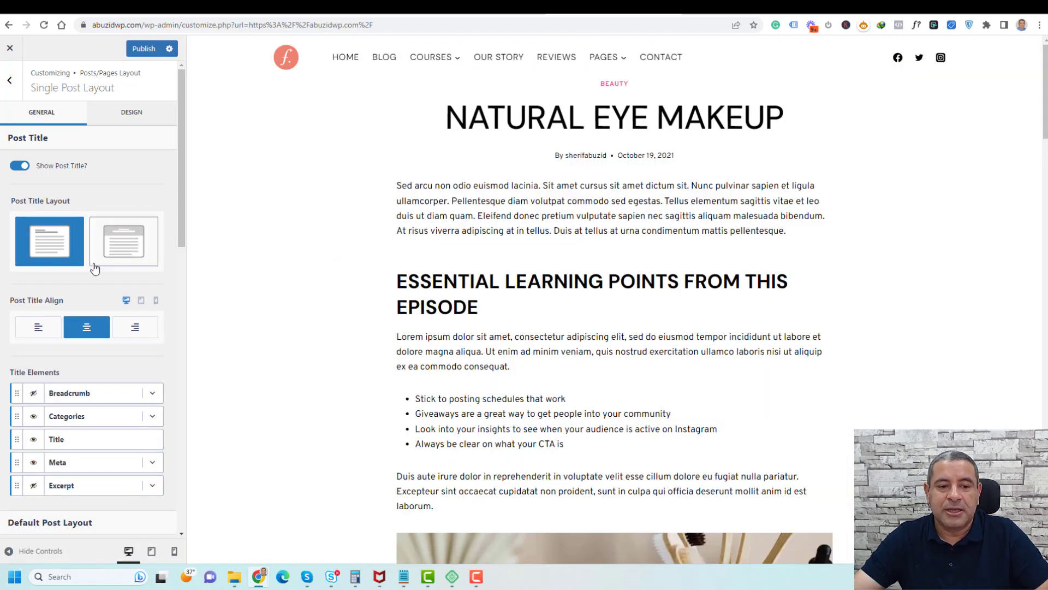
Enable the featured image for single posts, positioned Behind the title with its width set to Stretch Full.
scroll(105, 328, down, 10)
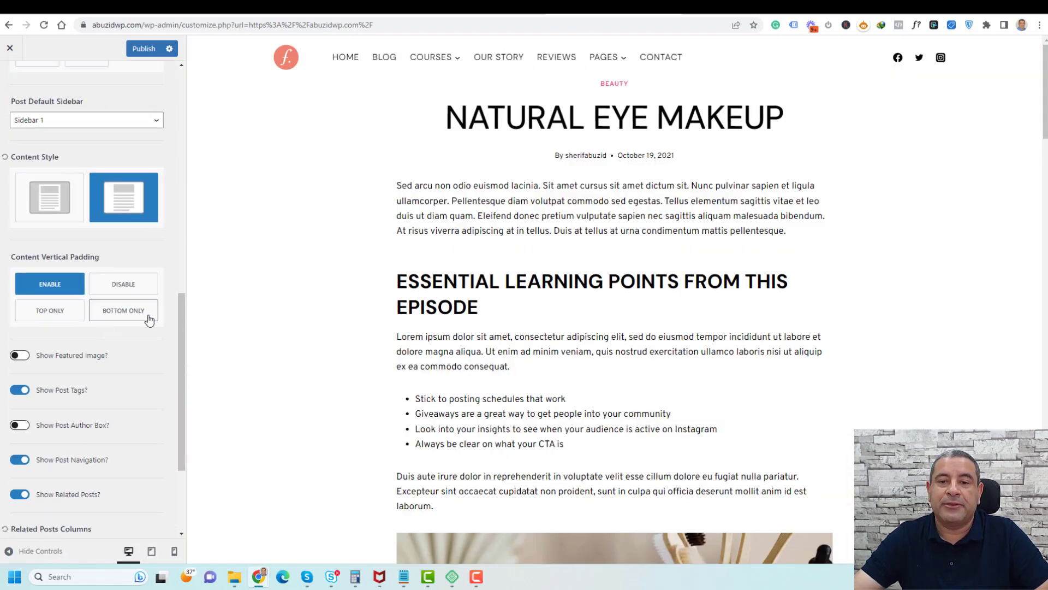
scroll(159, 377, down, 3)
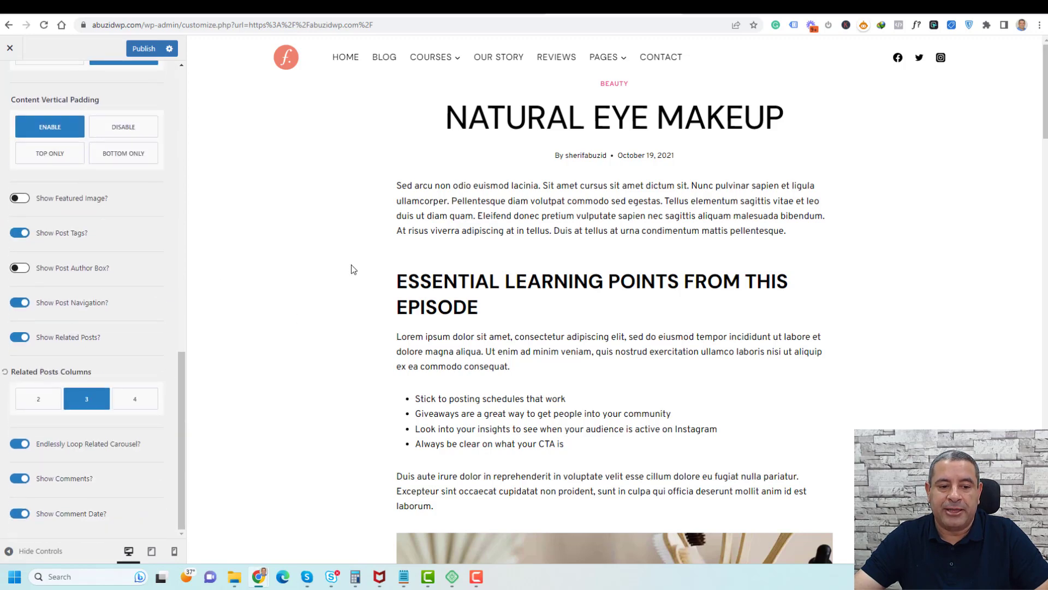
click(34, 200)
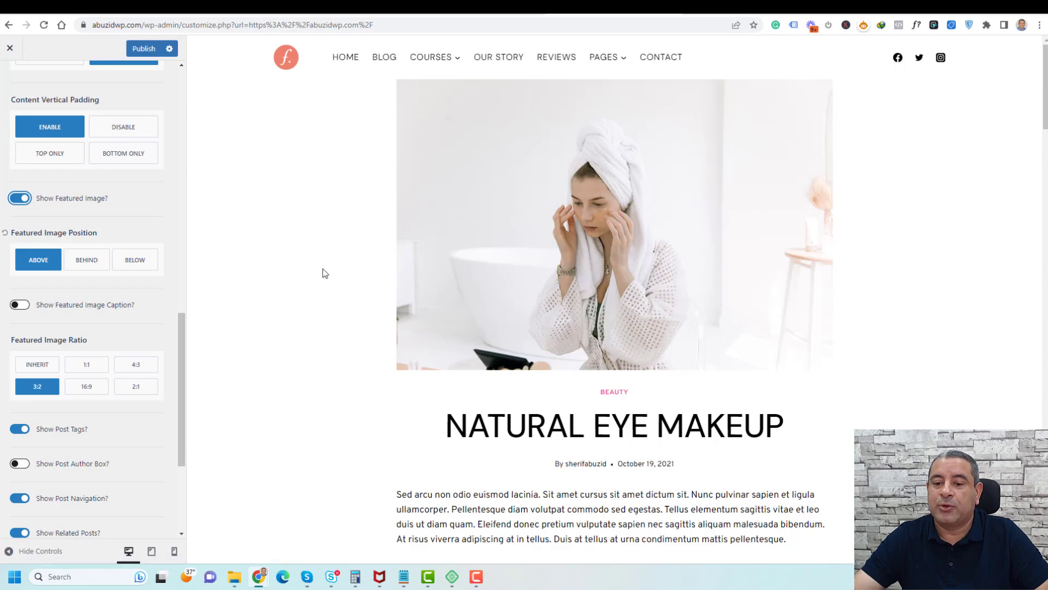
click(89, 264)
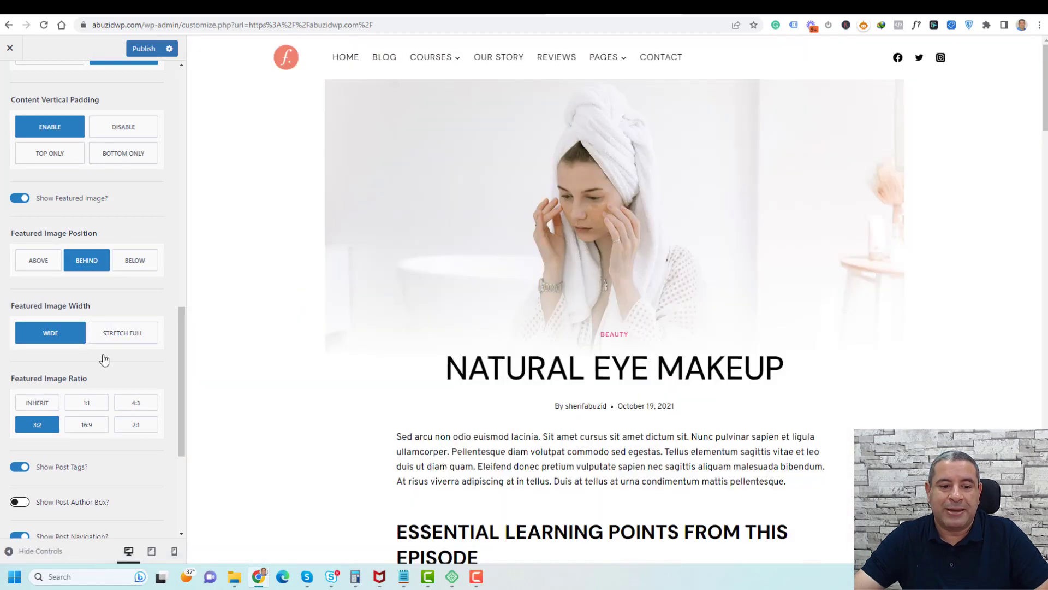
click(124, 336)
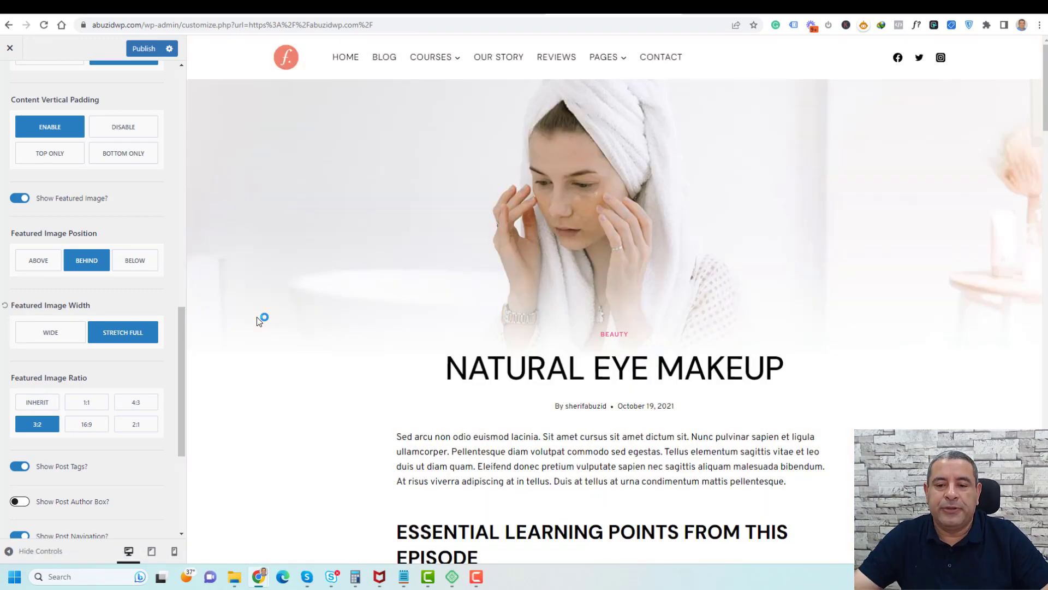
scroll(459, 341, down, 2)
scroll(448, 341, up, 2)
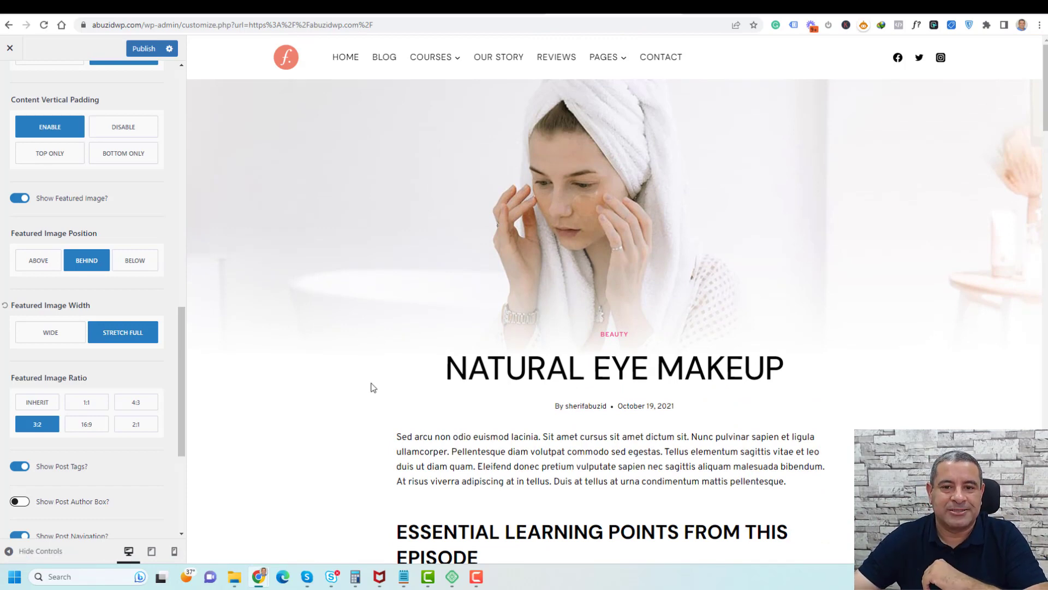
Publish the single post layout changes and exit the Customizer to return to the live site.
click(143, 51)
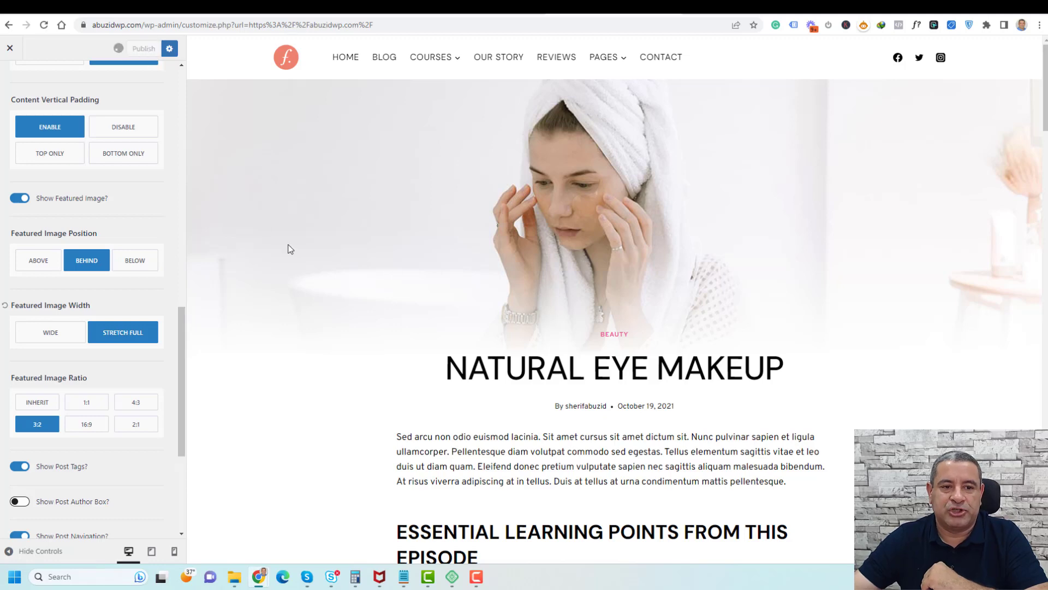
scroll(132, 192, up, 10)
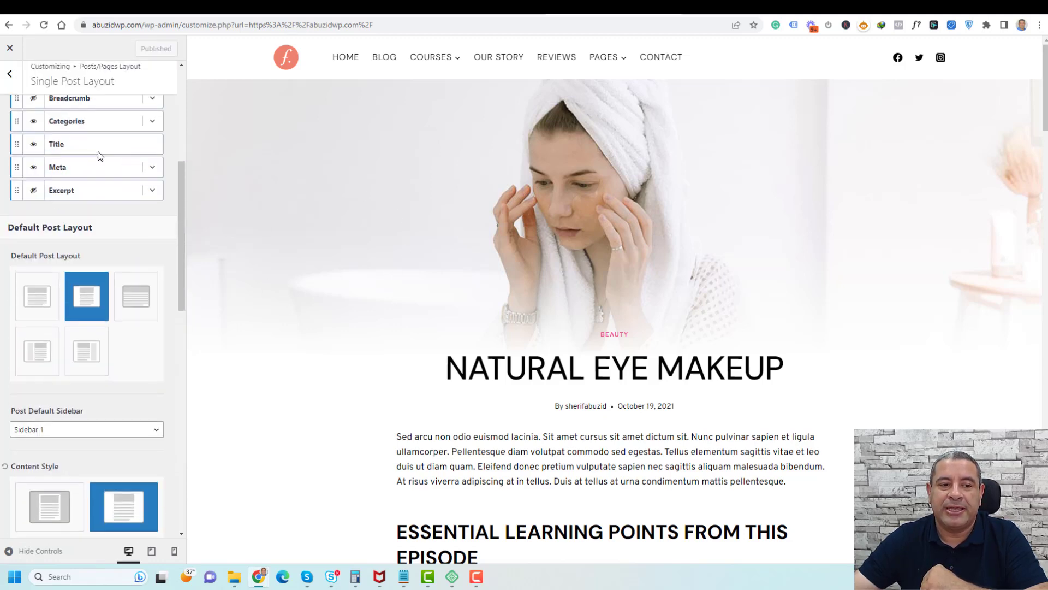
click(16, 87)
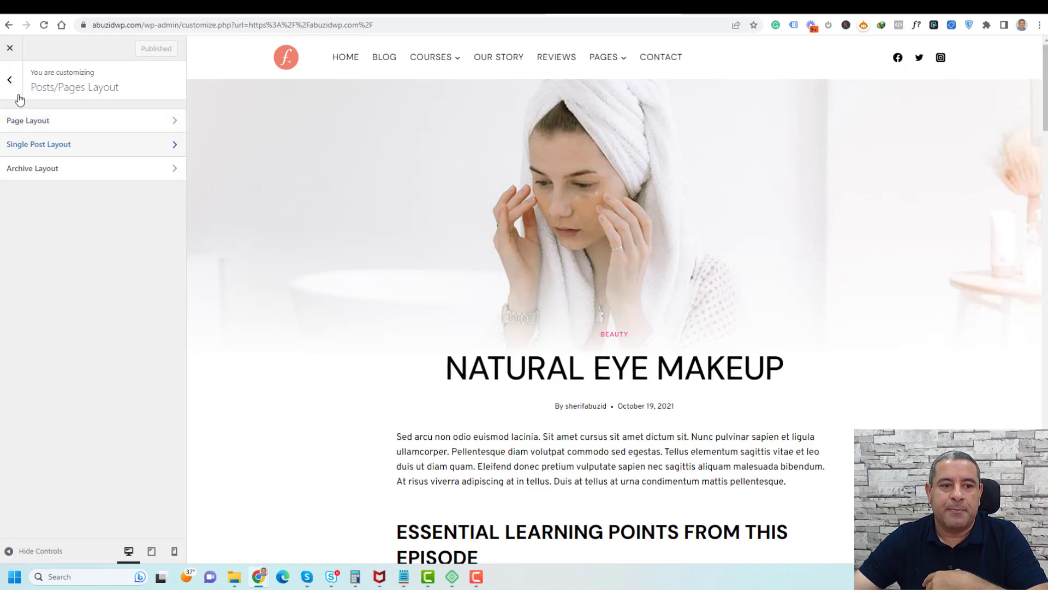
click(10, 79)
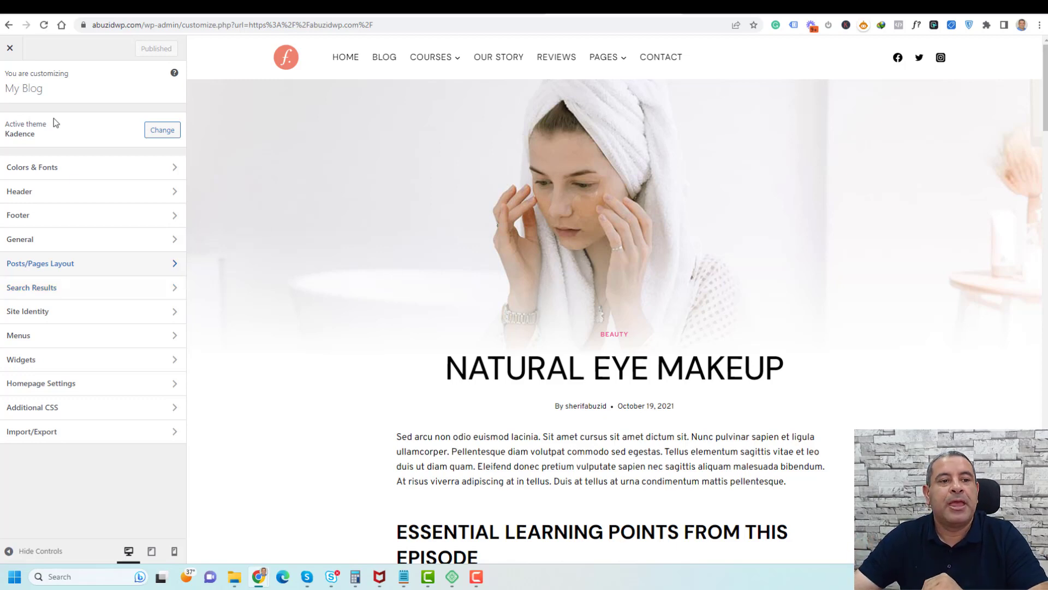
click(10, 48)
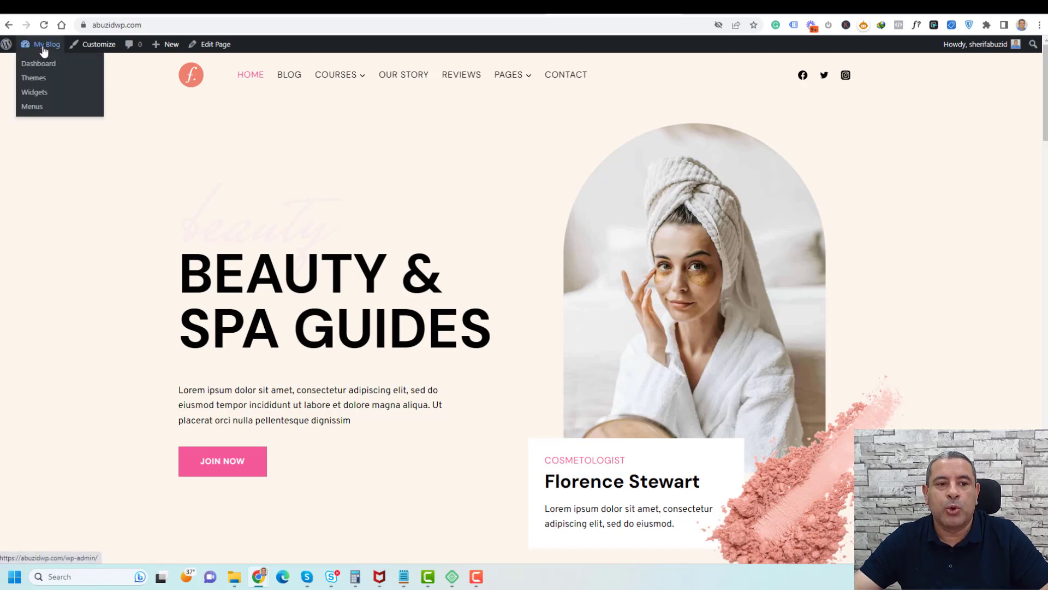
From the dashboard's list of all pages, open the About page for editing in a new tab and dismiss the welcome guide.
click(44, 77)
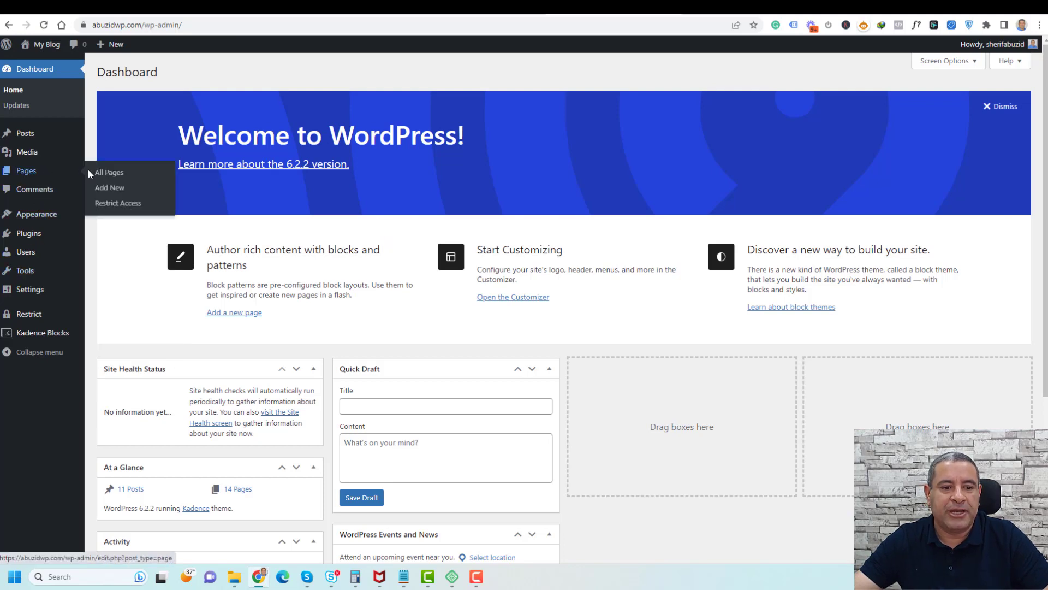
click(96, 172)
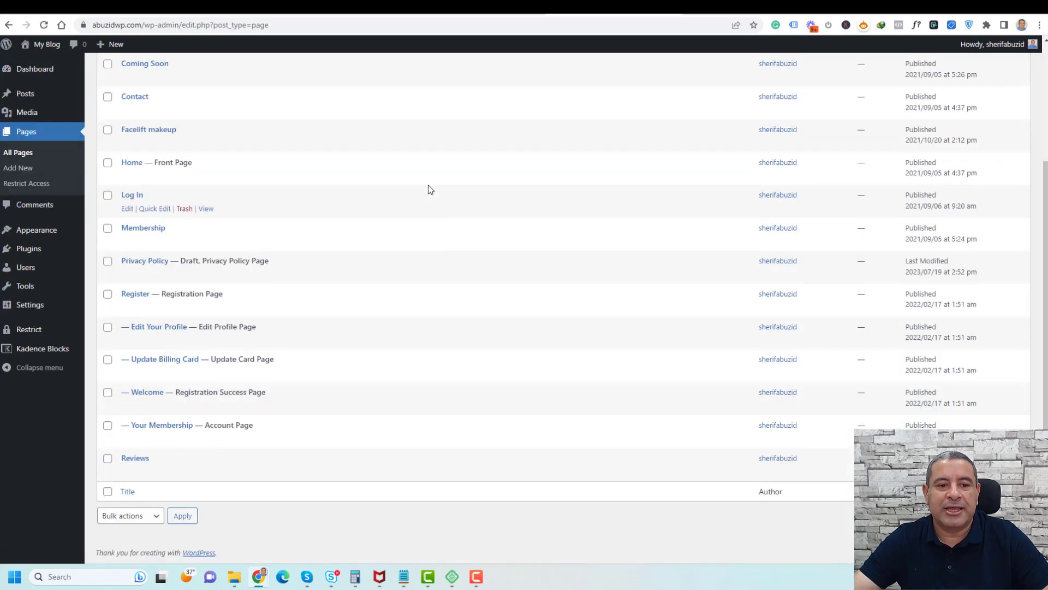
scroll(316, 252, up, 2)
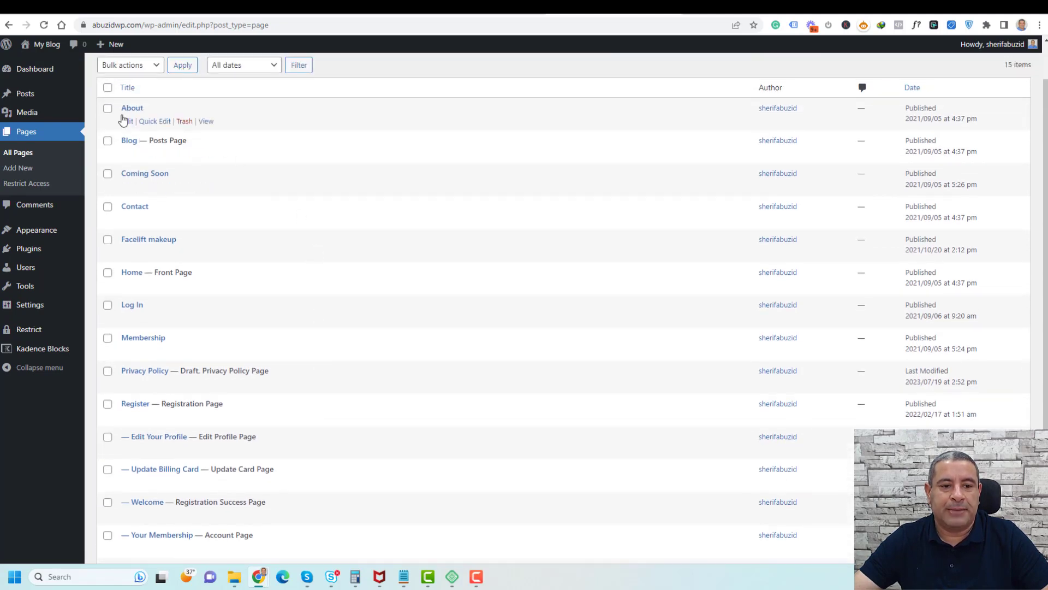
right_click(127, 121)
click(138, 134)
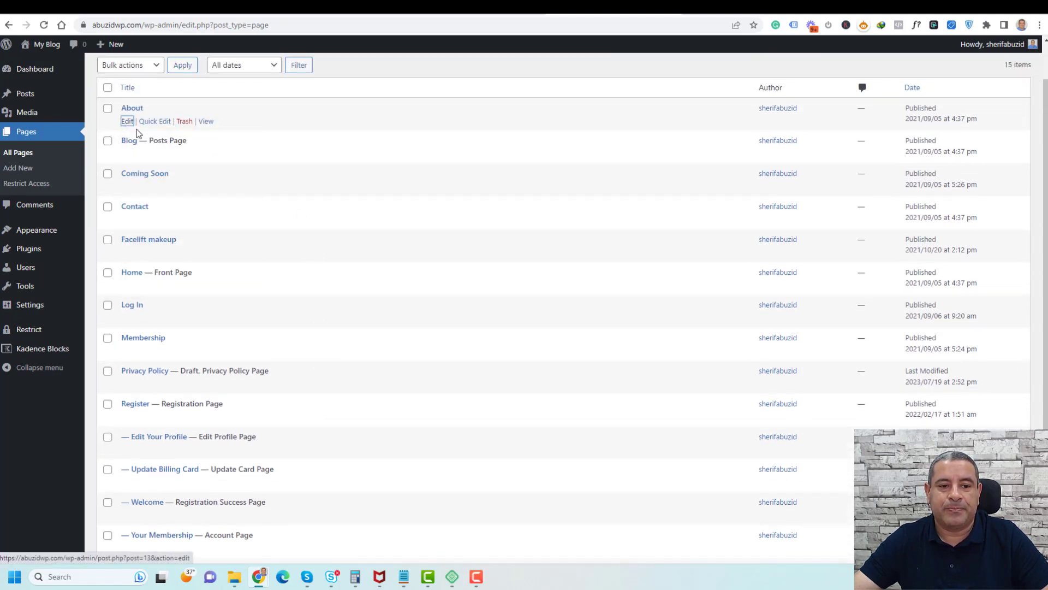
click(744, 6)
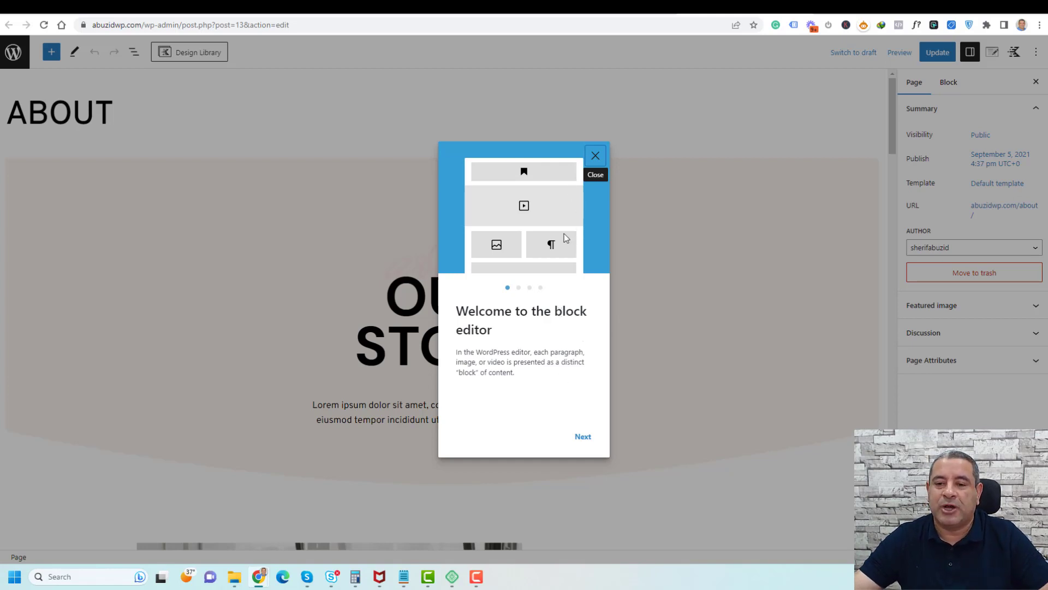
click(595, 158)
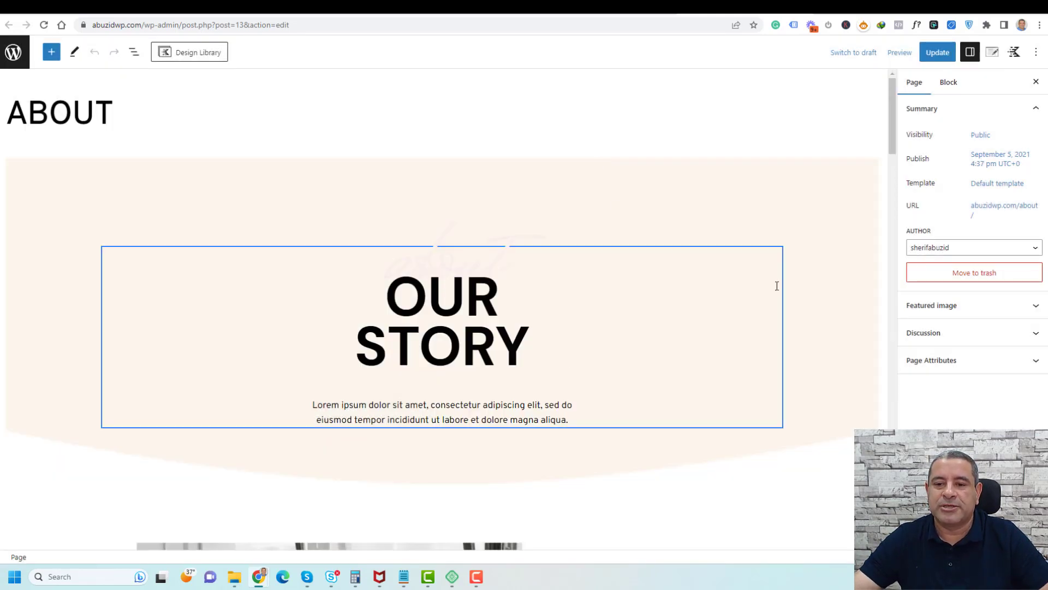
Show the About page's block list view and examine the settings of the first row layout and its inner section.
scroll(774, 291, down, 5)
scroll(773, 290, up, 5)
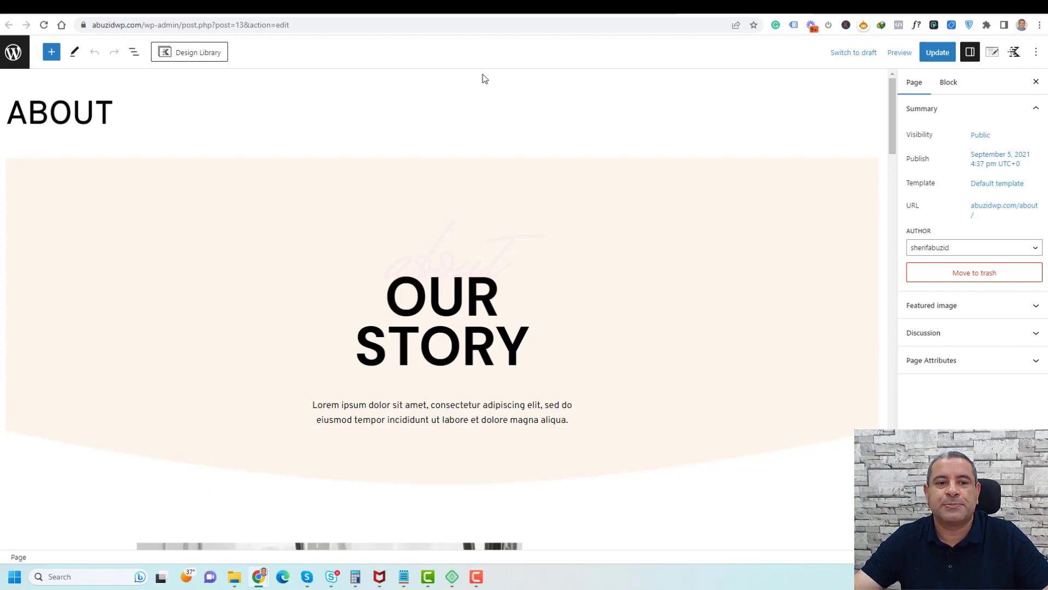
click(134, 54)
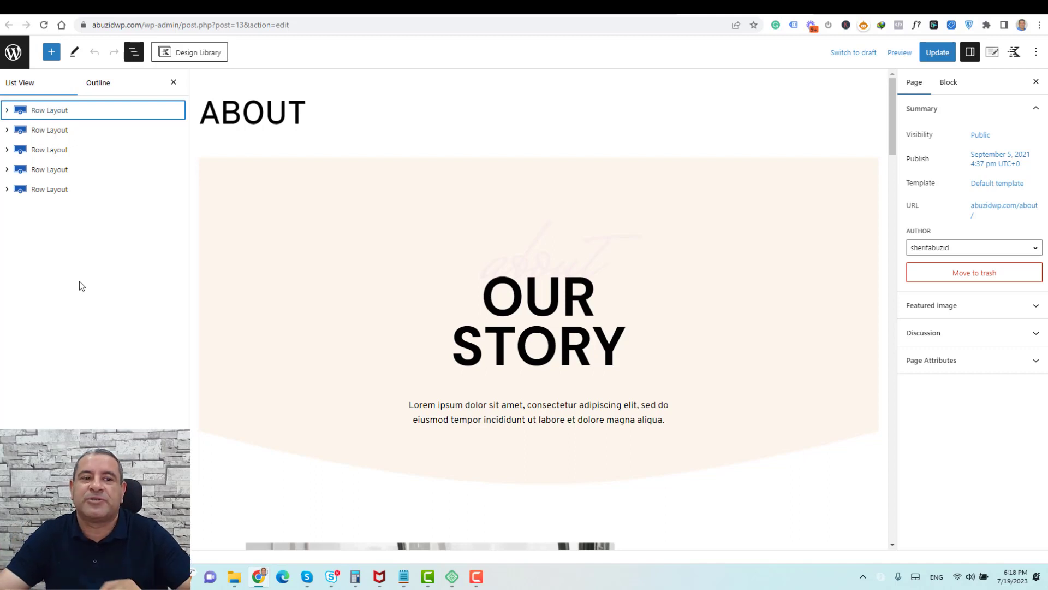
click(76, 114)
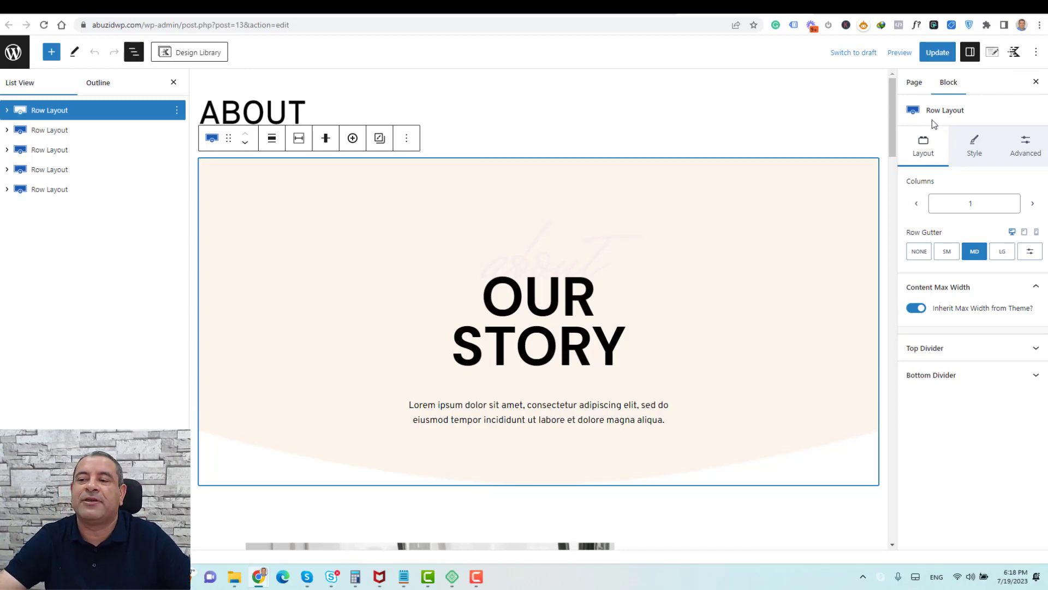
click(975, 147)
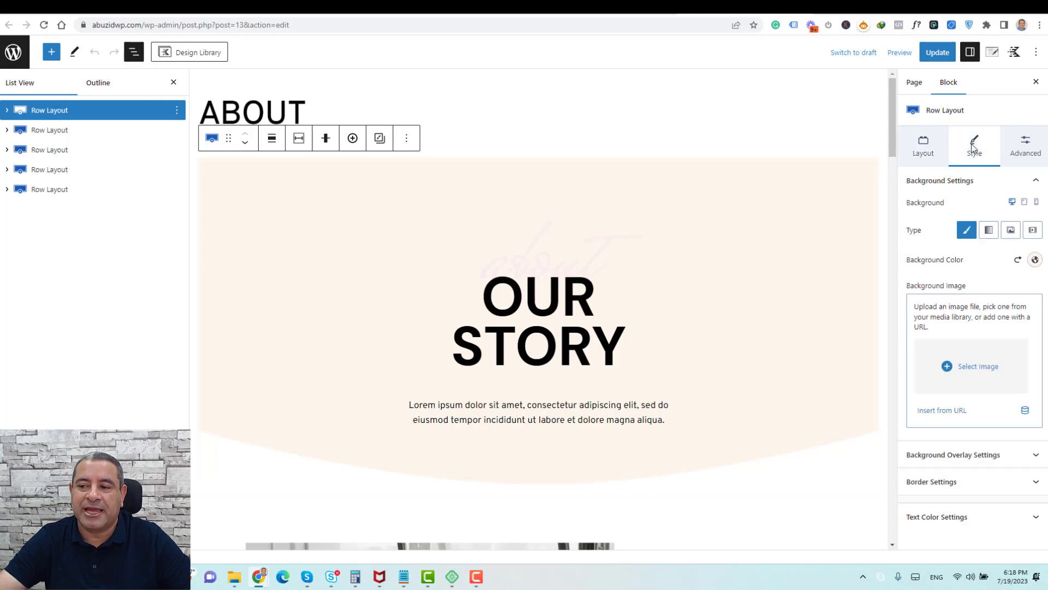
click(1029, 158)
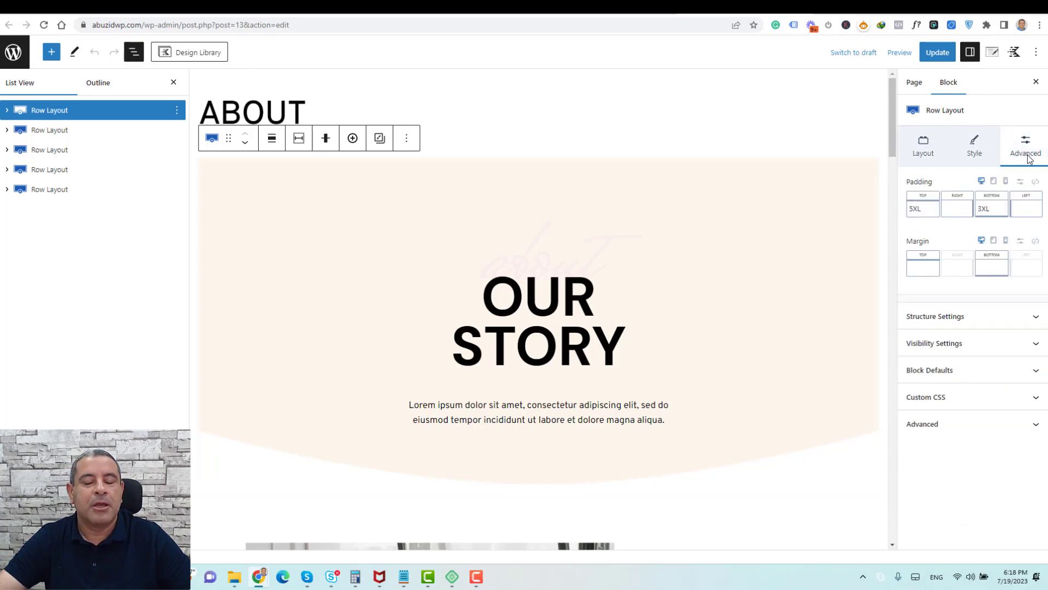
click(927, 151)
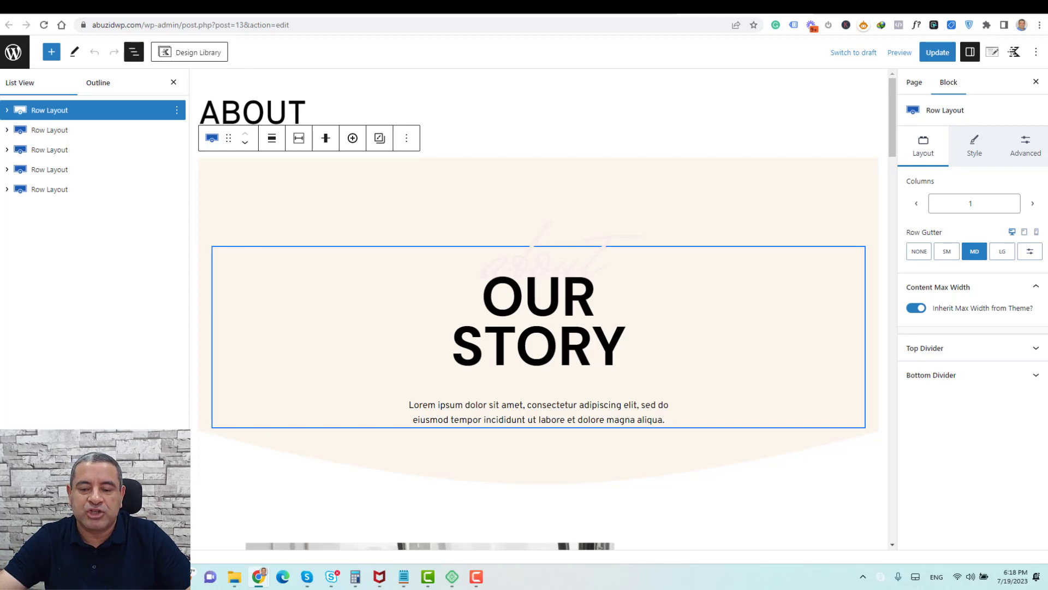
click(7, 112)
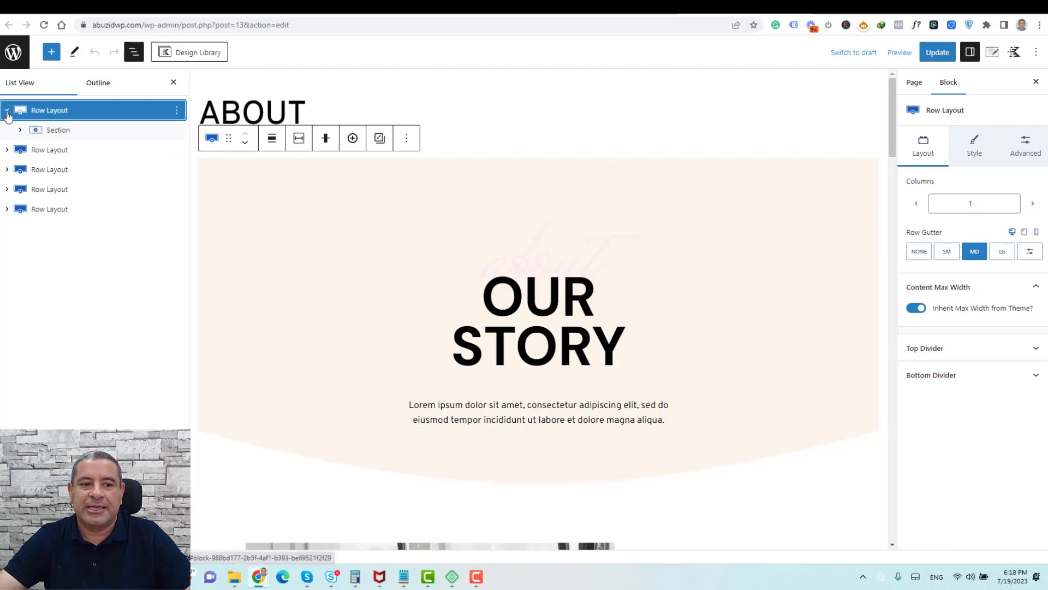
click(48, 132)
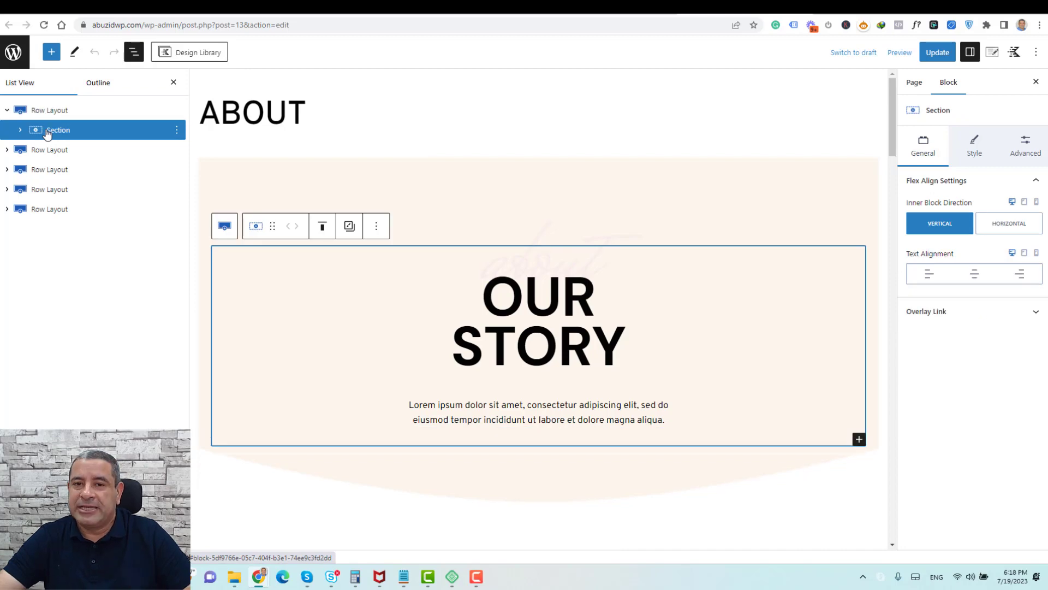
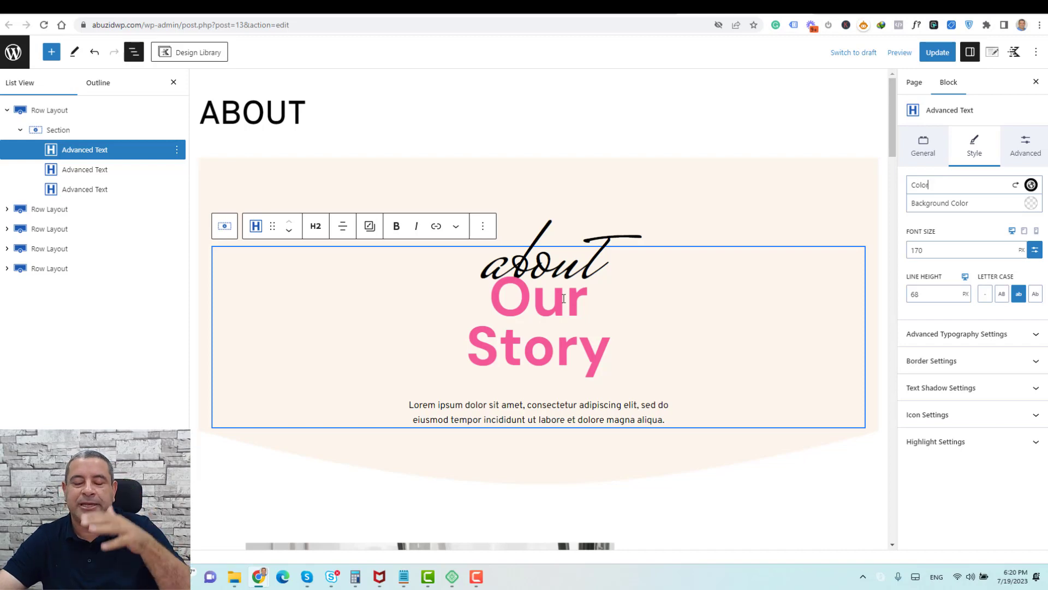
Collapse the first row layout and select the second one, which holds the photo collage and Mission text.
click(5, 111)
scroll(339, 300, down, 5)
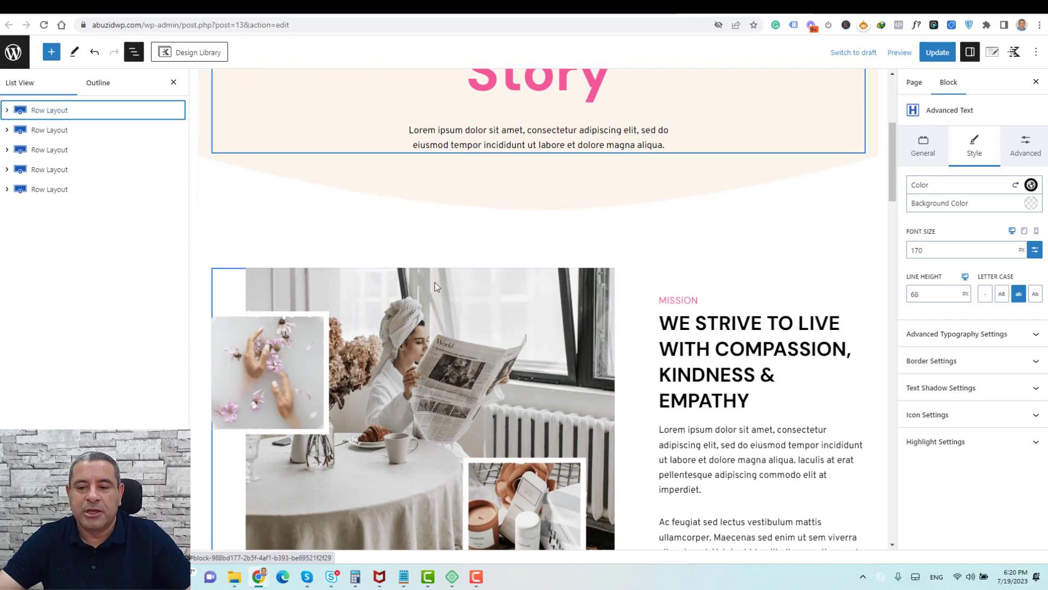
scroll(339, 246, down, 3)
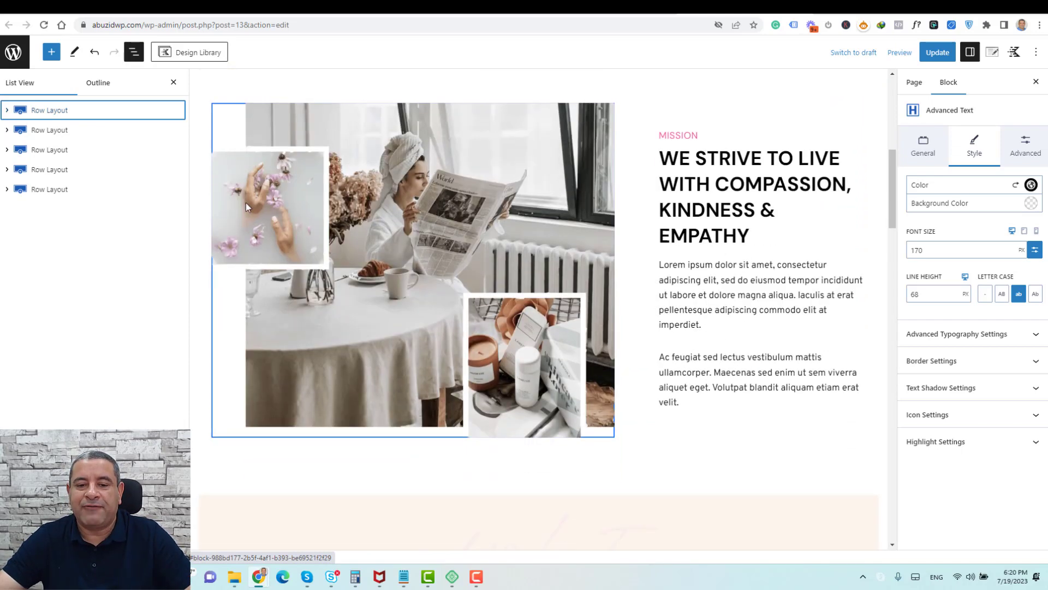
click(71, 131)
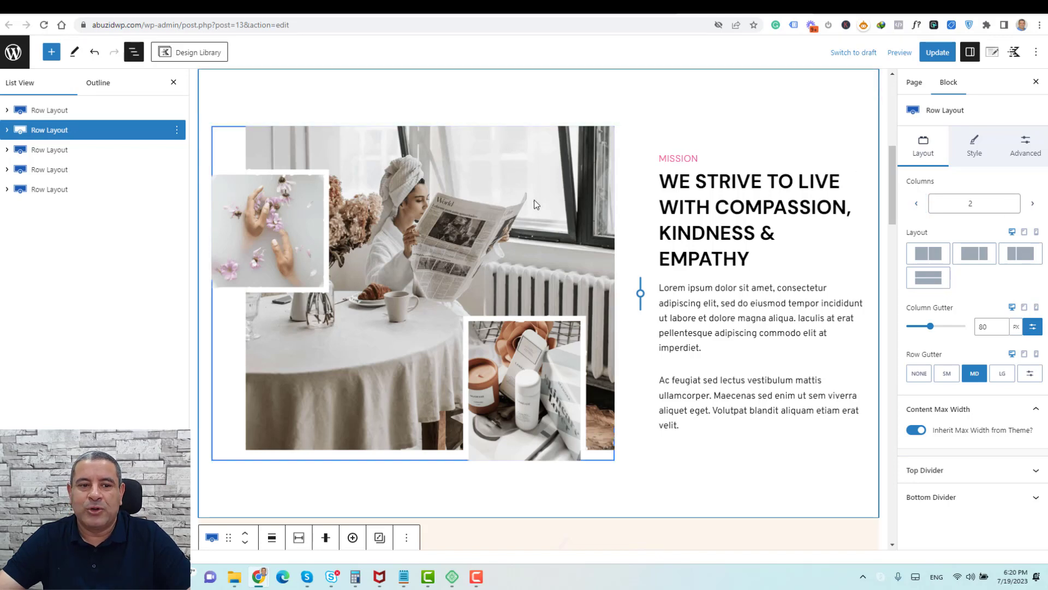
Expand the second row layout and examine the general, style and advanced settings of its first section.
click(7, 130)
click(45, 155)
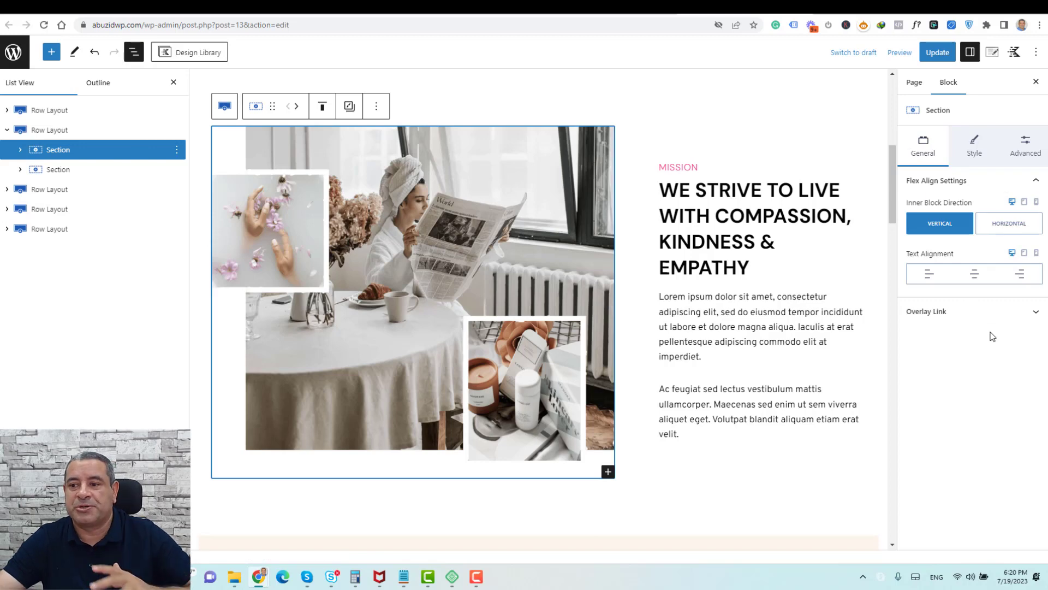
click(975, 146)
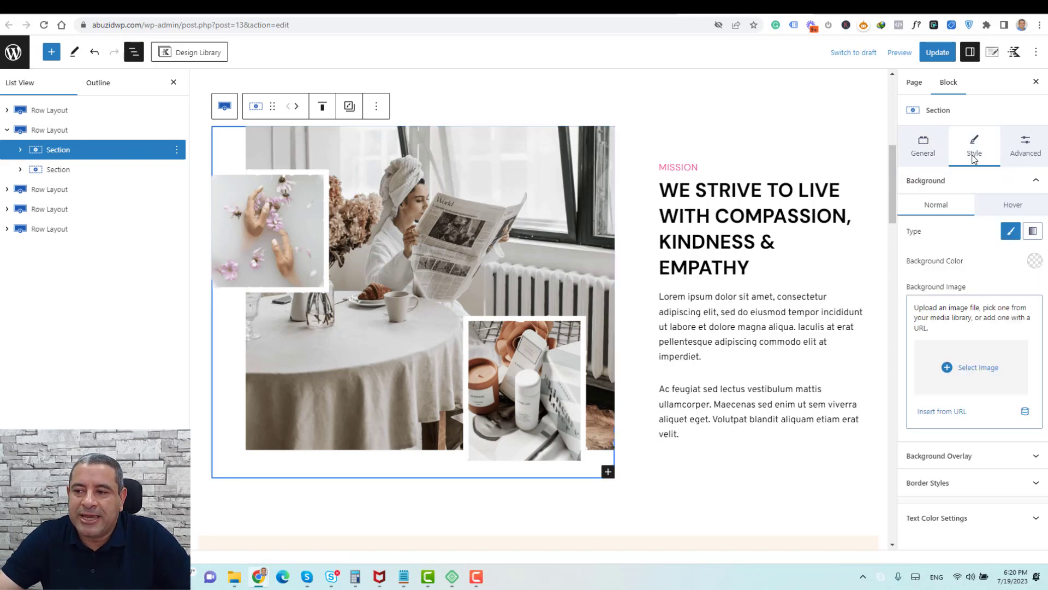
click(1028, 153)
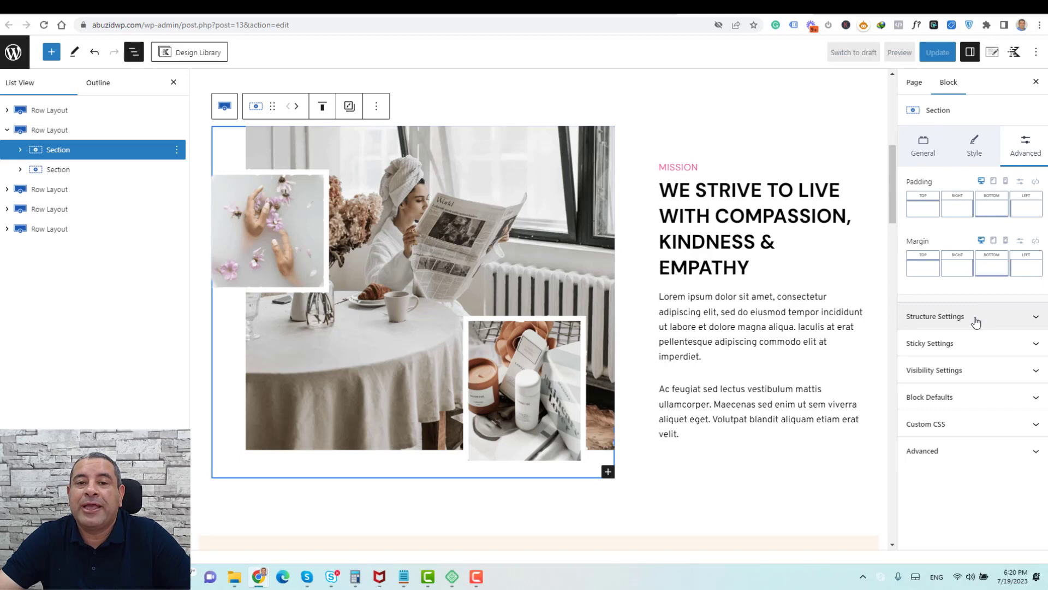
click(924, 153)
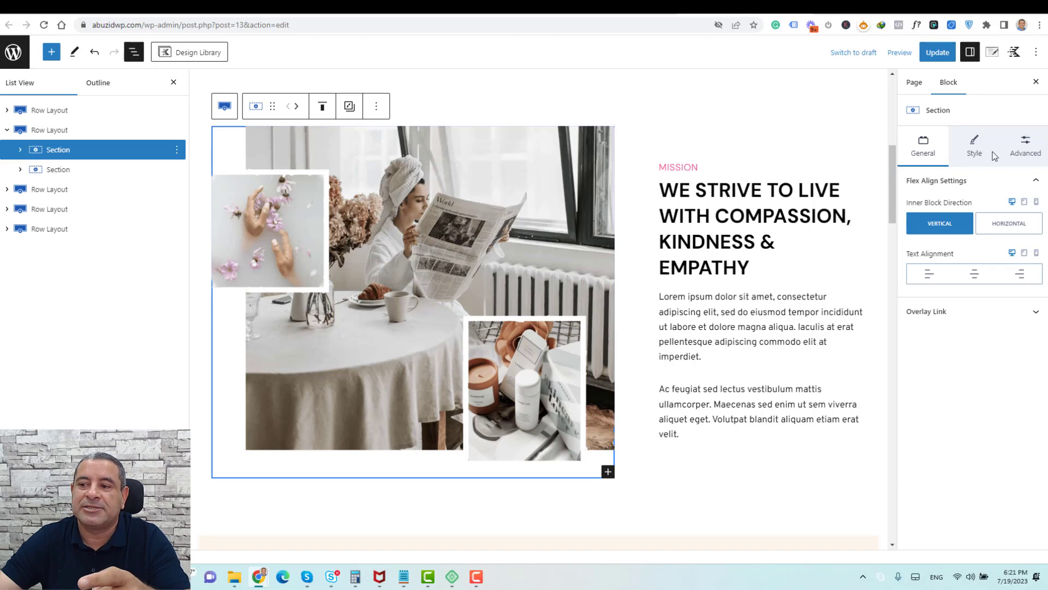
click(974, 145)
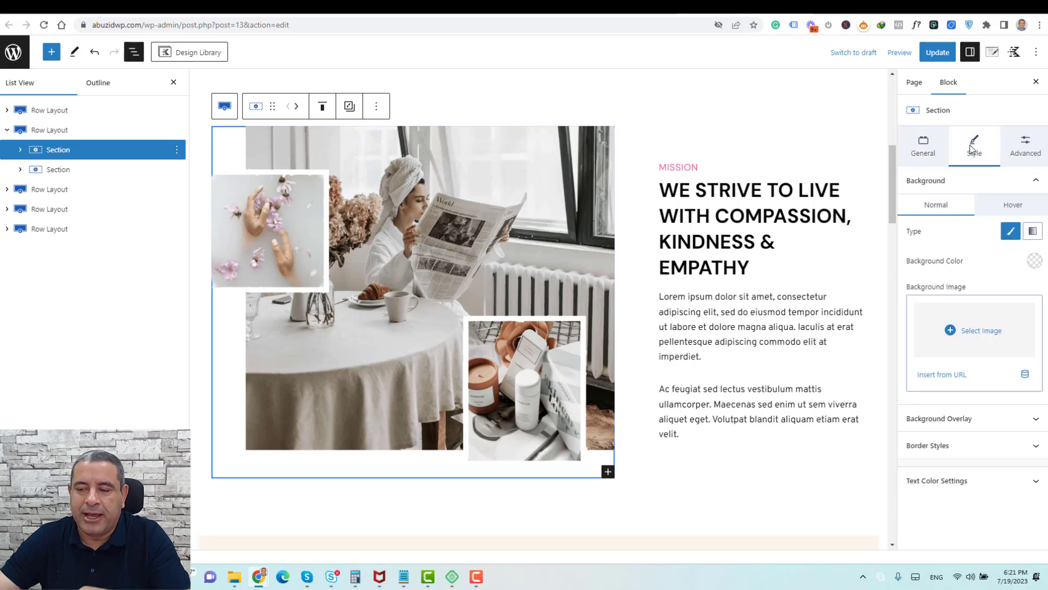
click(925, 153)
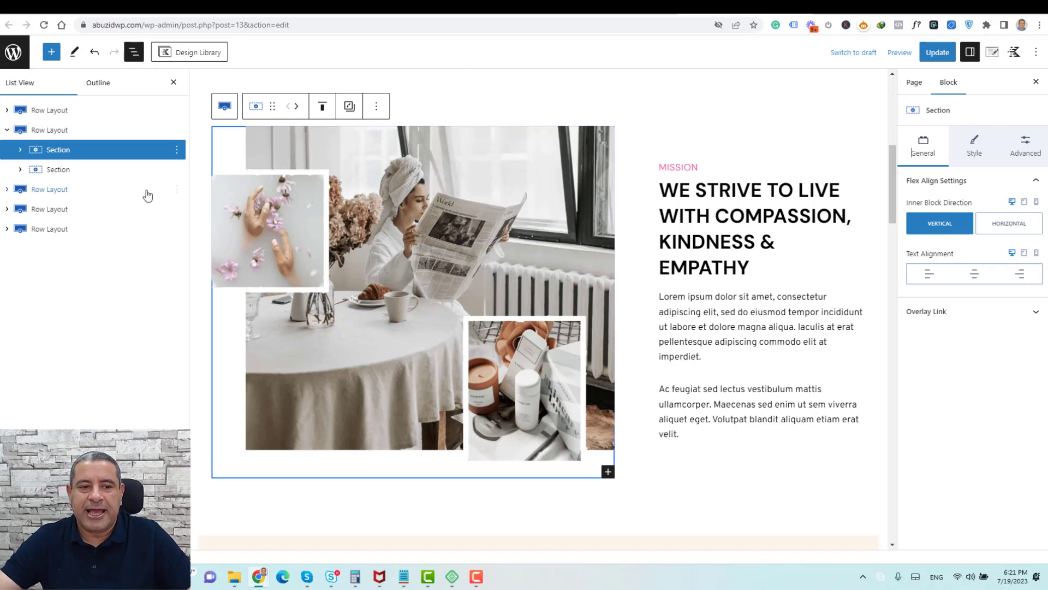
Select the Advanced Image block inside the first section and set its maximum image width to 712.
click(21, 149)
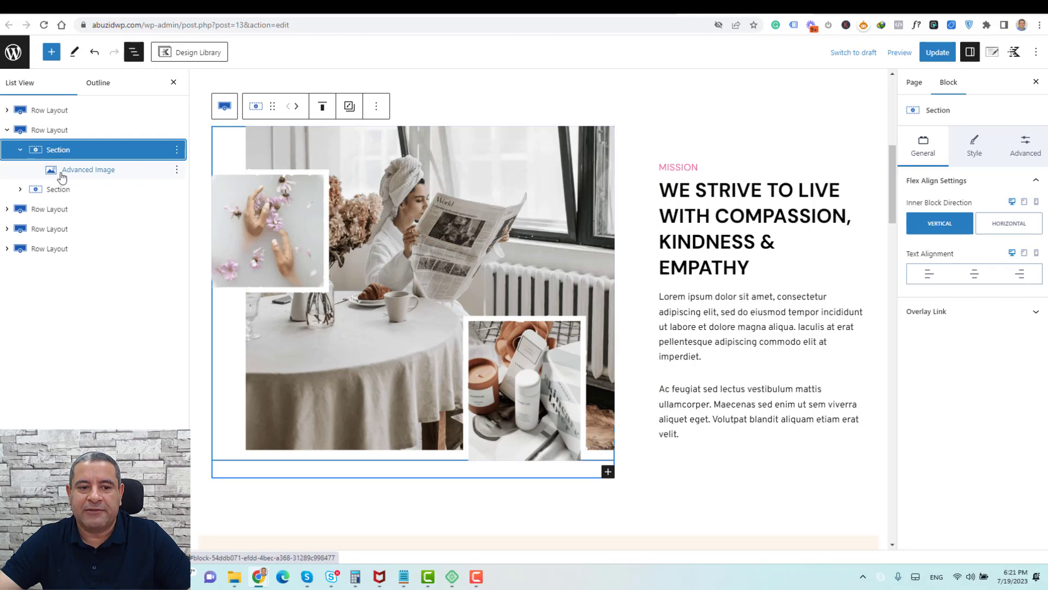
click(62, 174)
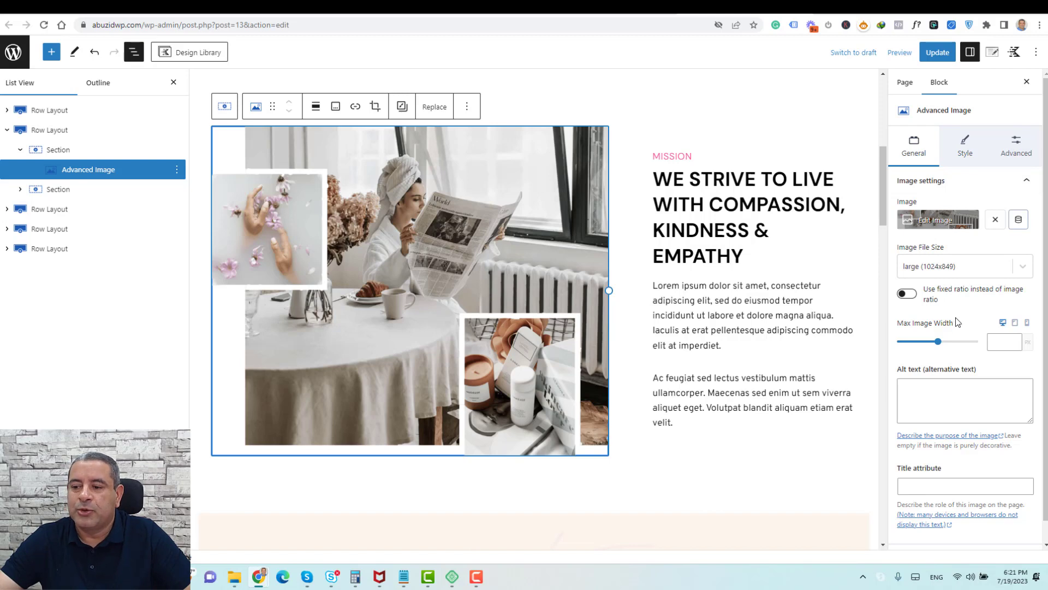
drag(941, 343, 949, 343)
click(1008, 343)
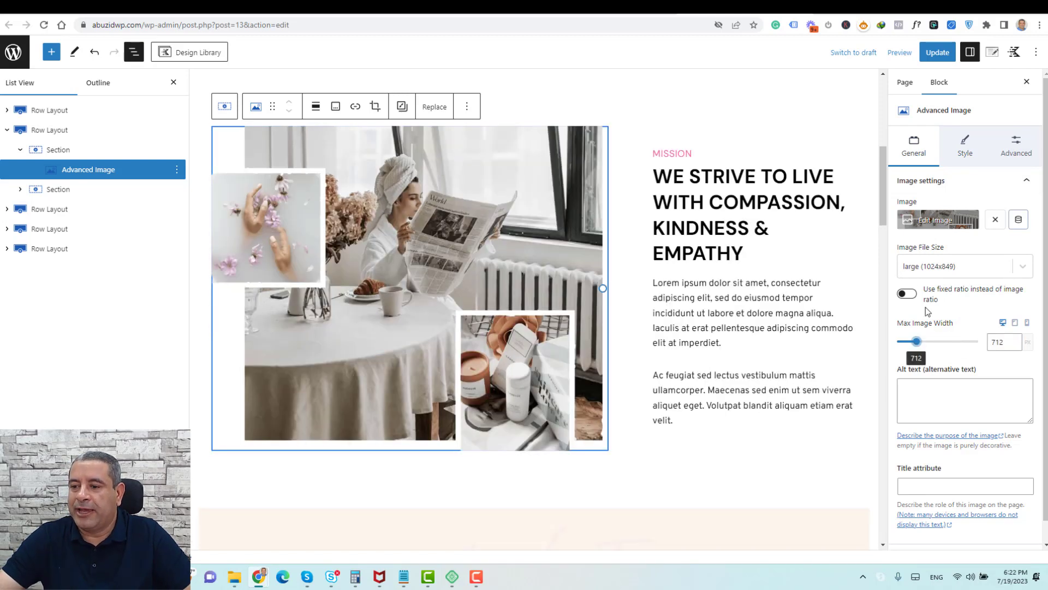
scroll(945, 374, down, 1)
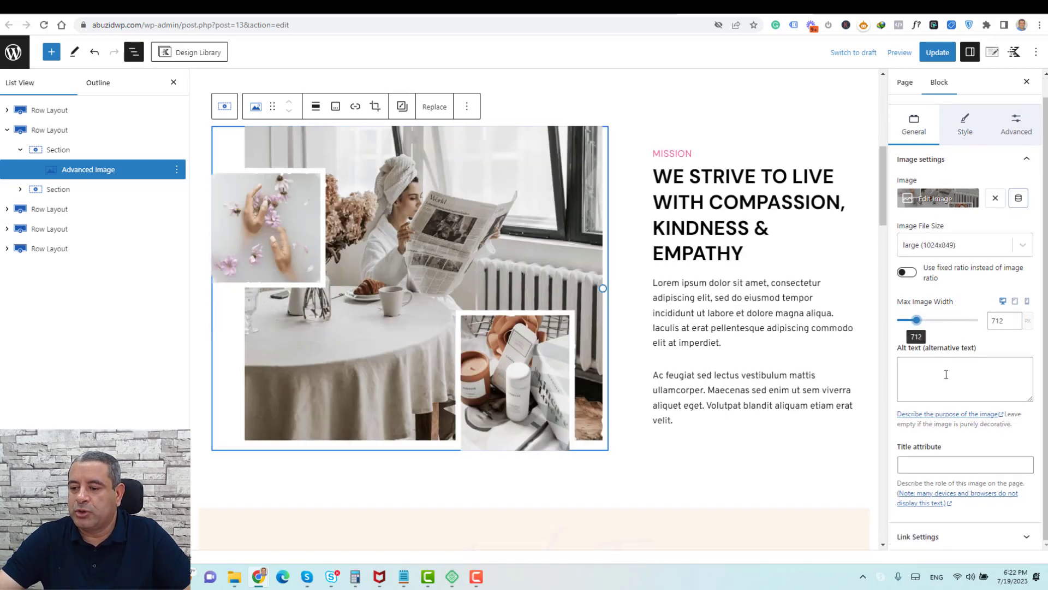
scroll(956, 300, up, 1)
Set the collage image's border radius to 250 px for both the top and right corners.
click(972, 150)
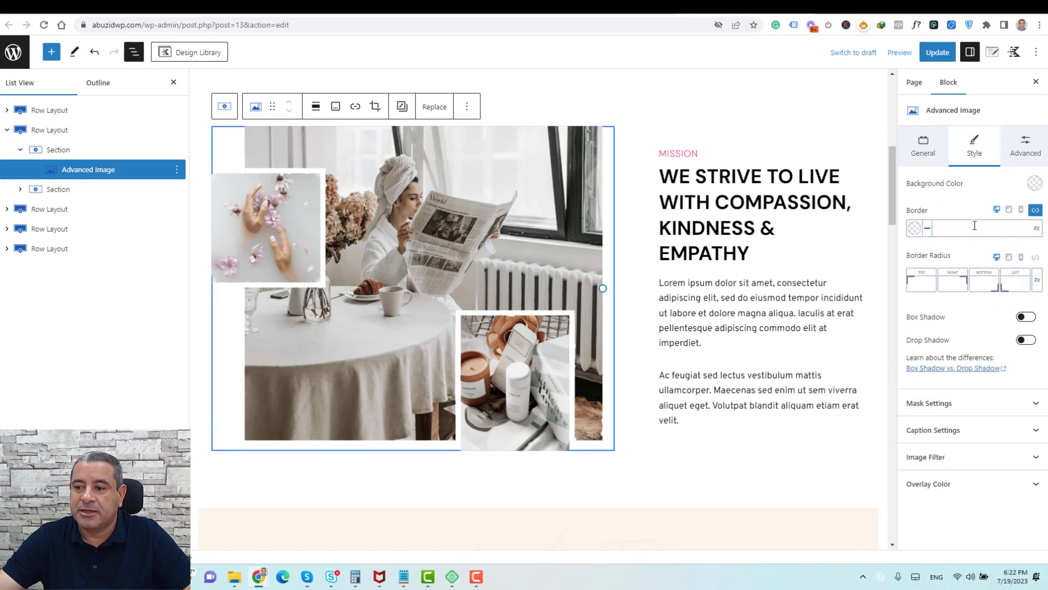
click(920, 286)
text(250)
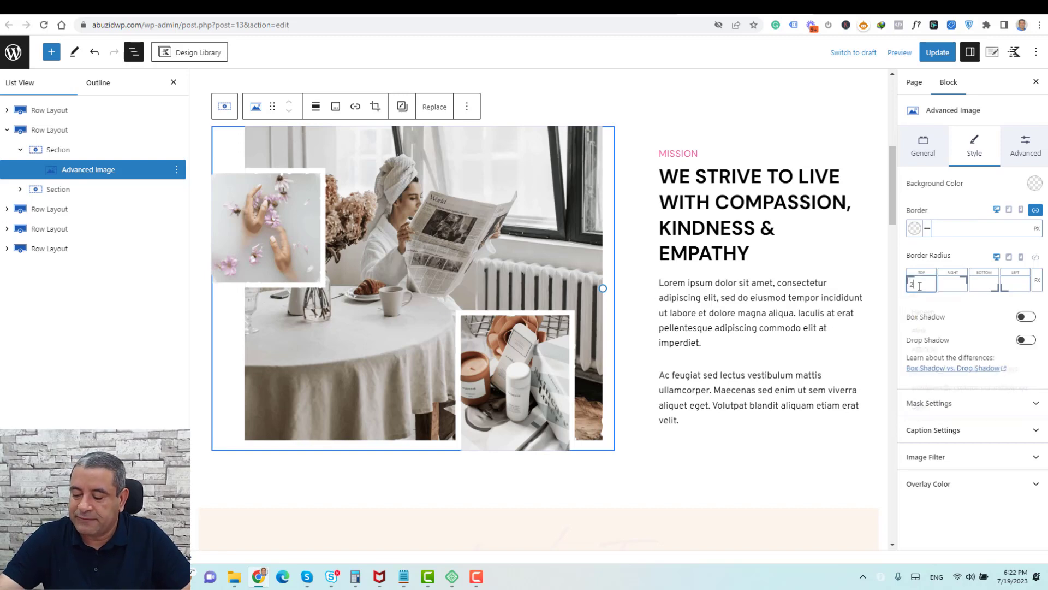
click(956, 283)
text(250)
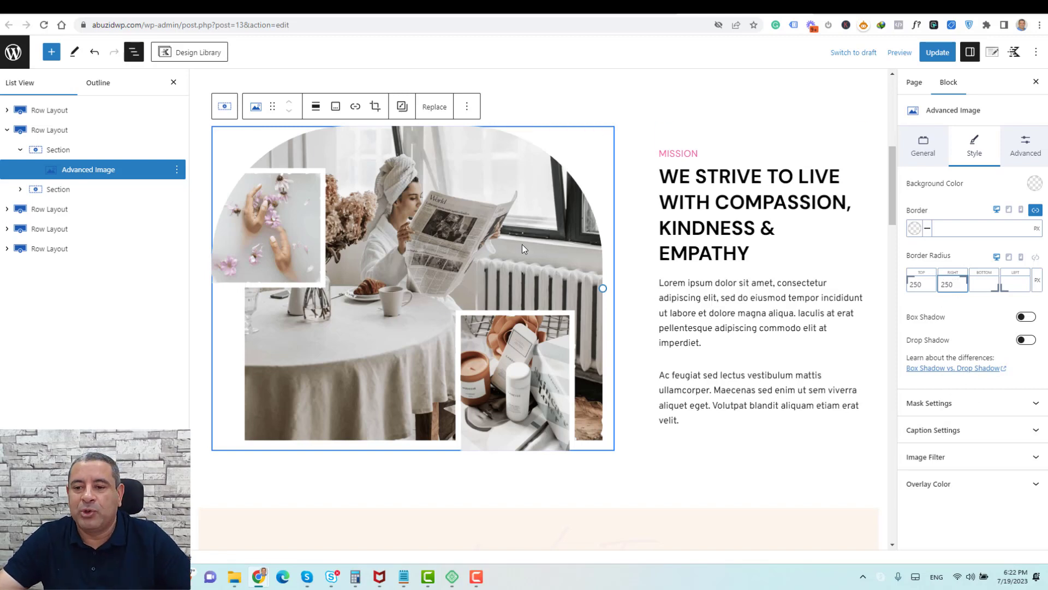
Replace the heading text under Mission with "ADD A TEXT HERE" and collapse the second row layout in the block list.
click(695, 184)
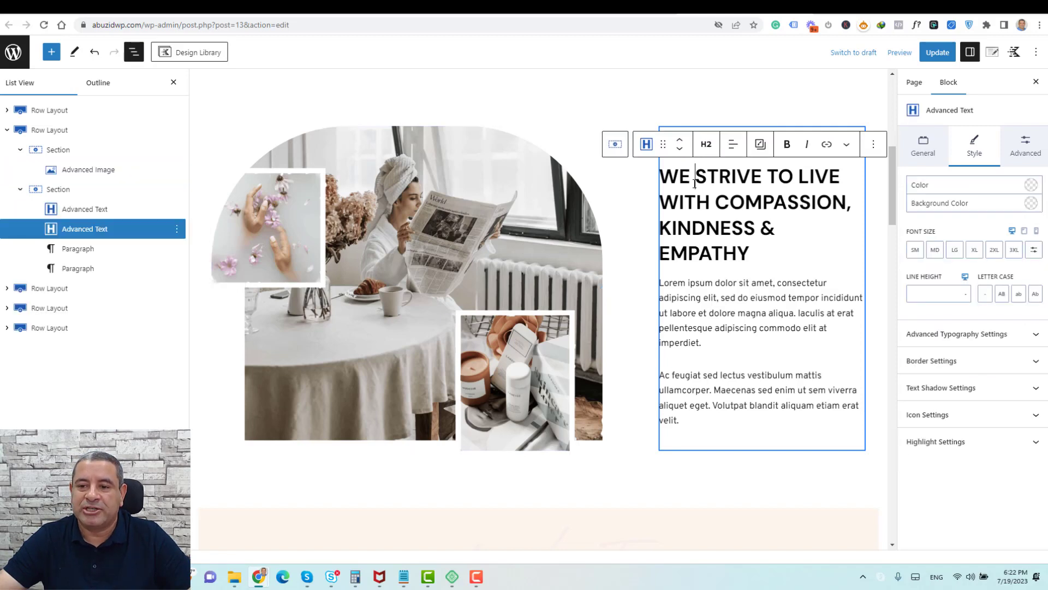
triple_click(724, 201)
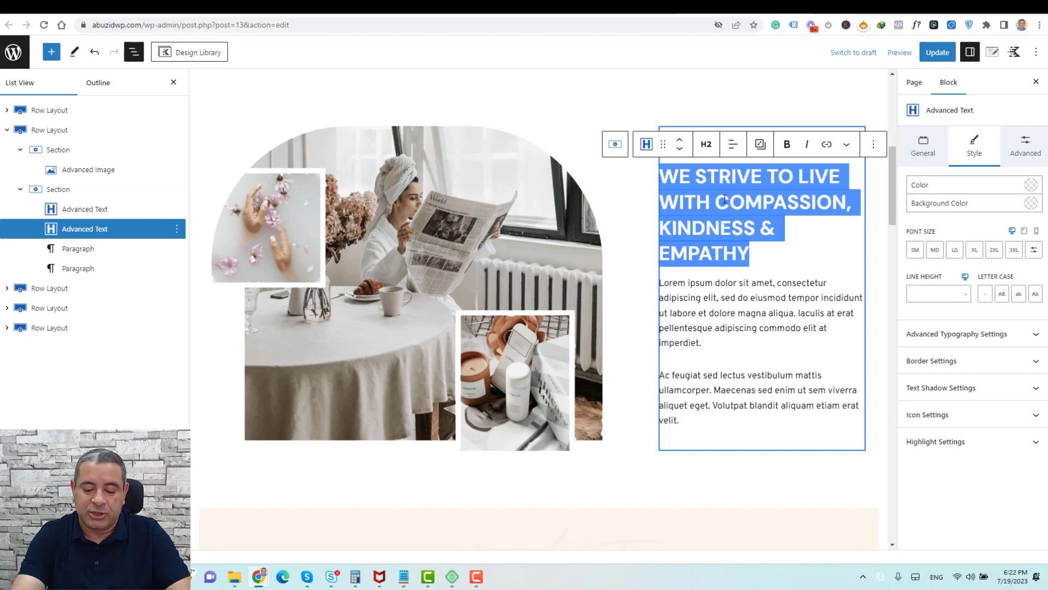
text(ADD A TEST)
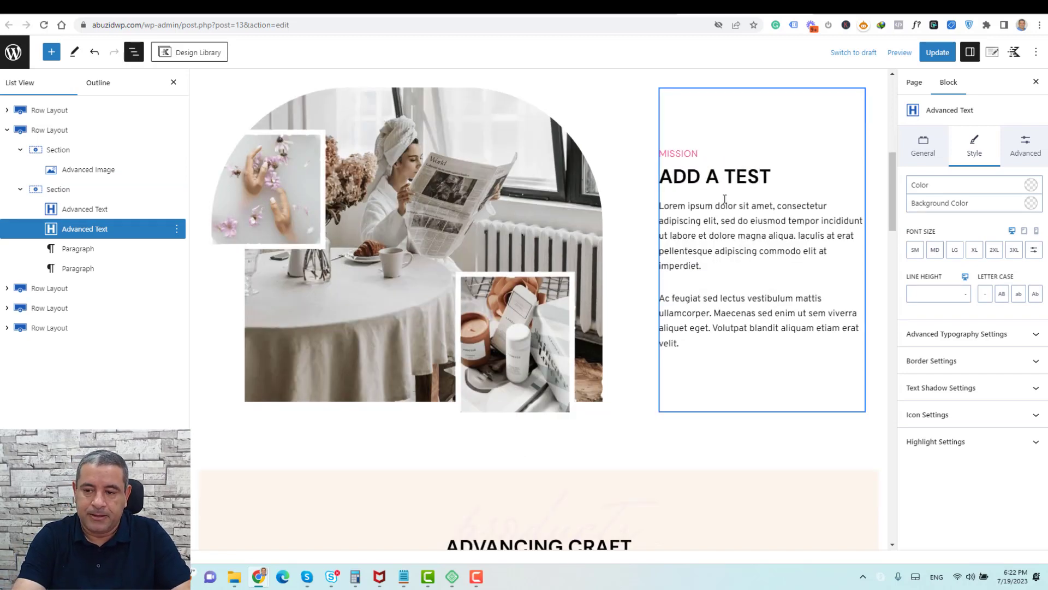
key(BackSpace)
text(X)
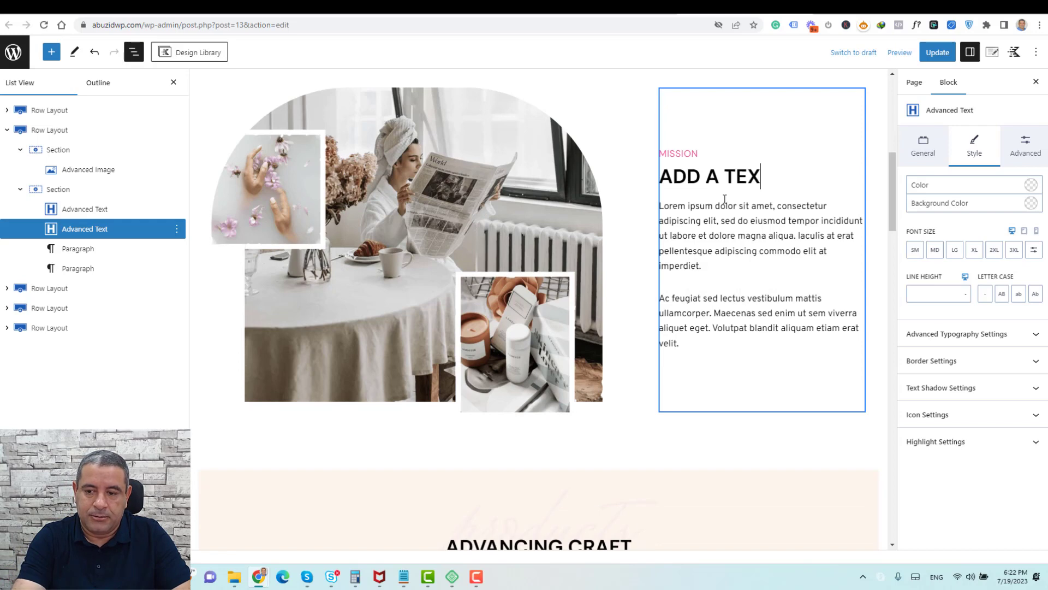
text(T HERE)
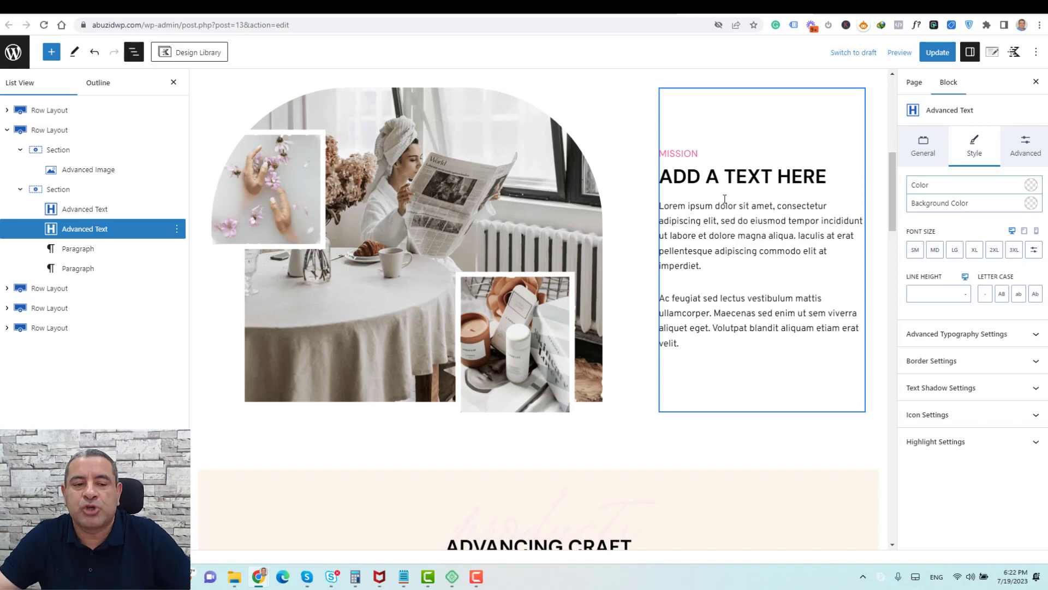
click(7, 131)
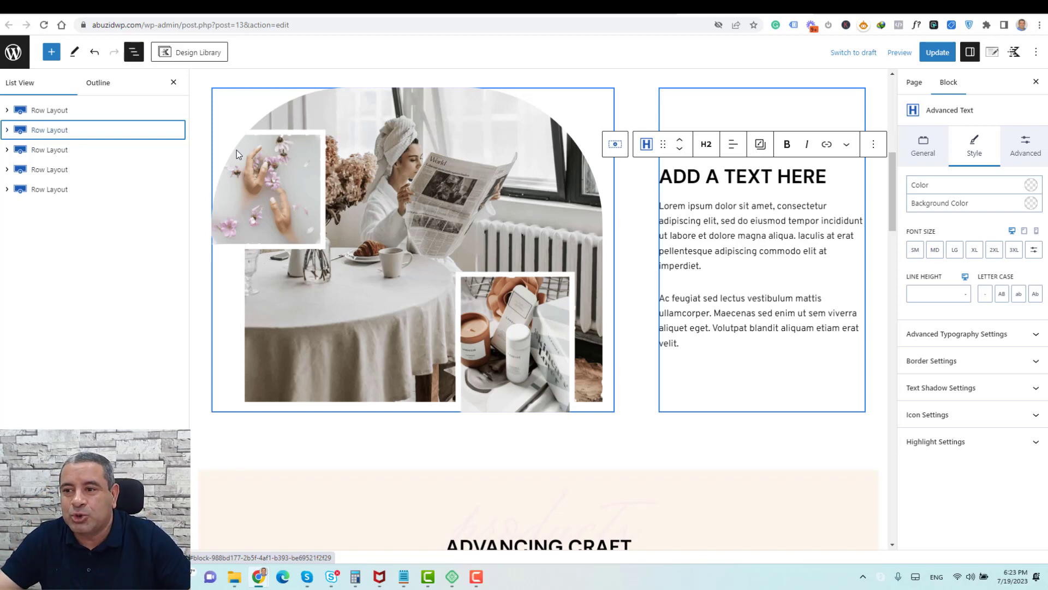
Show the Kadence page settings and examine the transparent header, title, layout, content style, padding, featured image, header and footer options.
click(991, 52)
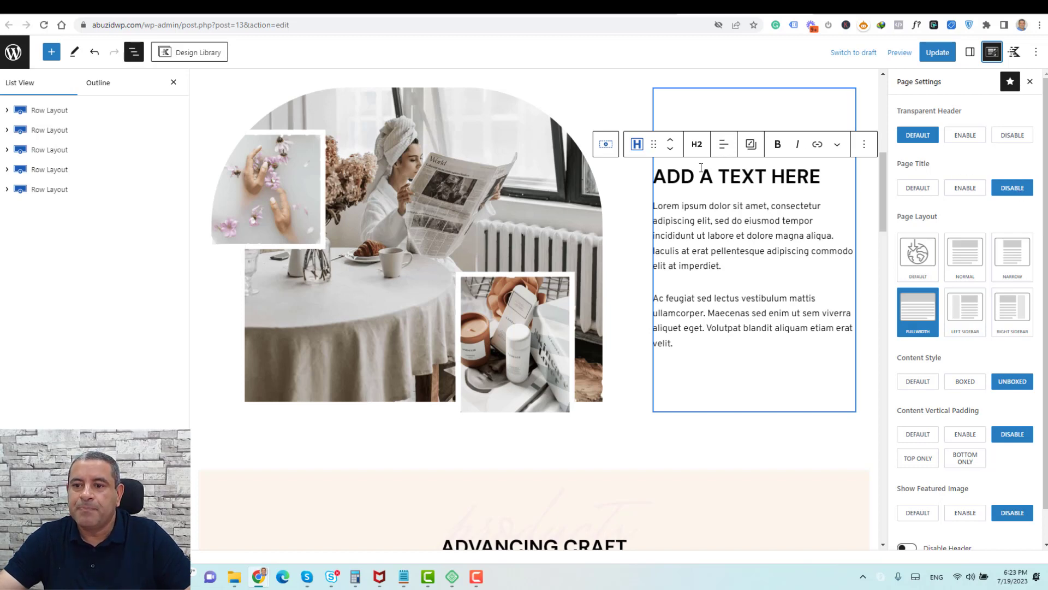
scroll(702, 171, up, 8)
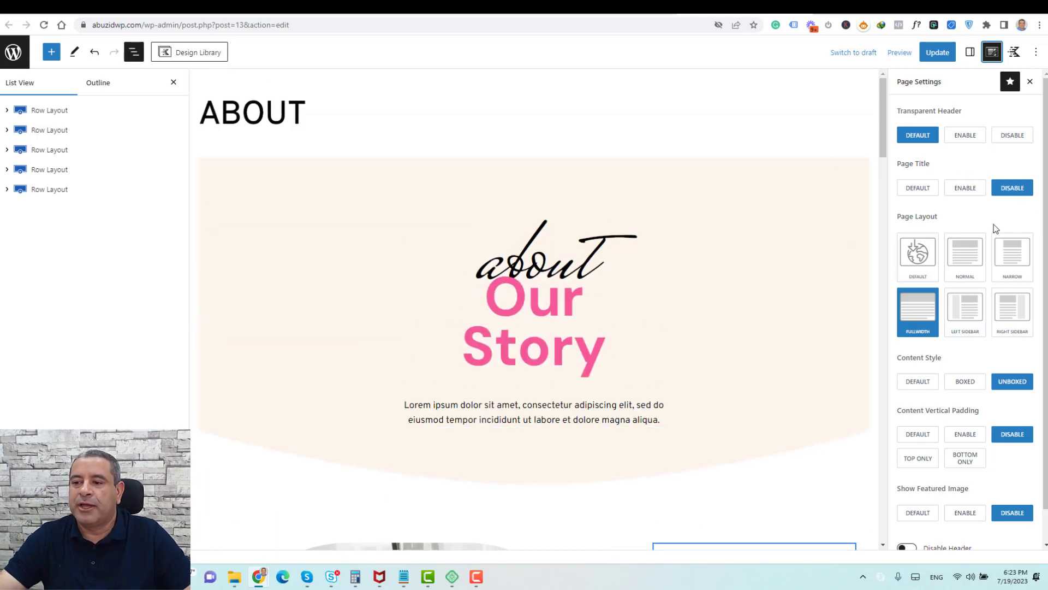
scroll(971, 291, down, 1)
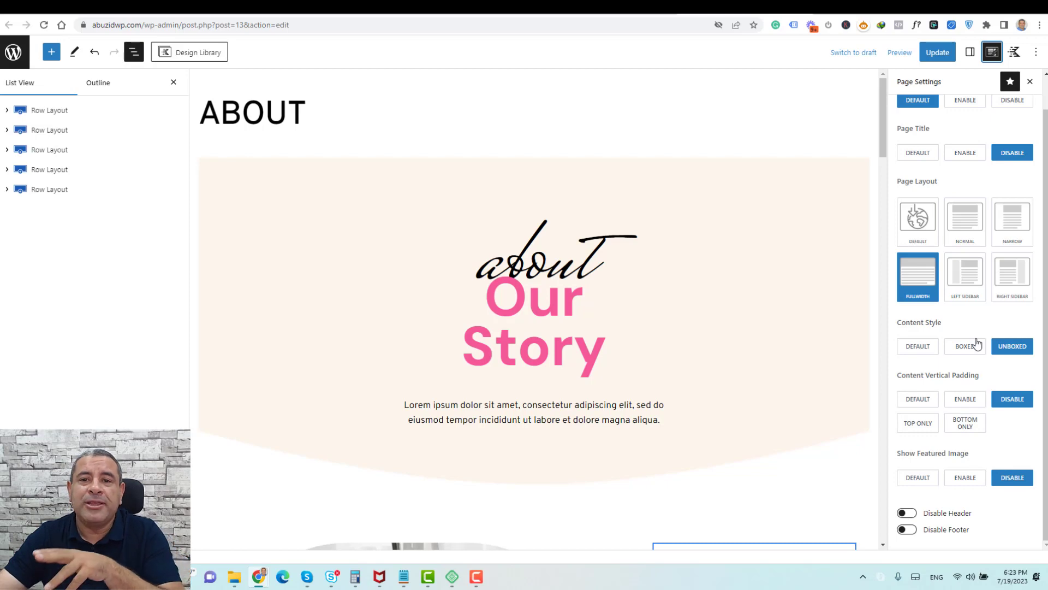
scroll(976, 343, up, 1)
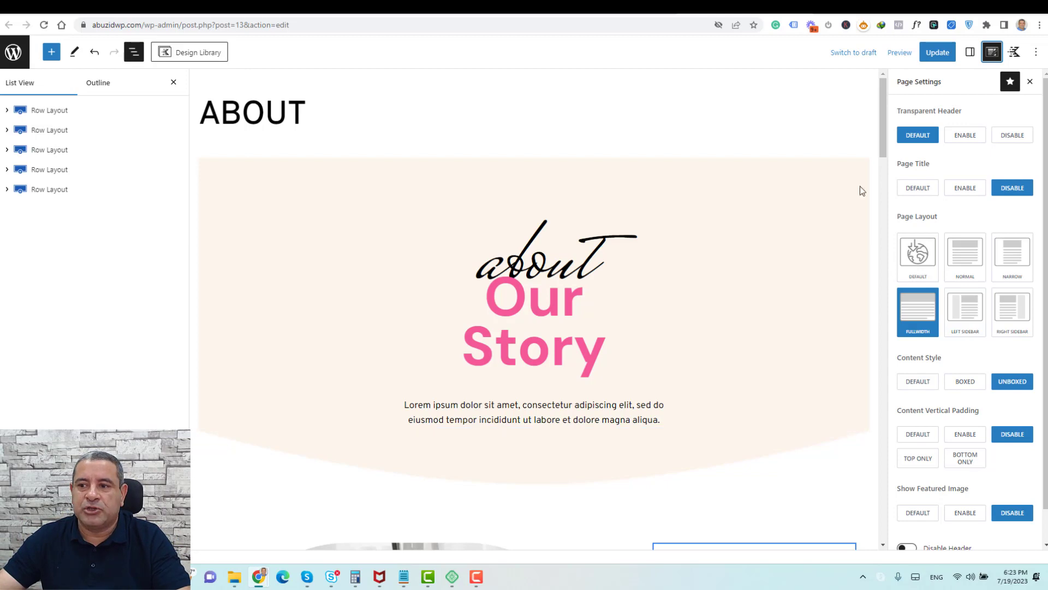
Update the About page and view the published version, checking the rounded image and the edited Mission heading.
click(937, 59)
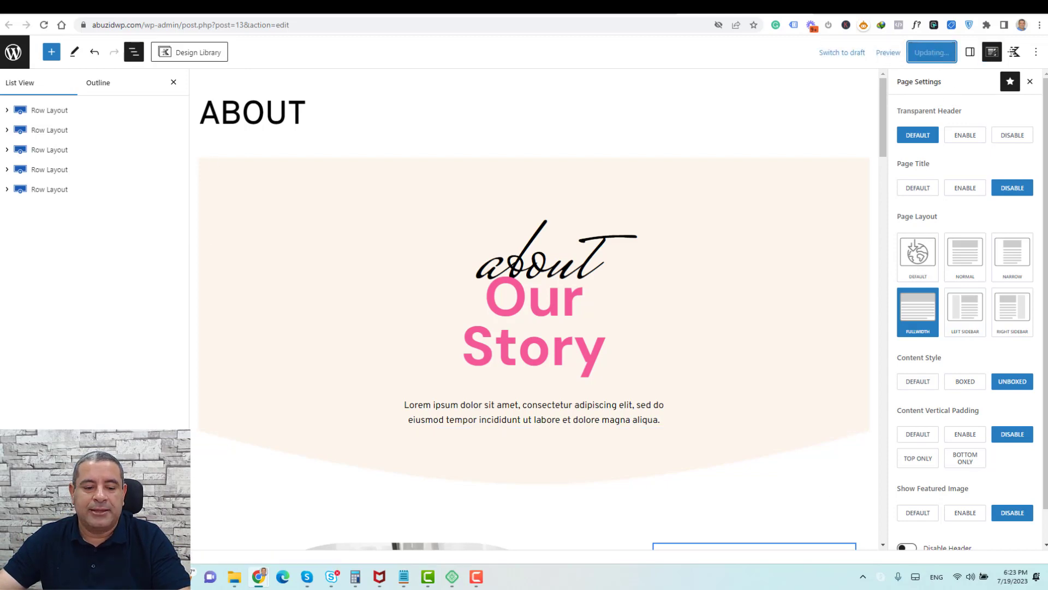
click(156, 373)
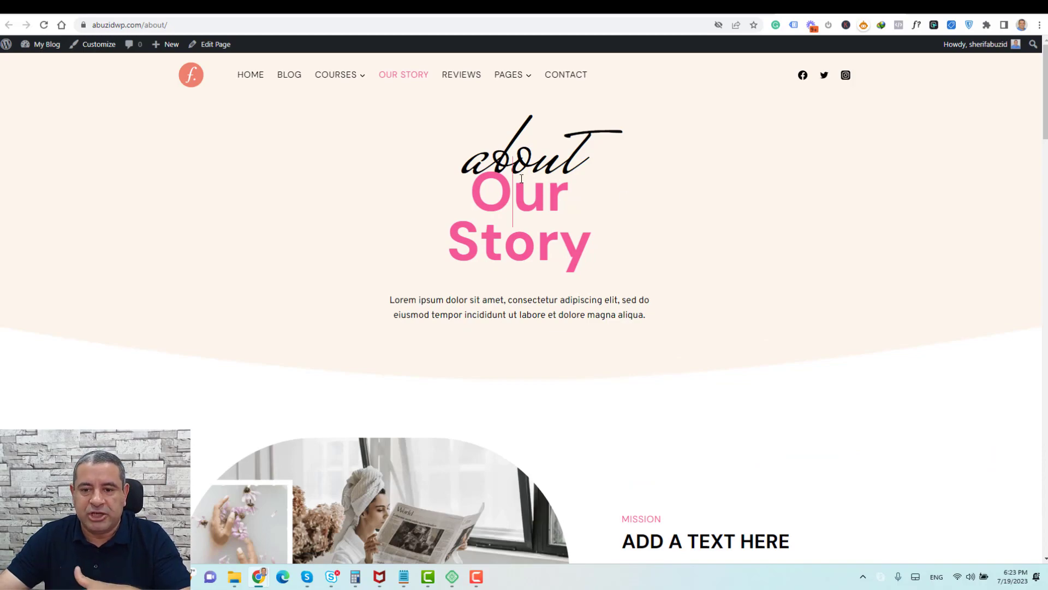
scroll(676, 247, down, 14)
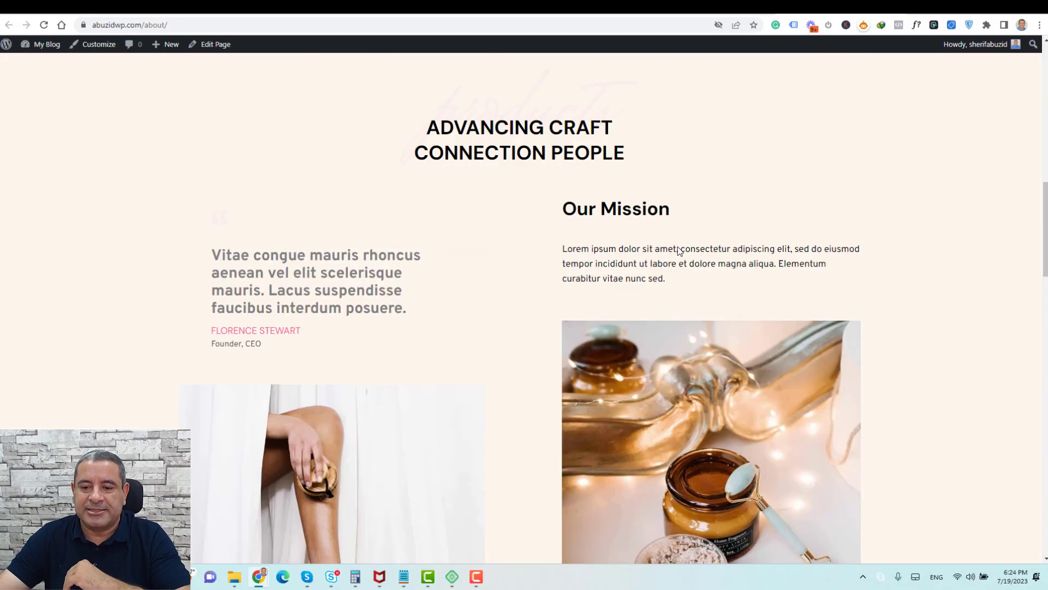
scroll(677, 247, up, 3)
scroll(680, 251, up, 7)
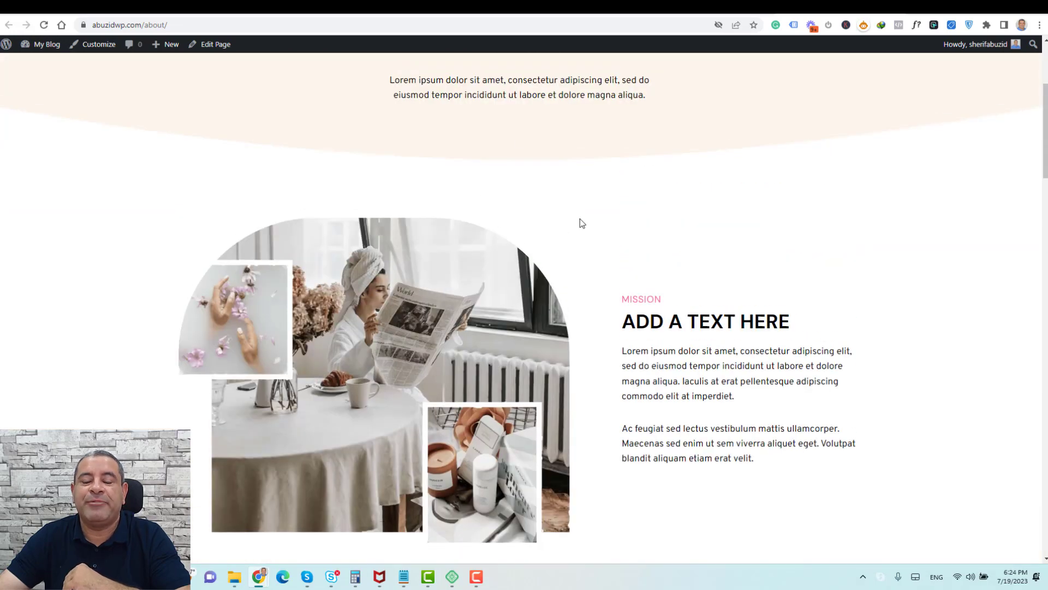
scroll(616, 234, up, 4)
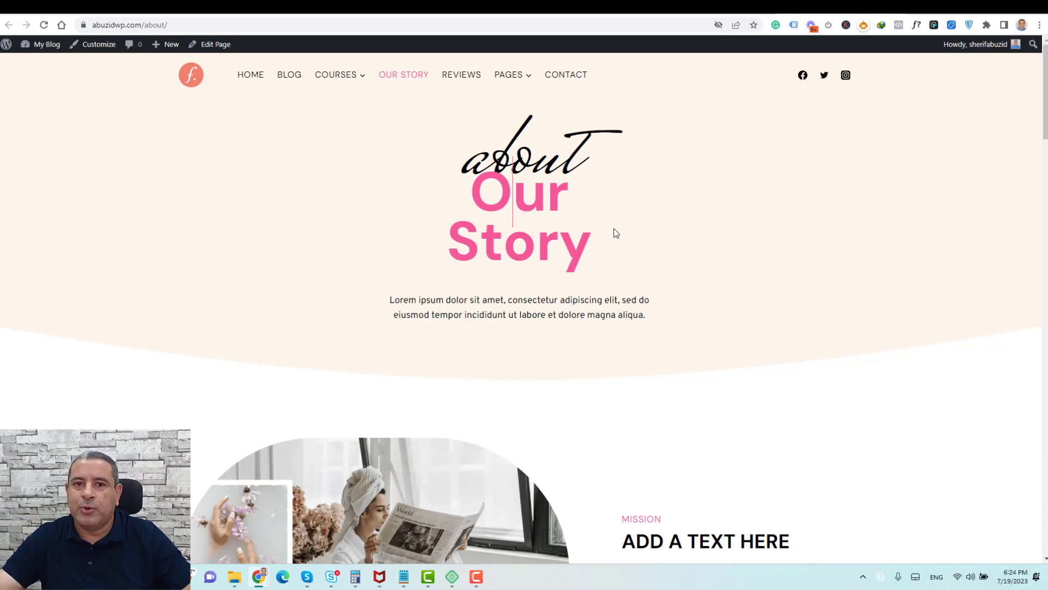
Go to the WordPress dashboard and create a new page titled "NEW PAGE" in a separate browser tab.
click(42, 63)
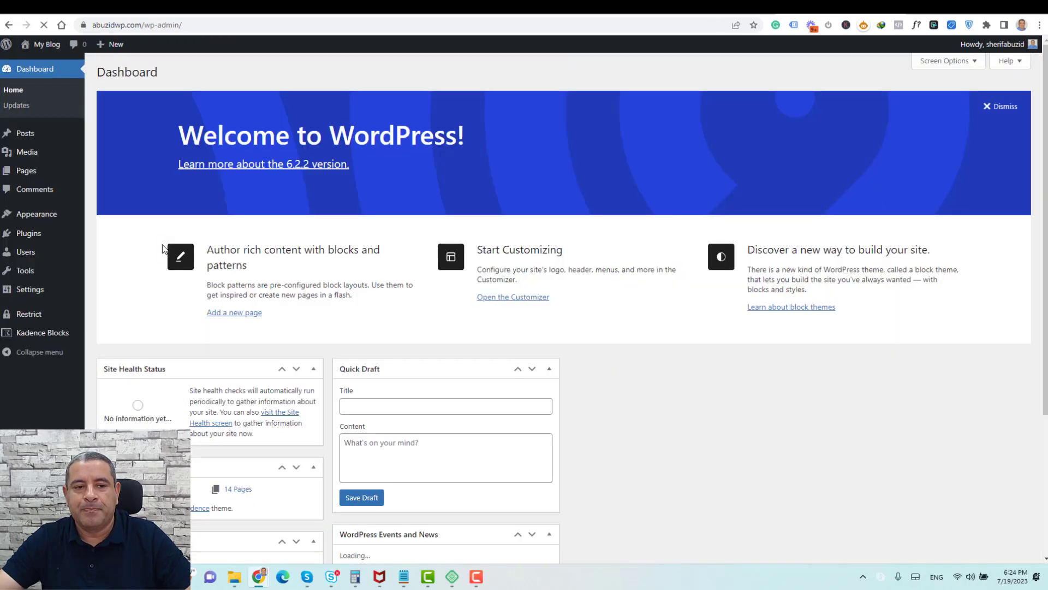
mouse_move(47, 175)
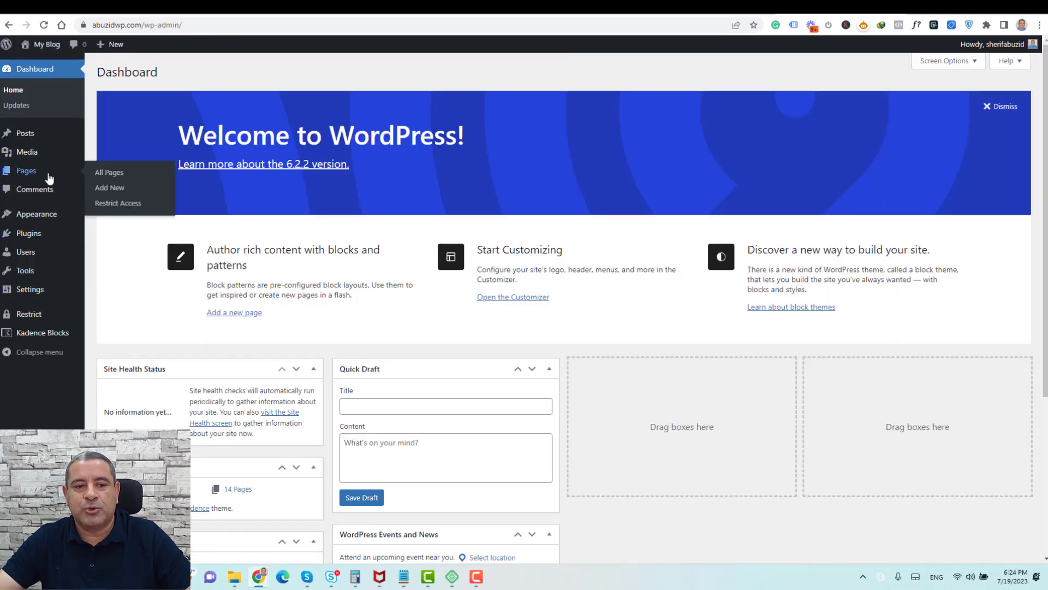
right_click(96, 189)
click(125, 195)
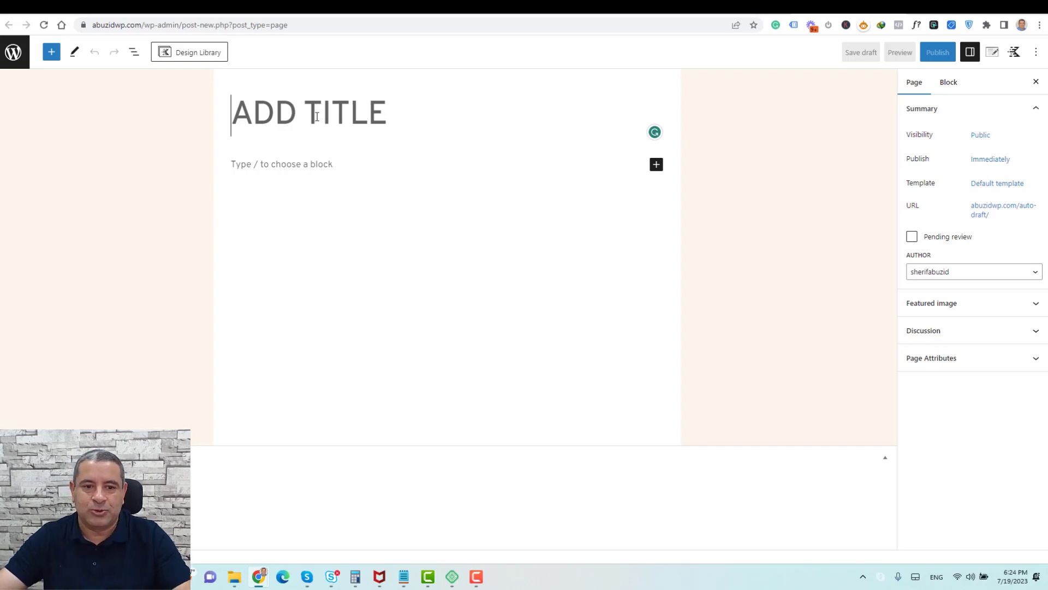
text(NEW PAGE)
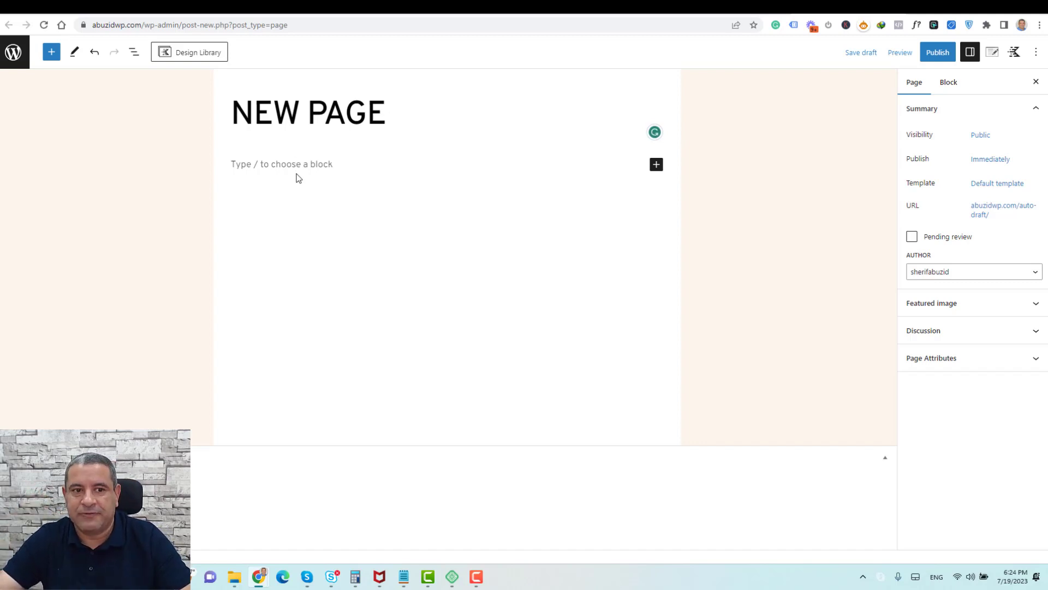
Open the Kadence Design Library and browse its ready-made patterns, including the free and Pro hero designs.
click(181, 60)
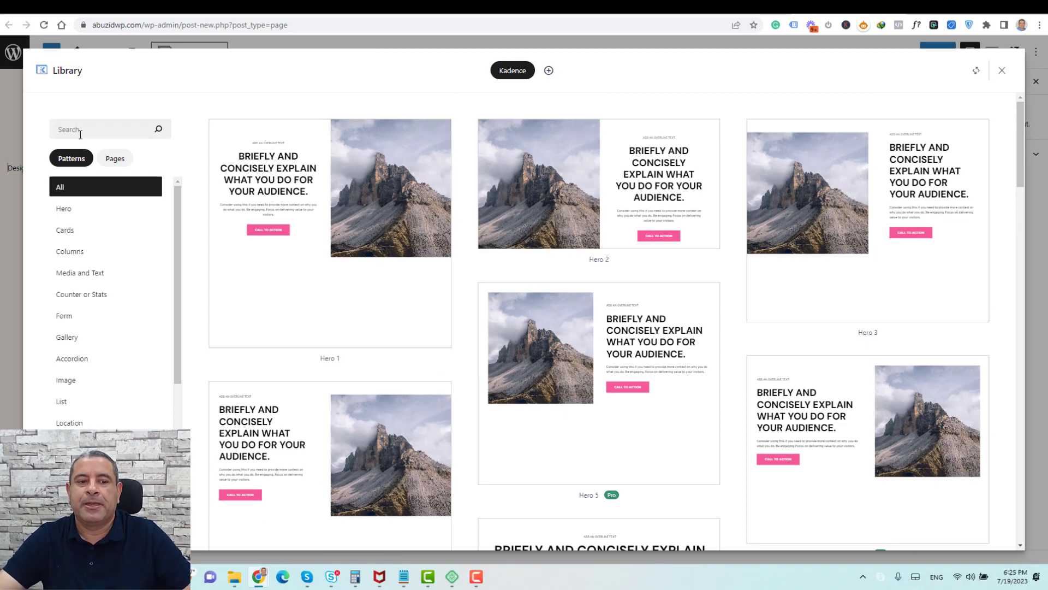
scroll(469, 203, down, 4)
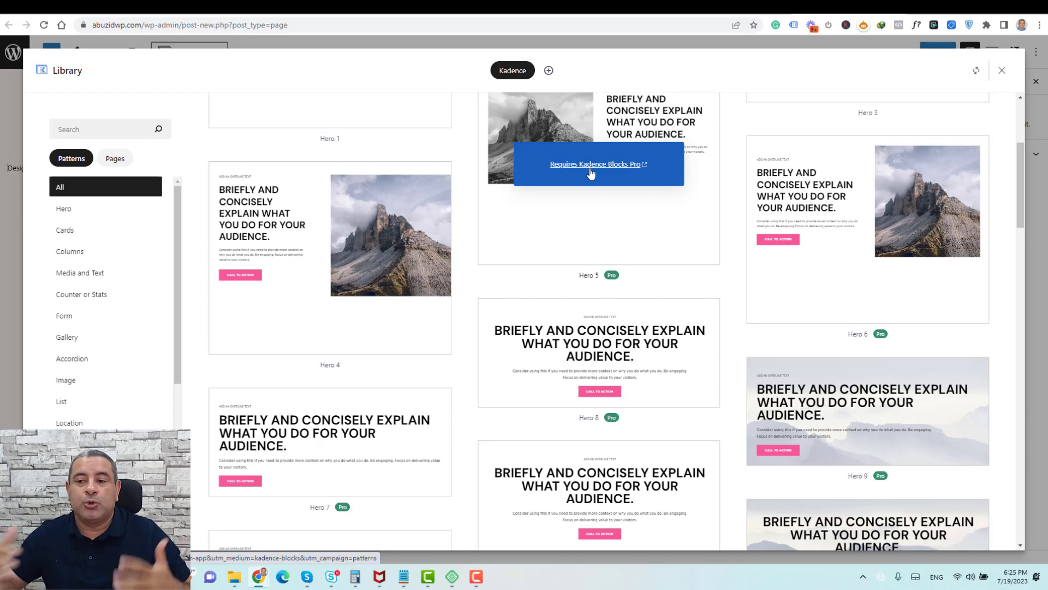
scroll(732, 253, down, 1)
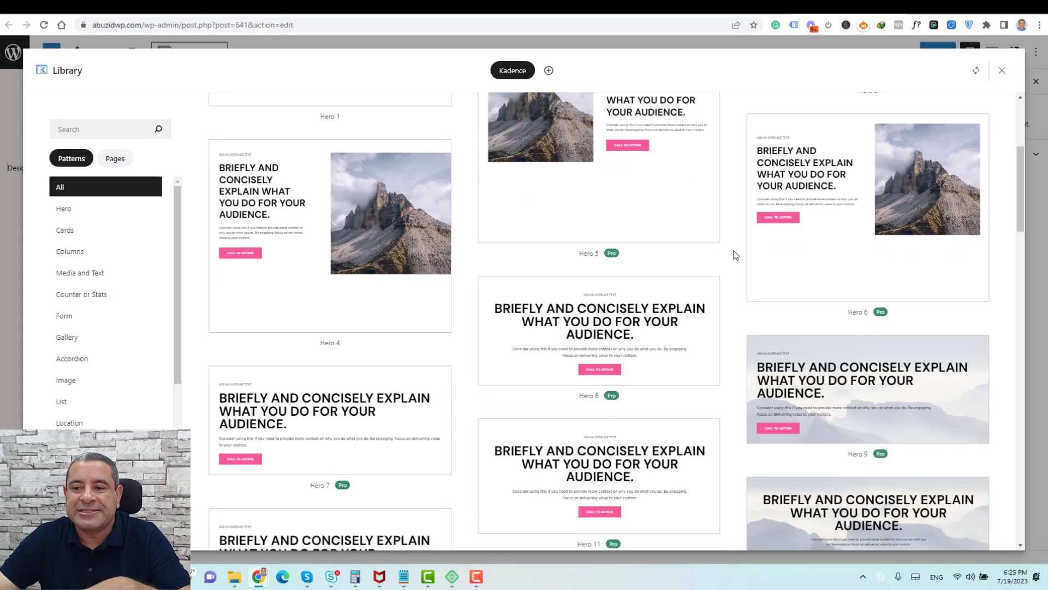
scroll(736, 255, down, 5)
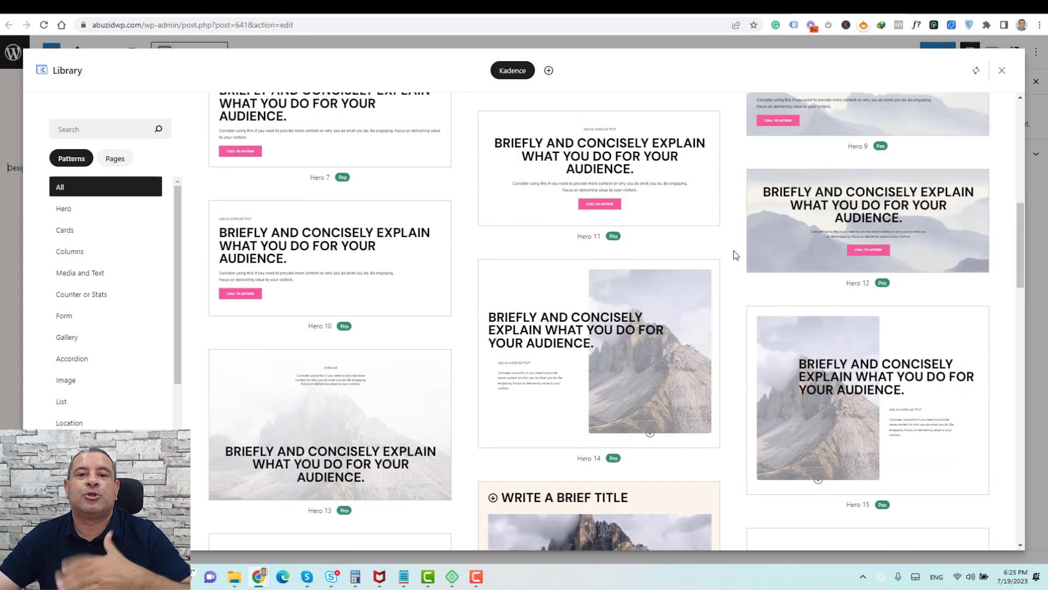
scroll(736, 255, up, 6)
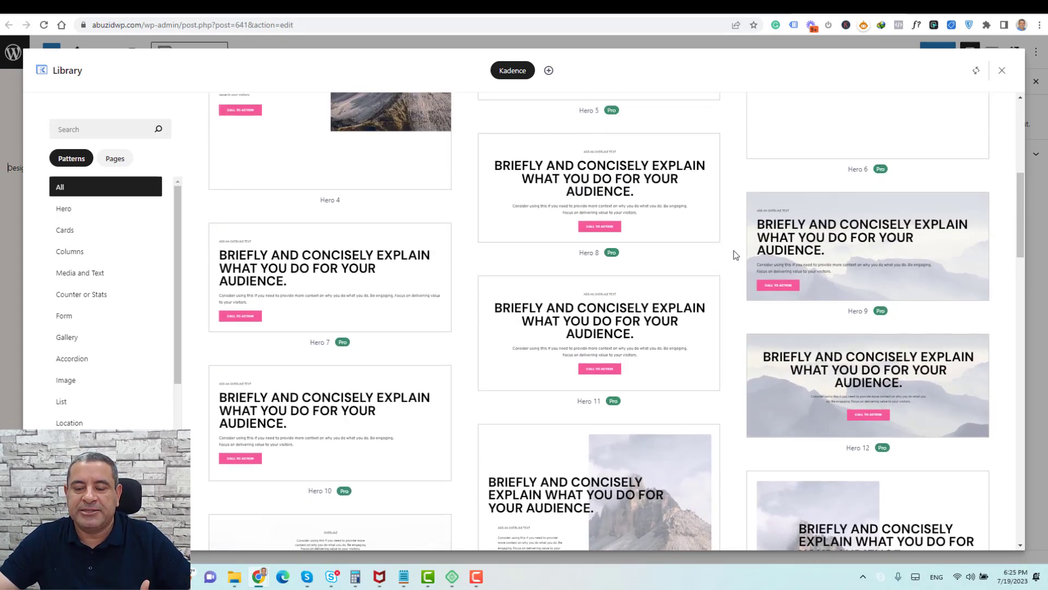
scroll(736, 255, up, 4)
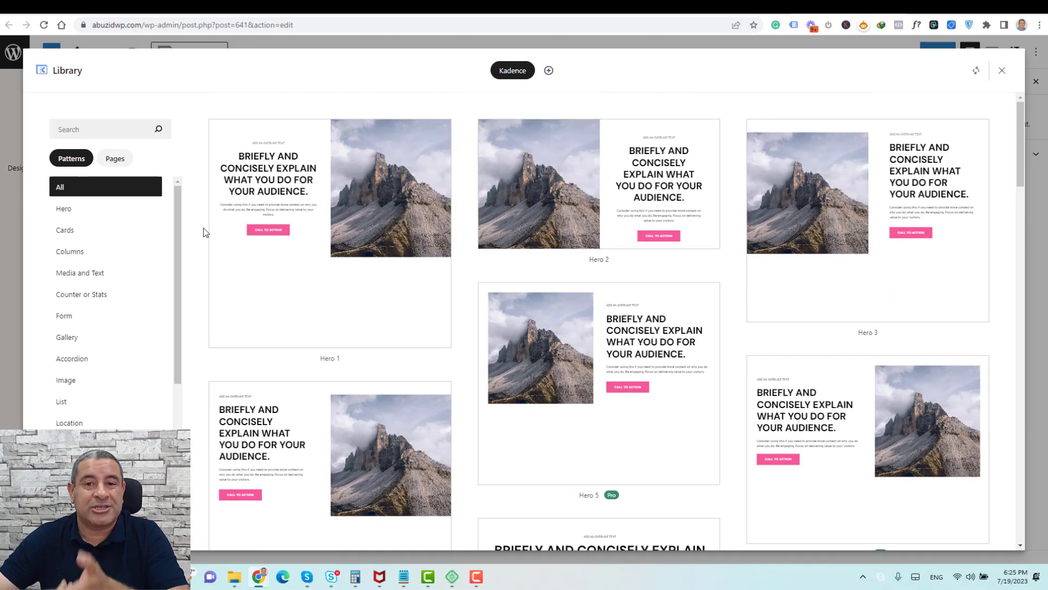
scroll(201, 212, down, 6)
scroll(200, 213, up, 5)
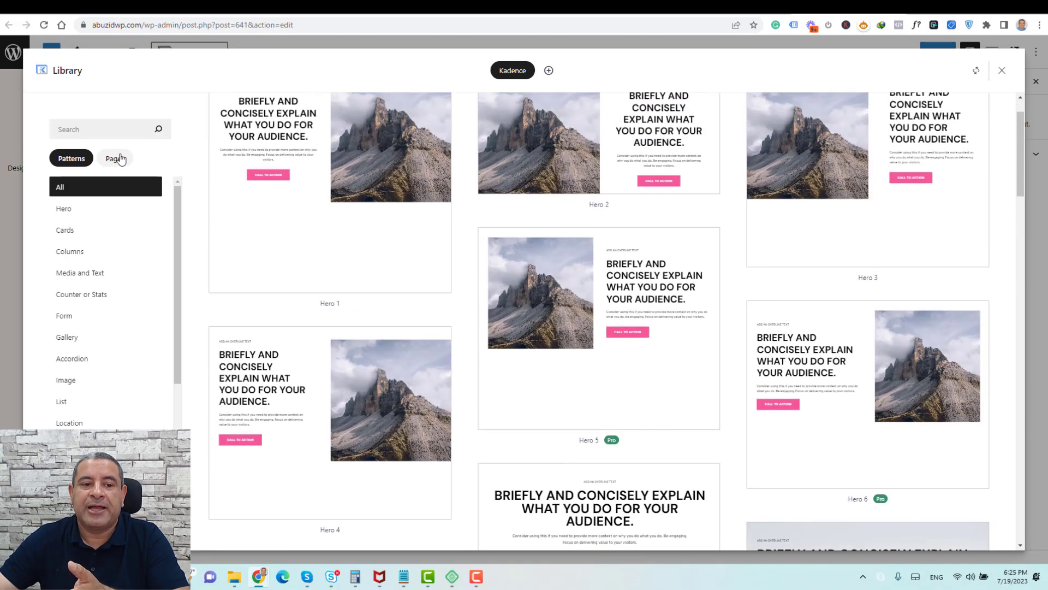
Switch the Design Library to full-page templates and look through the contact, pricing, home and services designs.
click(117, 159)
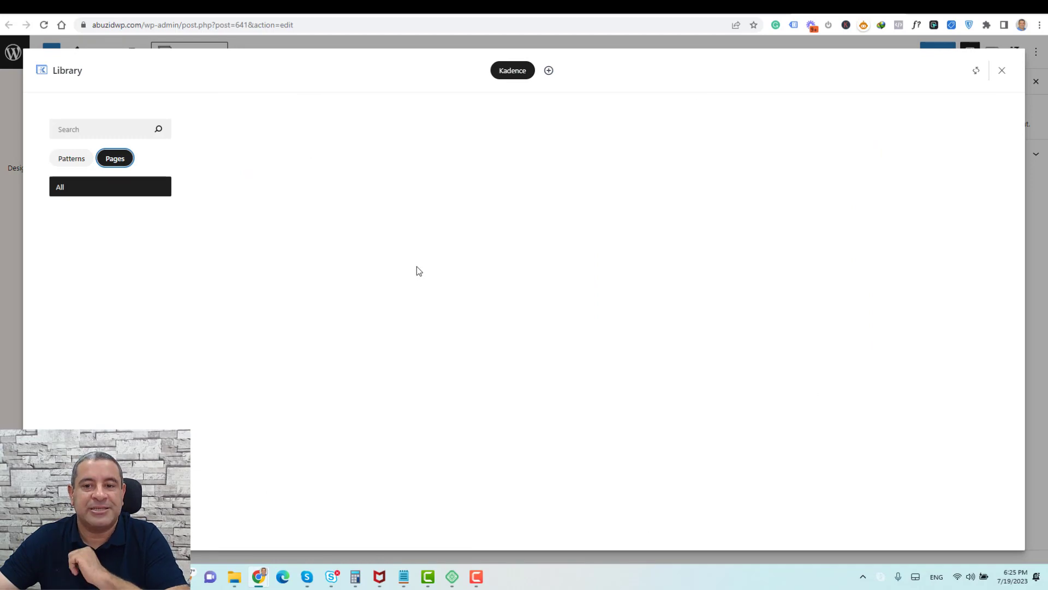
scroll(473, 197, down, 2)
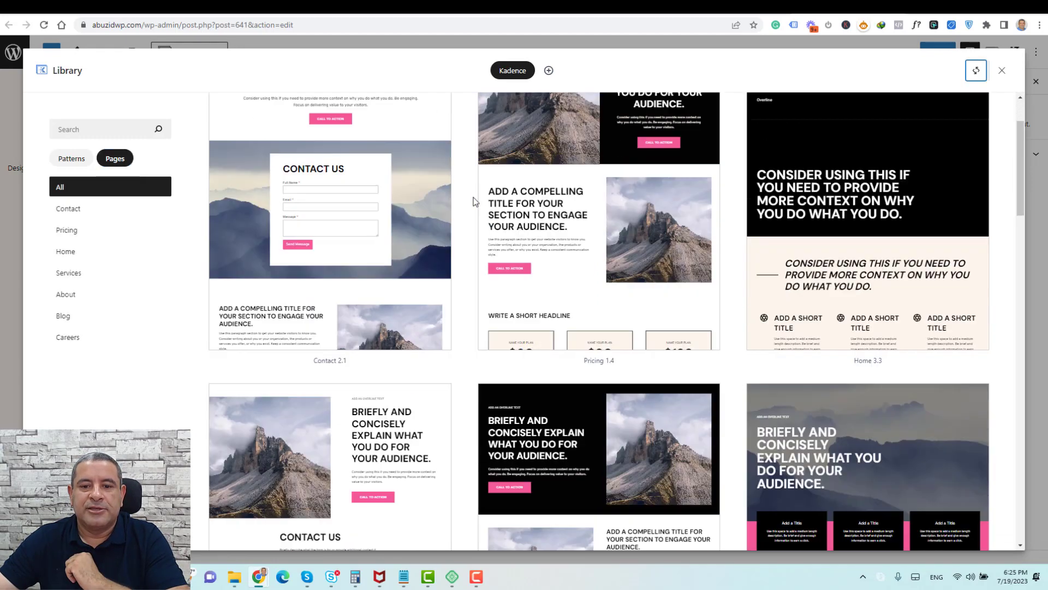
scroll(473, 201, down, 4)
scroll(473, 202, down, 4)
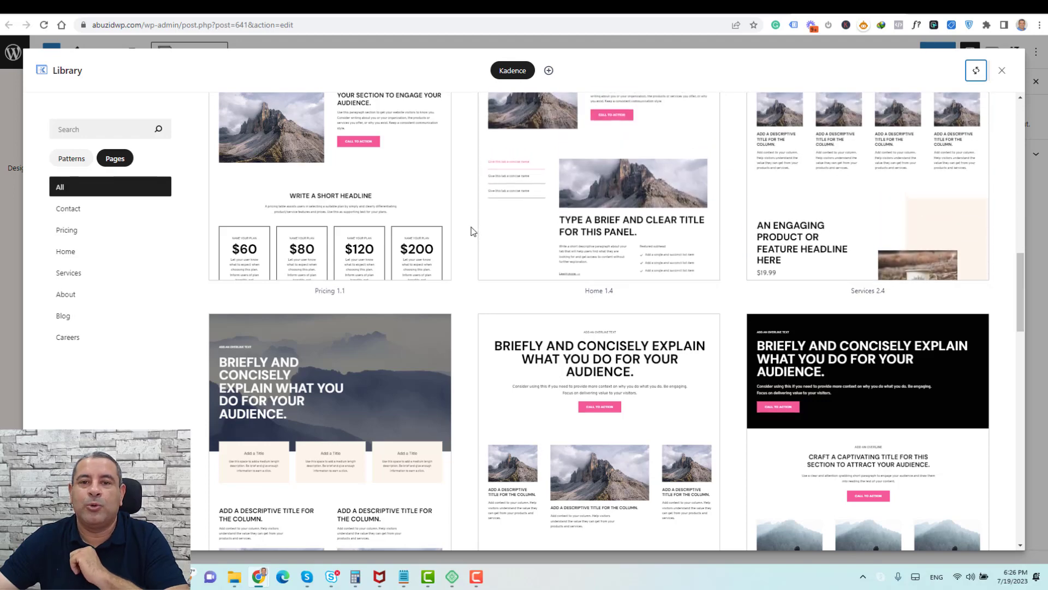
scroll(472, 229, up, 5)
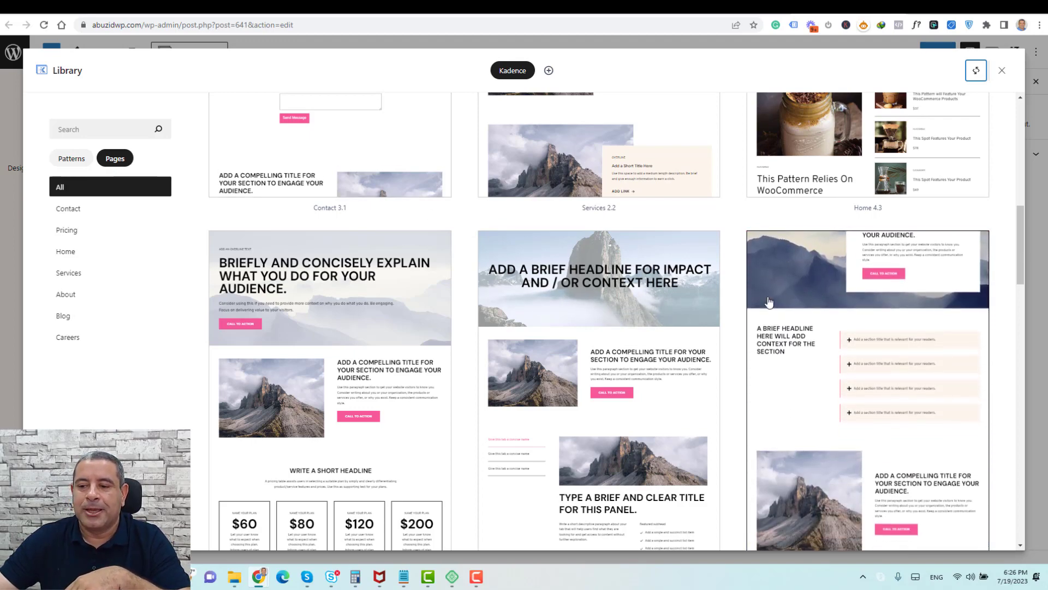
scroll(814, 335, down, 4)
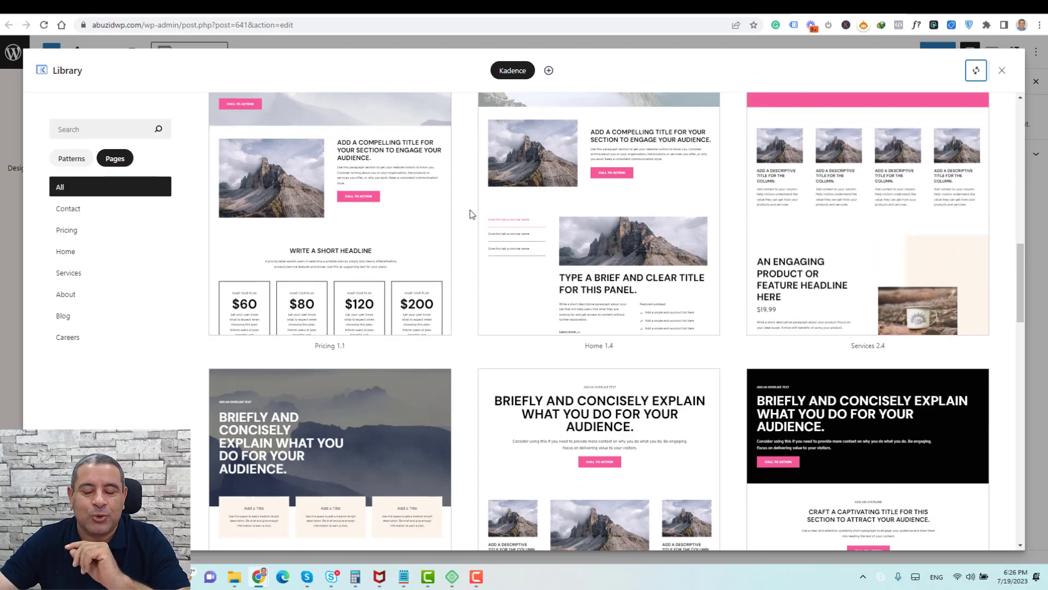
scroll(472, 214, up, 5)
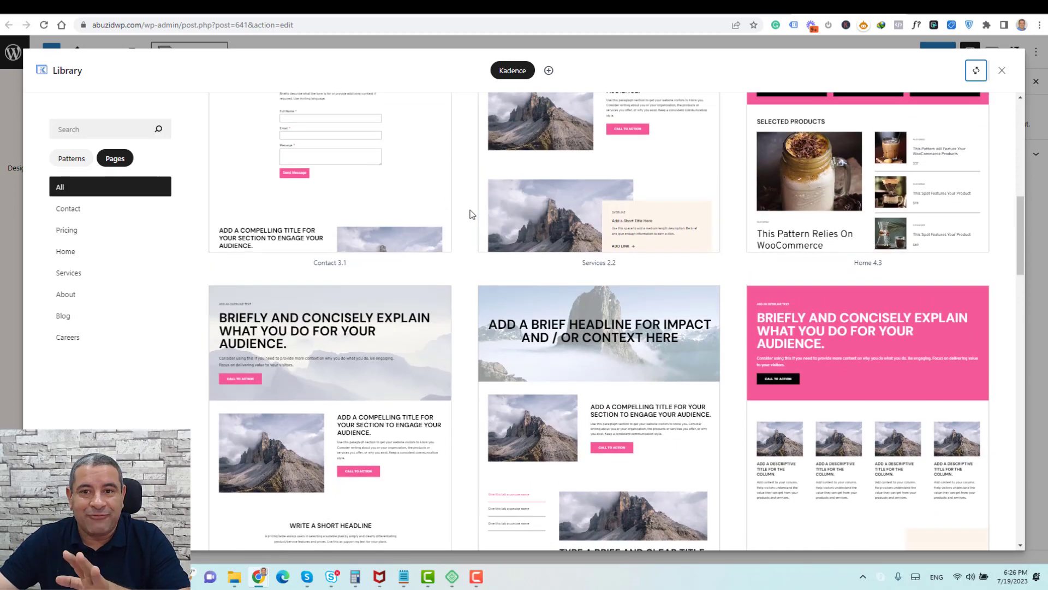
Browse the full-page templates and insert the Services 2.4 design into the new page.
scroll(472, 214, up, 5)
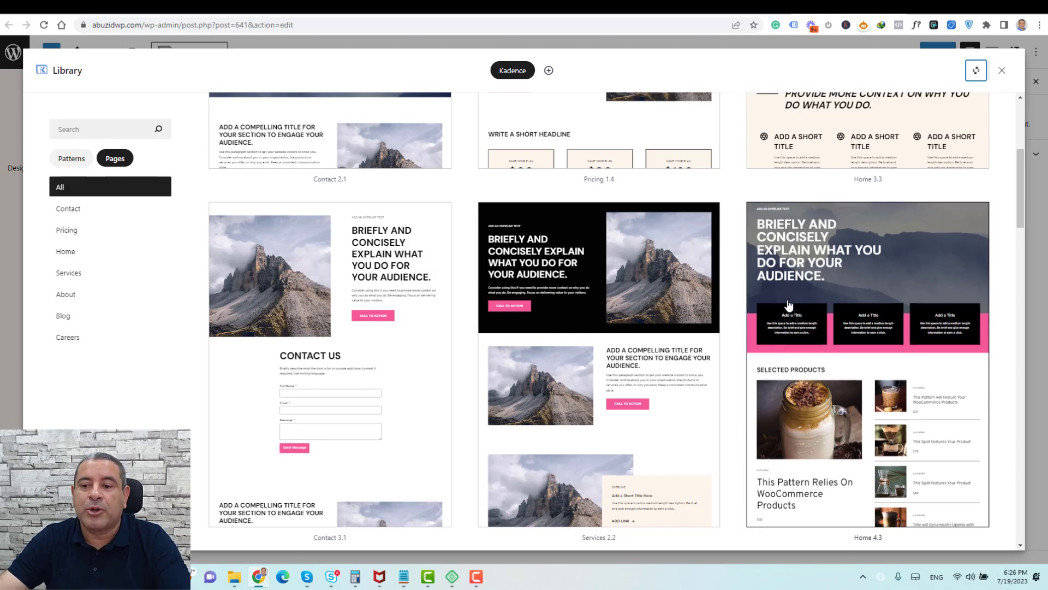
scroll(737, 277, down, 2)
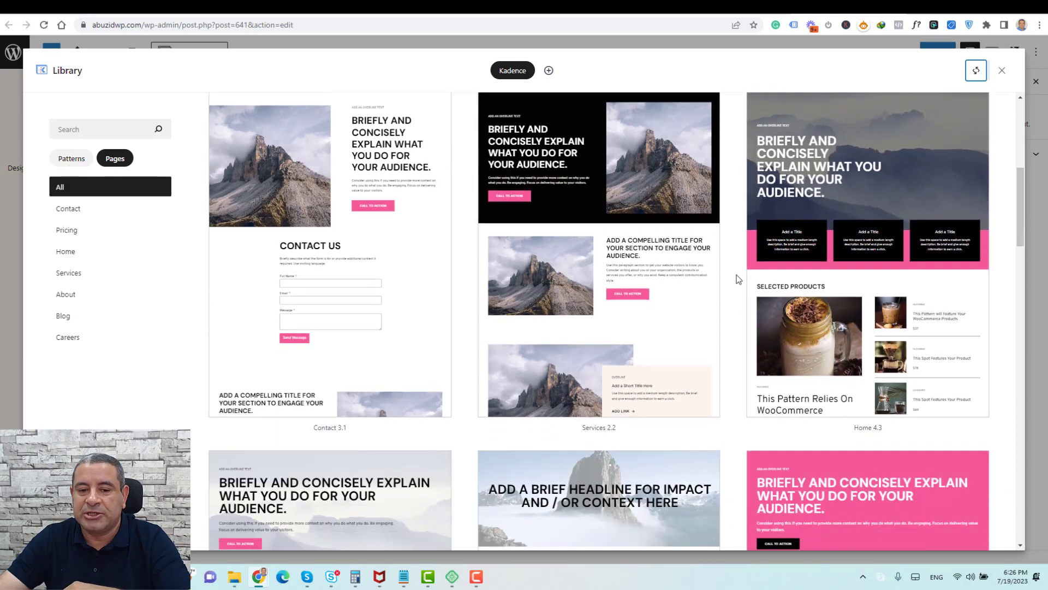
scroll(895, 356, down, 6)
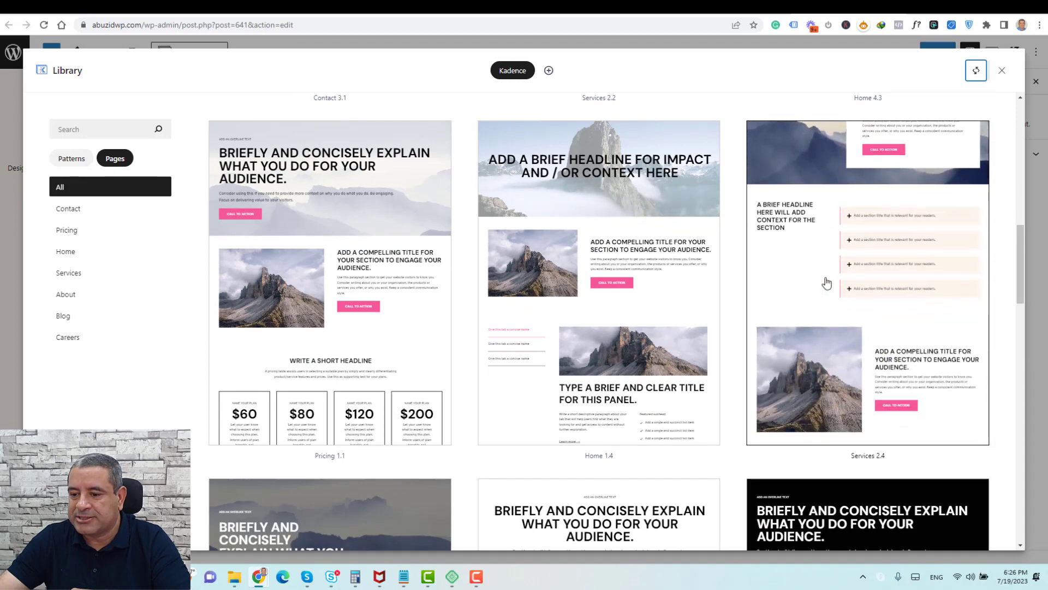
click(827, 283)
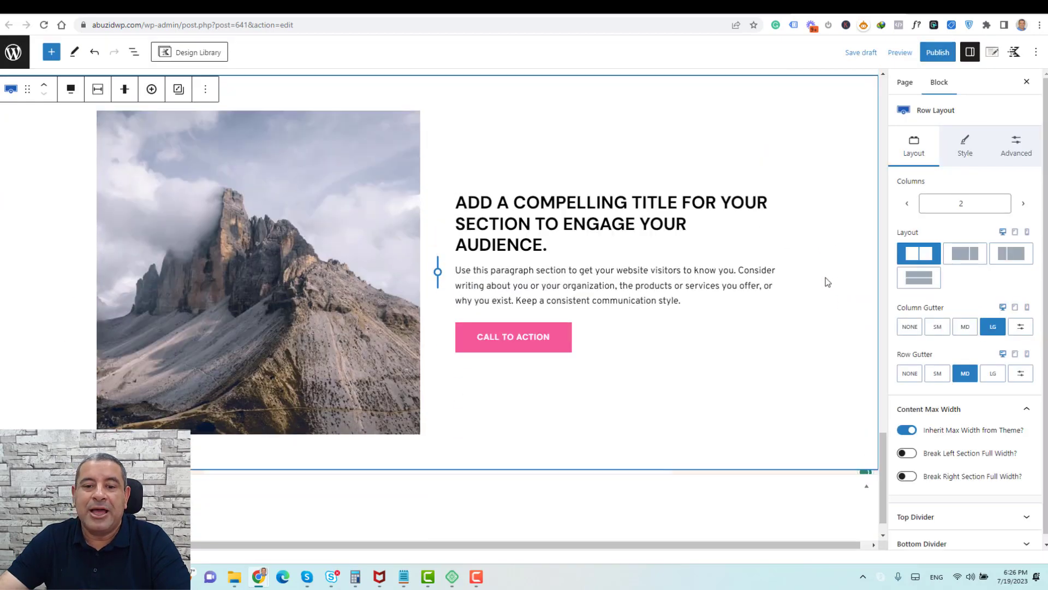
scroll(826, 277, up, 5)
scroll(826, 277, up, 10)
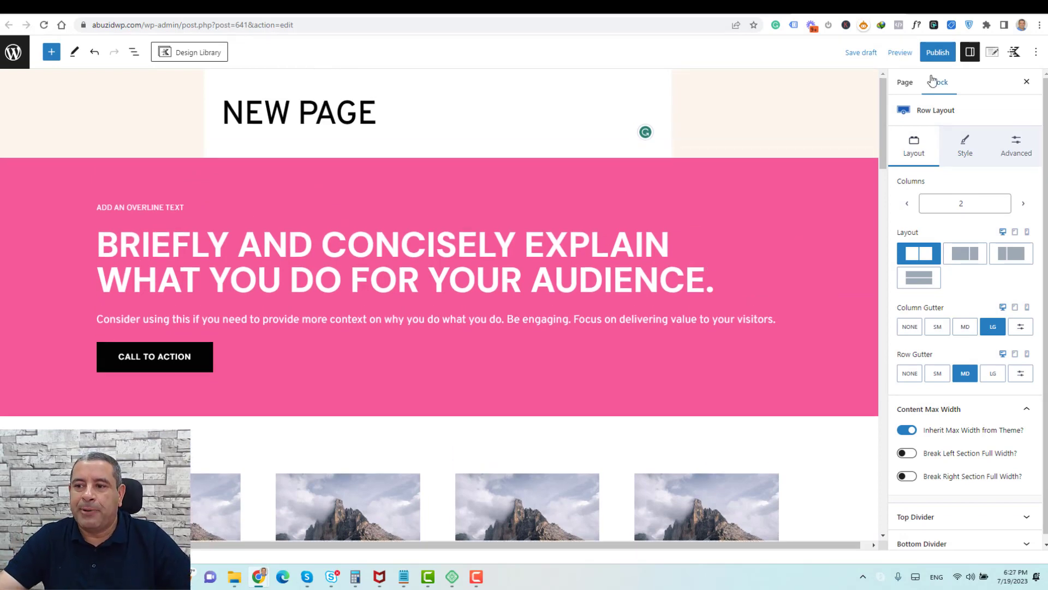
Publish the new page and open its live version in a separate tab to review the title, boxed content and sidebar.
click(933, 58)
click(934, 61)
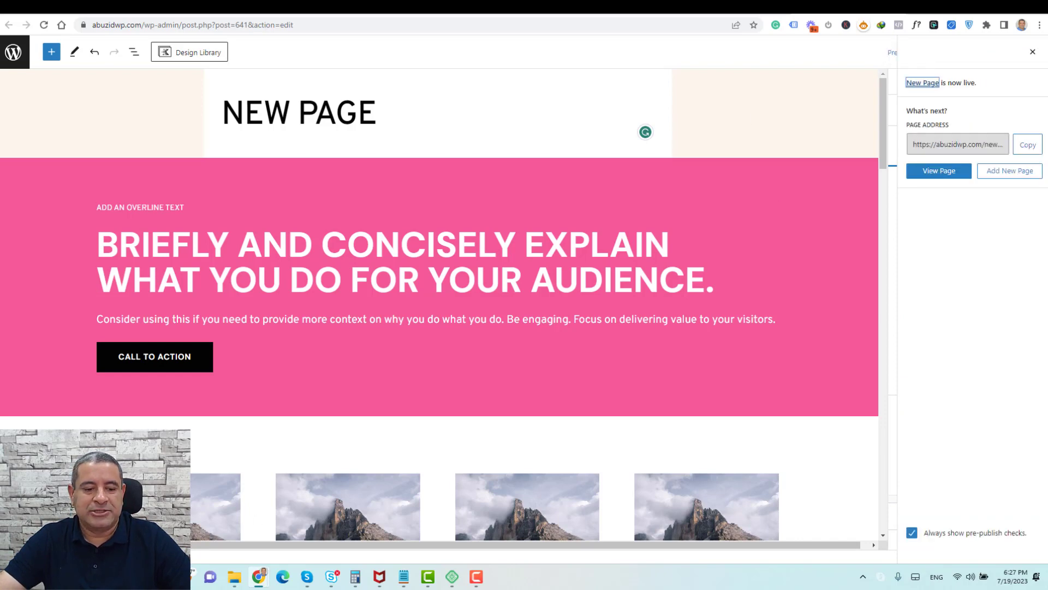
right_click(98, 539)
click(157, 377)
click(853, 8)
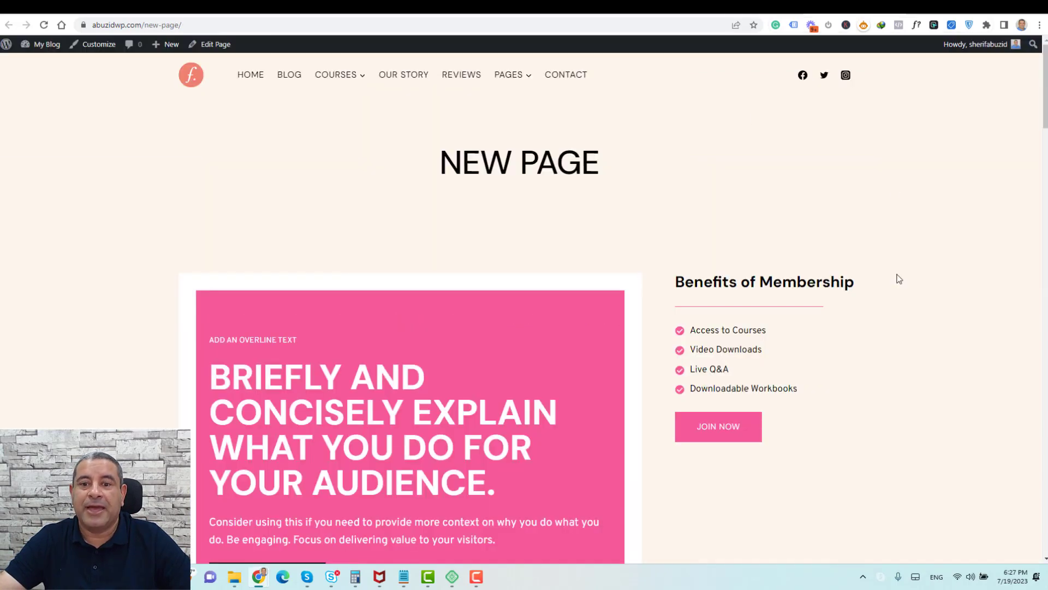
scroll(899, 279, down, 5)
scroll(899, 279, up, 5)
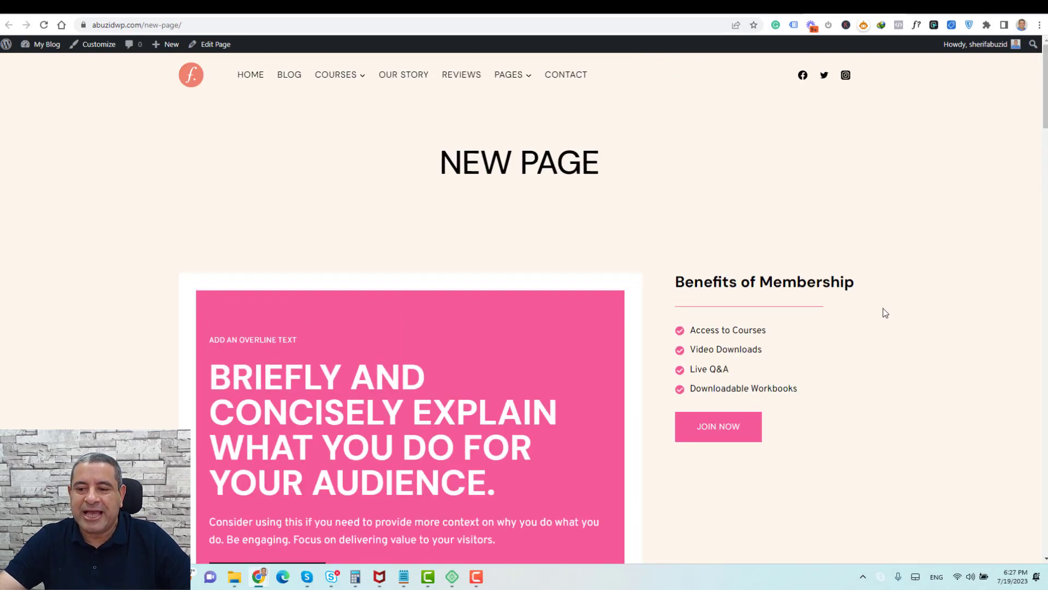
scroll(883, 309, down, 3)
scroll(833, 307, up, 3)
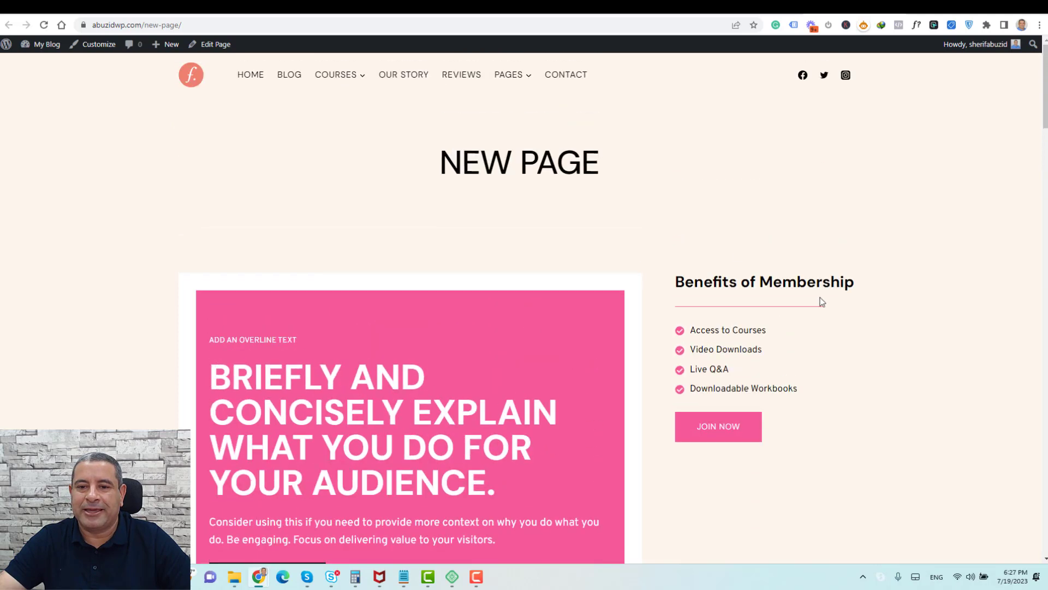
double_click(551, 171)
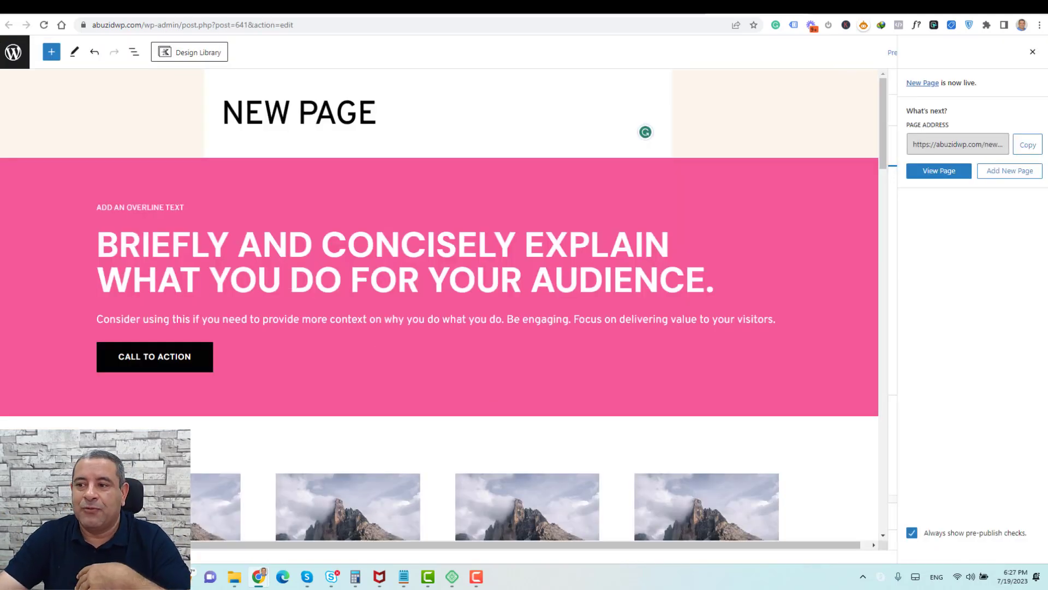
In the Kadence page settings, disable the page title and set the page layout to Fullwidth.
click(1033, 51)
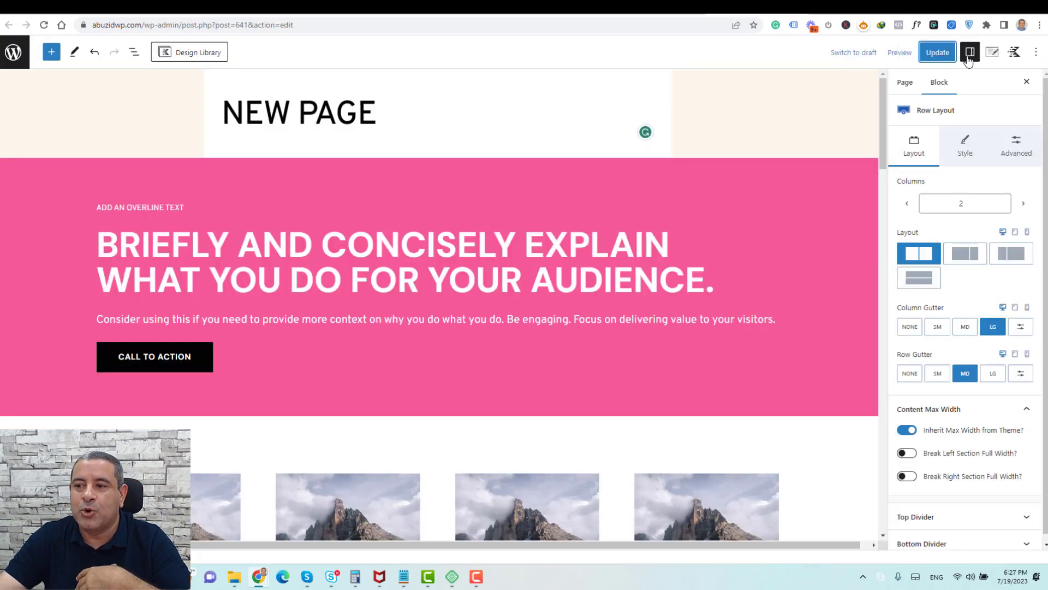
click(992, 52)
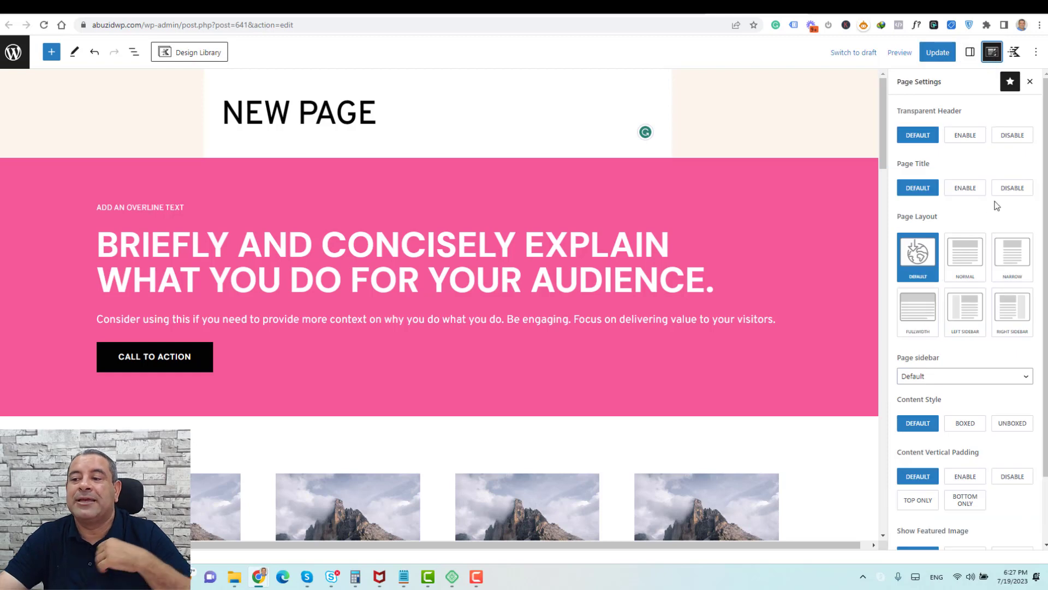
click(1011, 191)
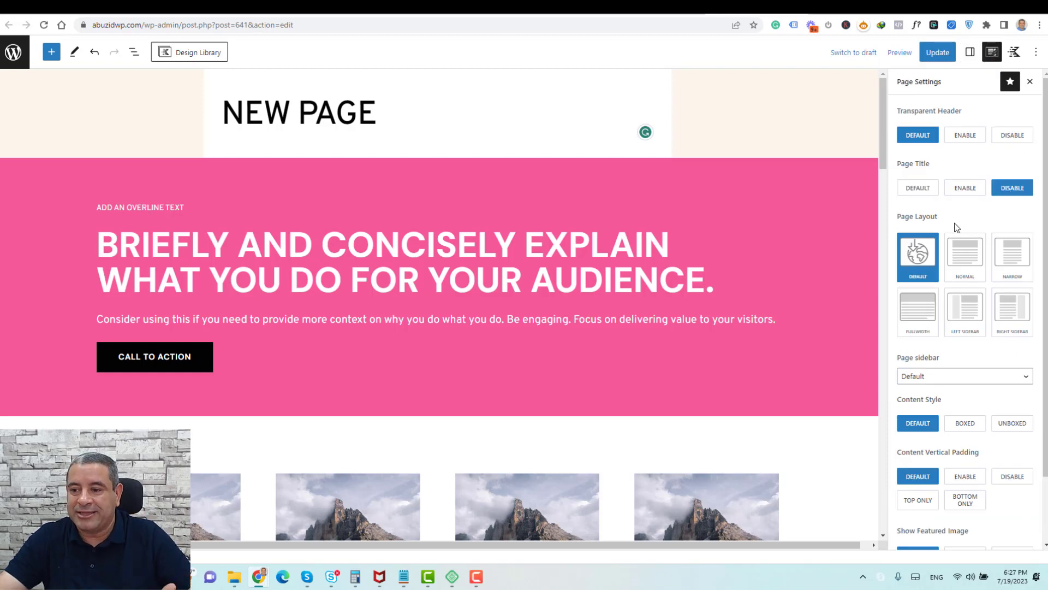
click(919, 320)
scroll(637, 257, down, 3)
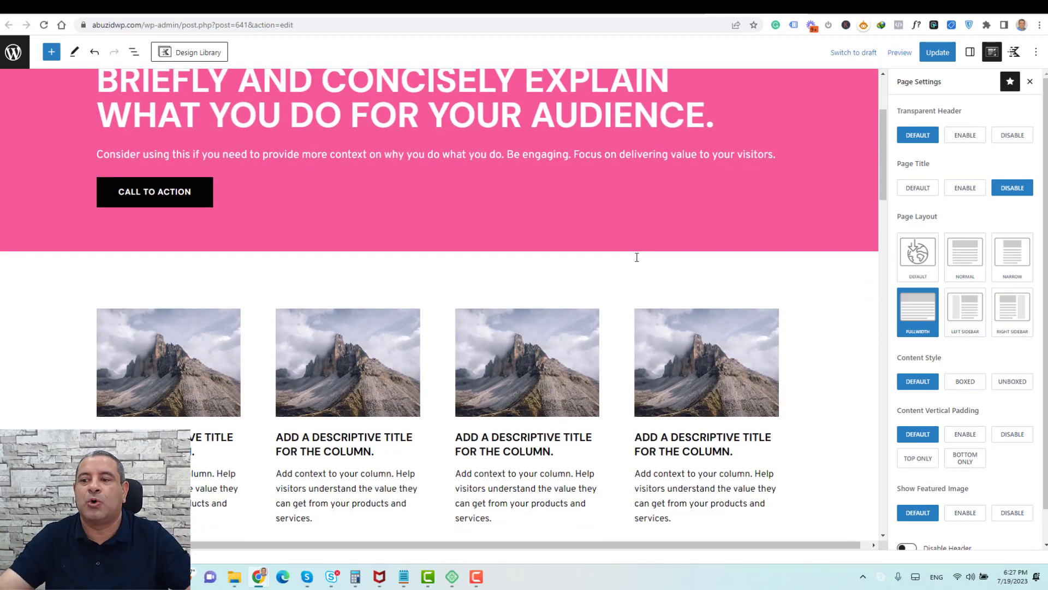
scroll(636, 258, up, 3)
Update the page, reload its live version and review the full-width layout through all sections.
click(937, 52)
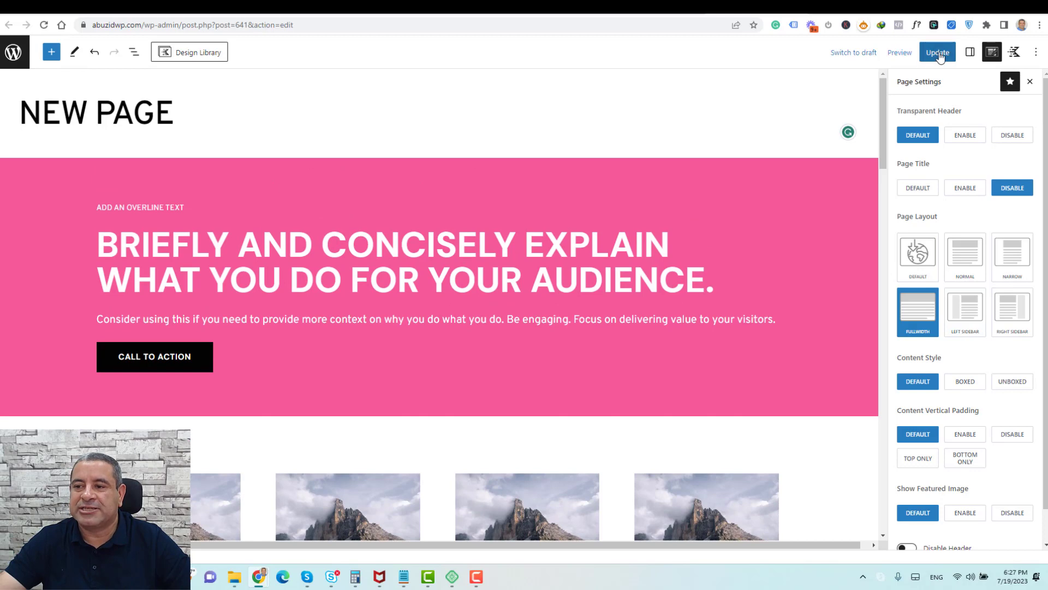
click(853, 7)
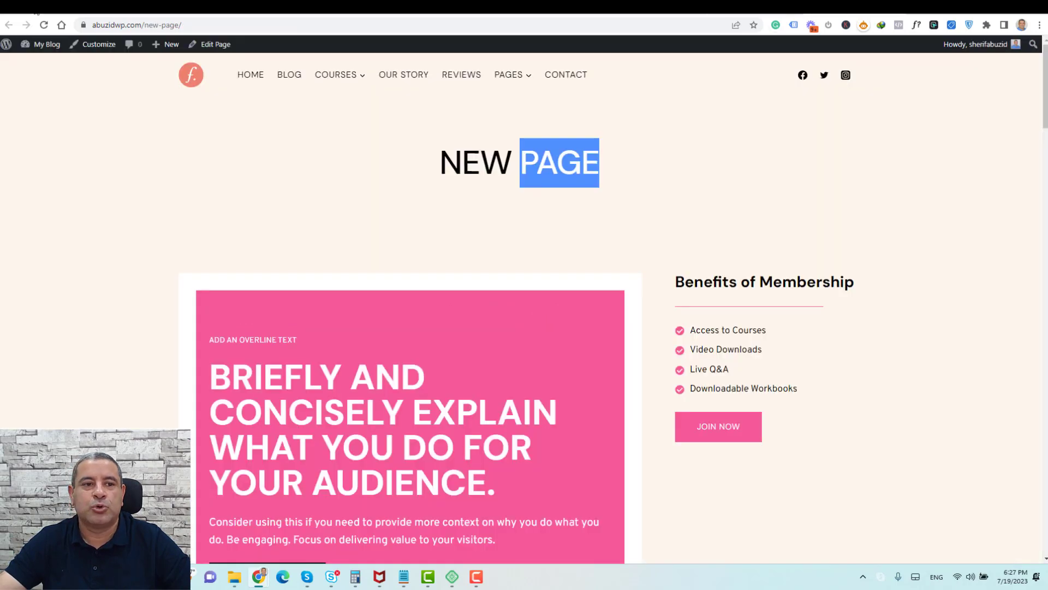
click(44, 25)
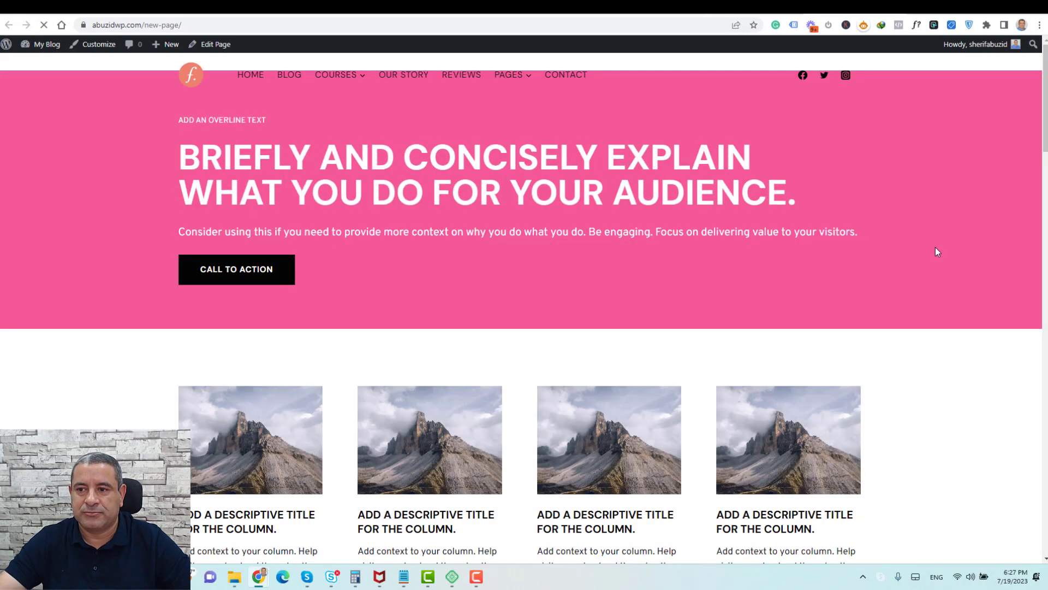
scroll(935, 247, down, 15)
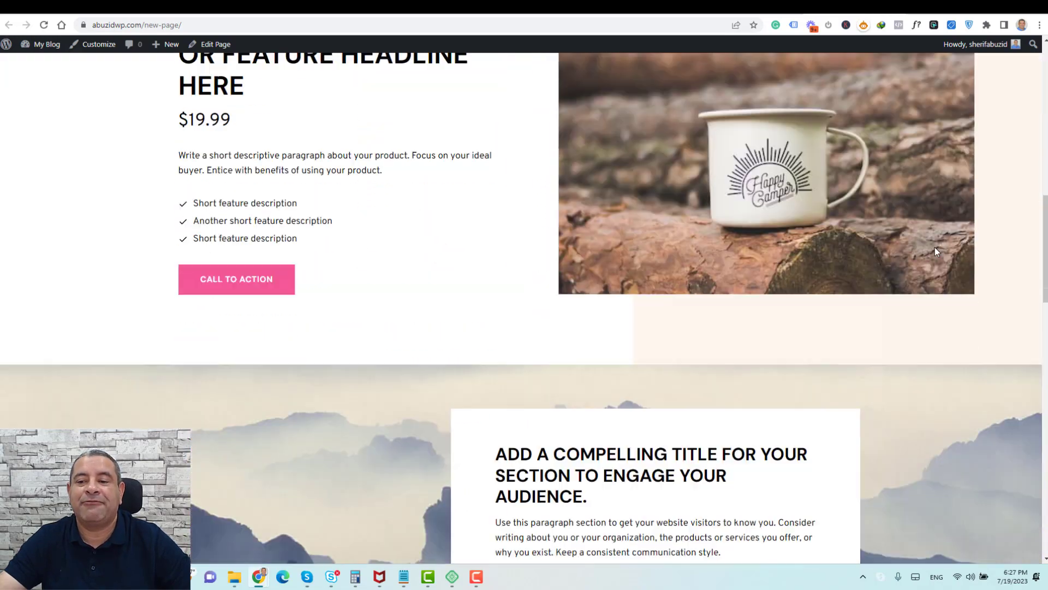
scroll(935, 247, down, 6)
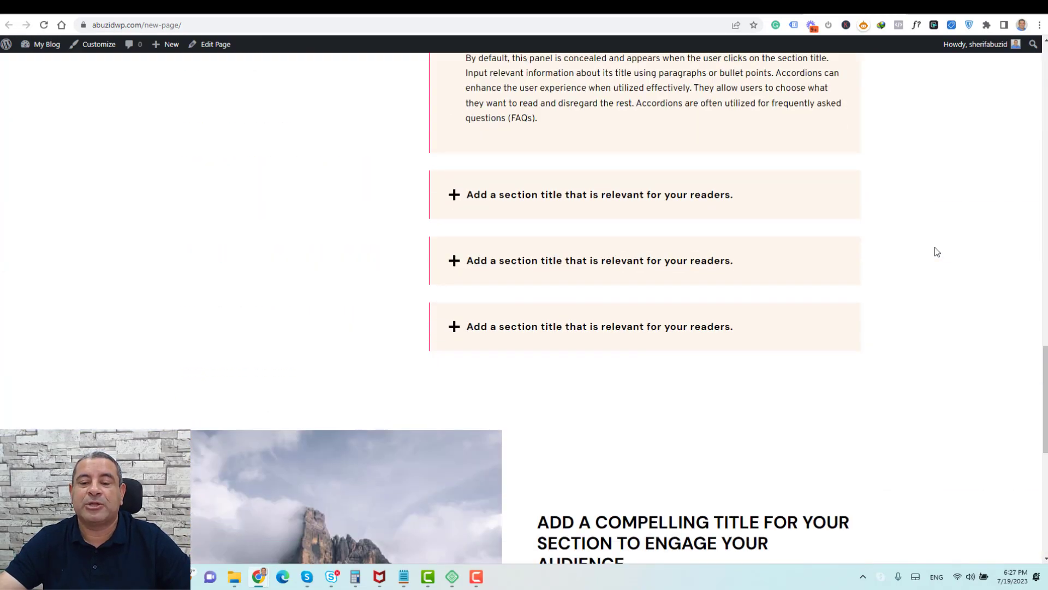
scroll(935, 247, up, 7)
scroll(935, 248, up, 12)
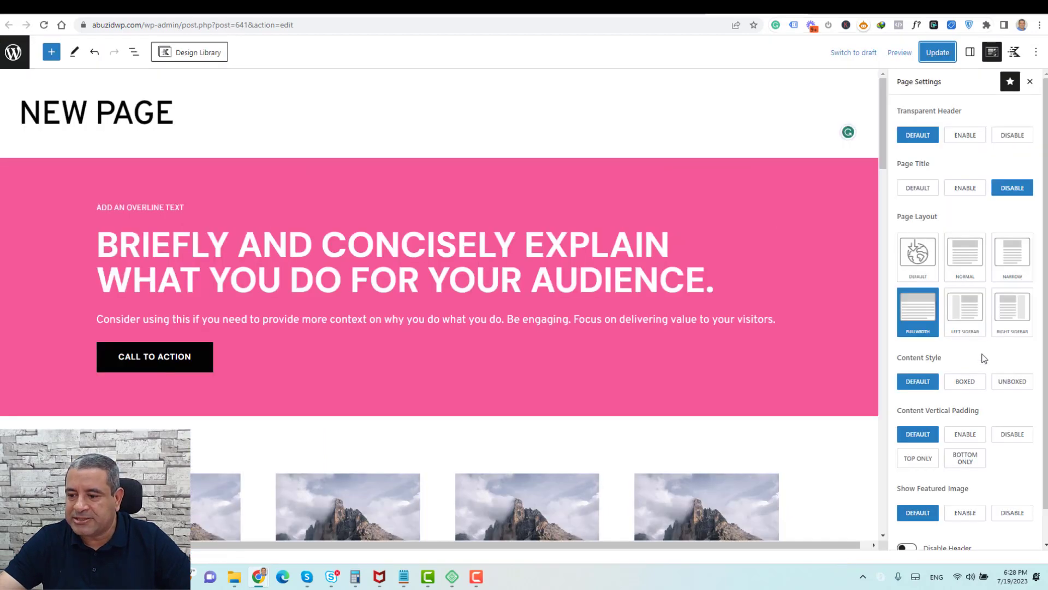
Set the content style to Unboxed, disable the content vertical padding, update the page and reload its live version.
click(1017, 383)
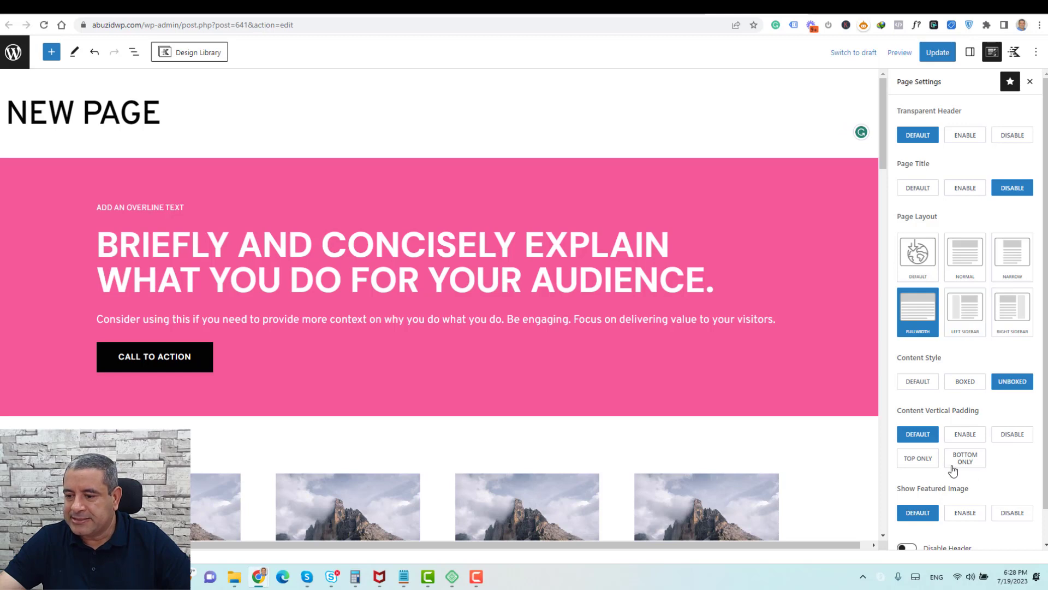
click(1005, 437)
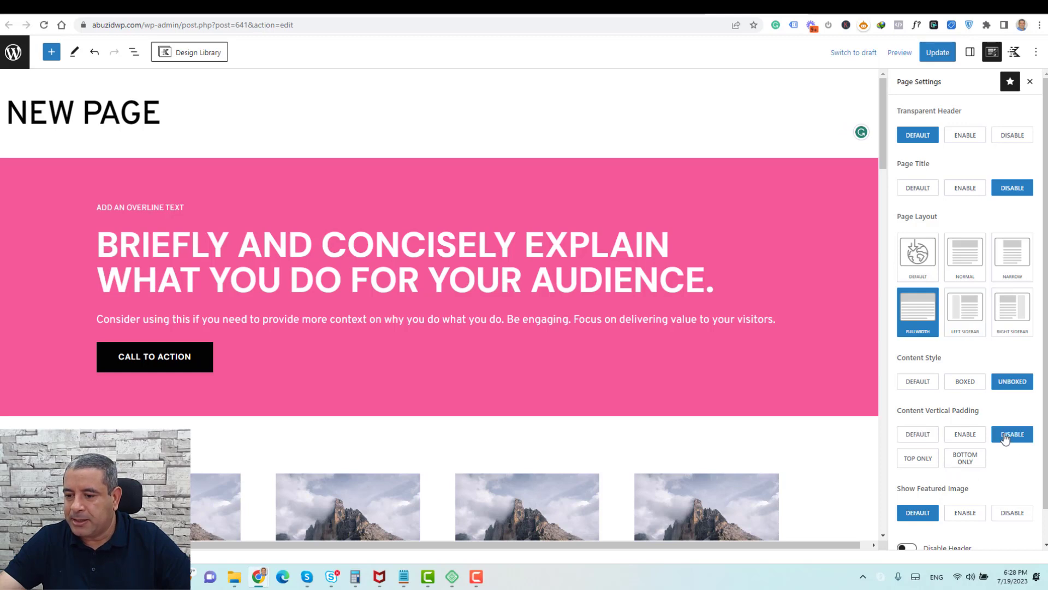
click(937, 53)
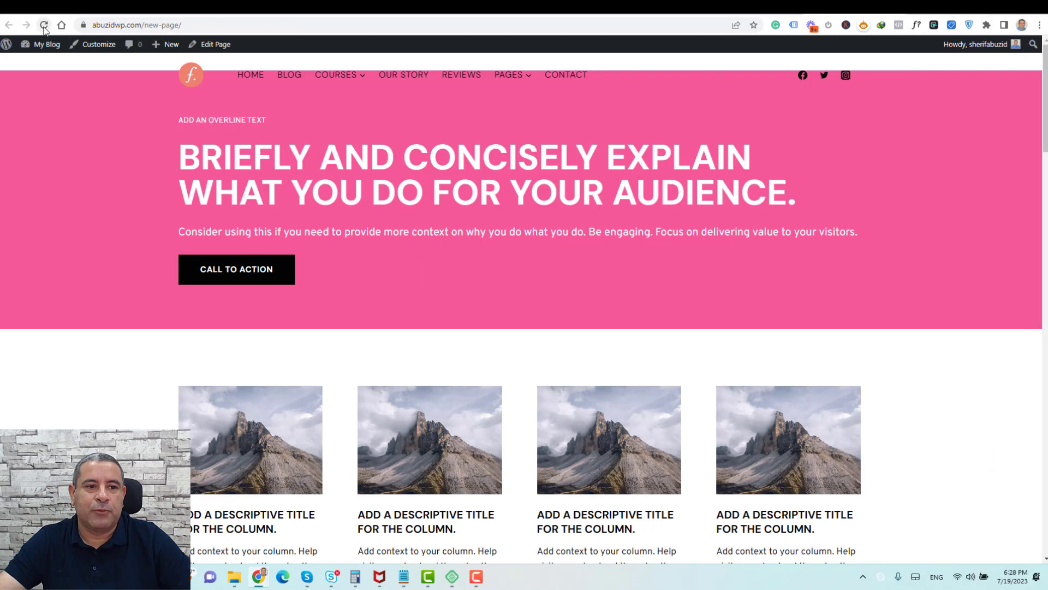
key(F5)
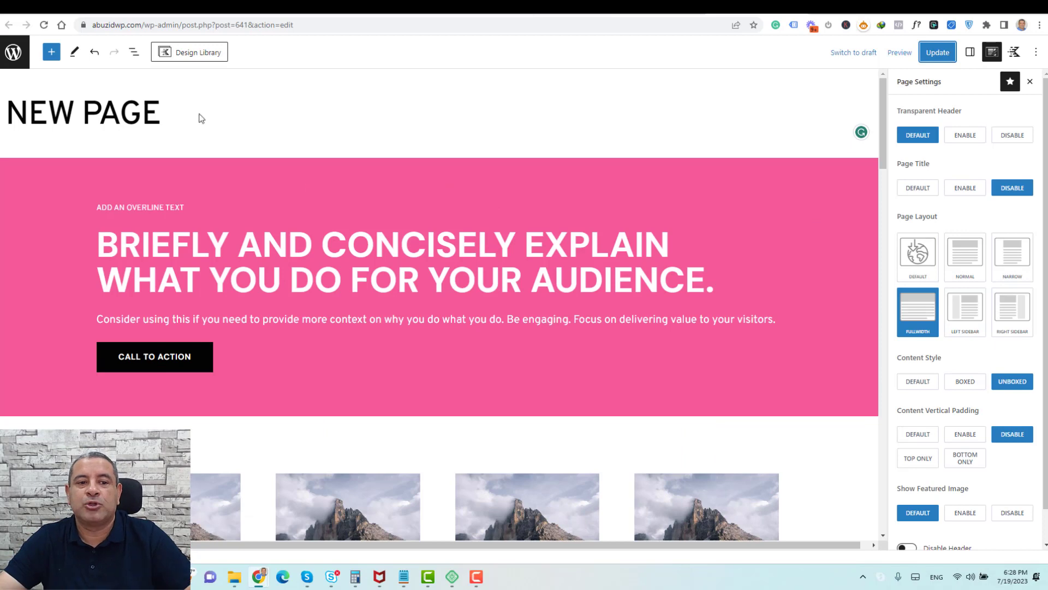
Select the pink hero Row Layout in the List View and set its padding to 4XL at the top and 5XL at the bottom.
click(134, 52)
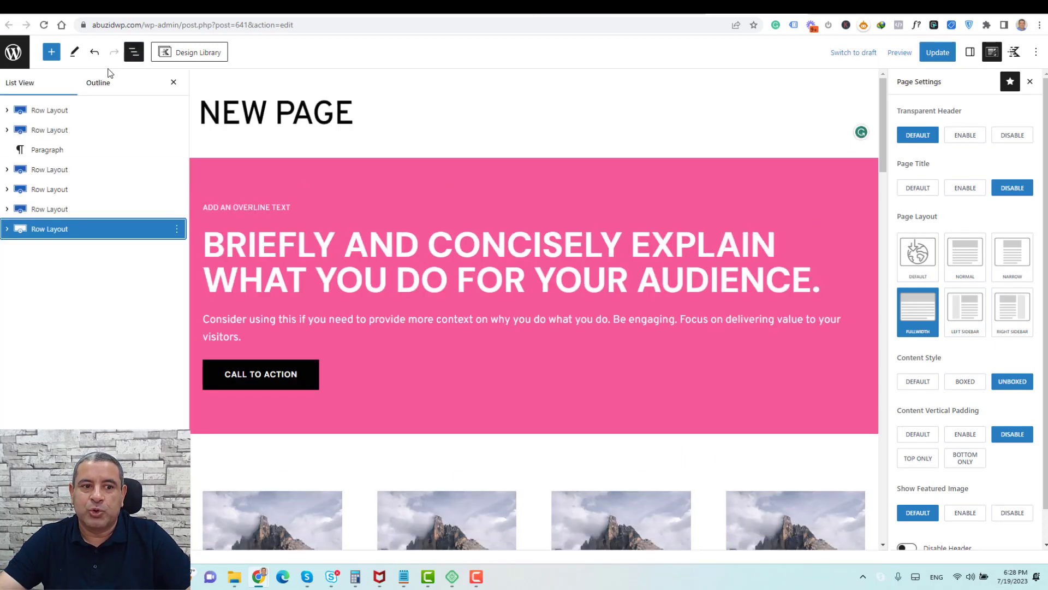
click(77, 112)
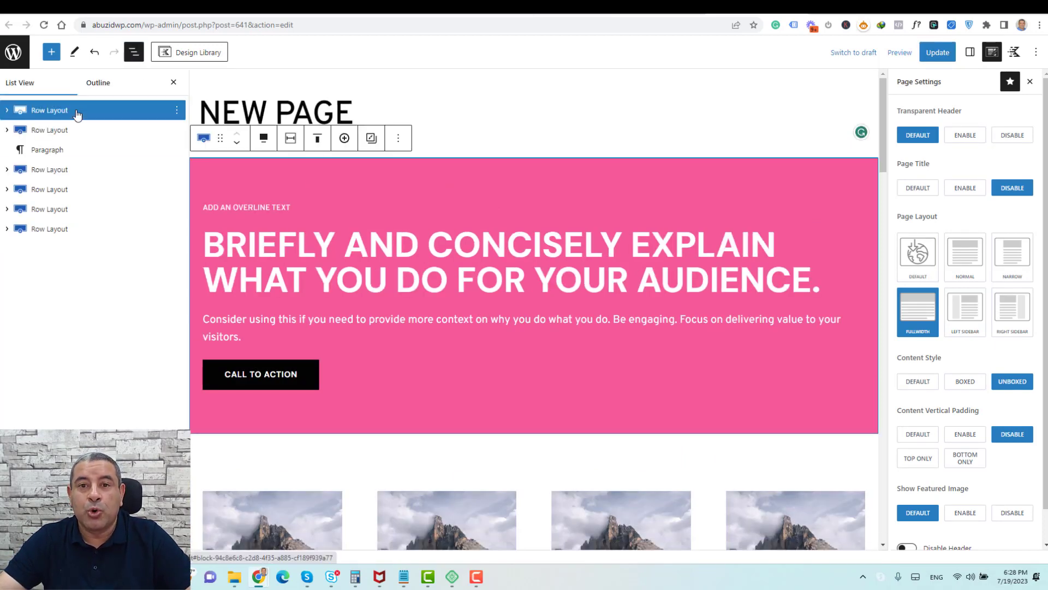
click(971, 55)
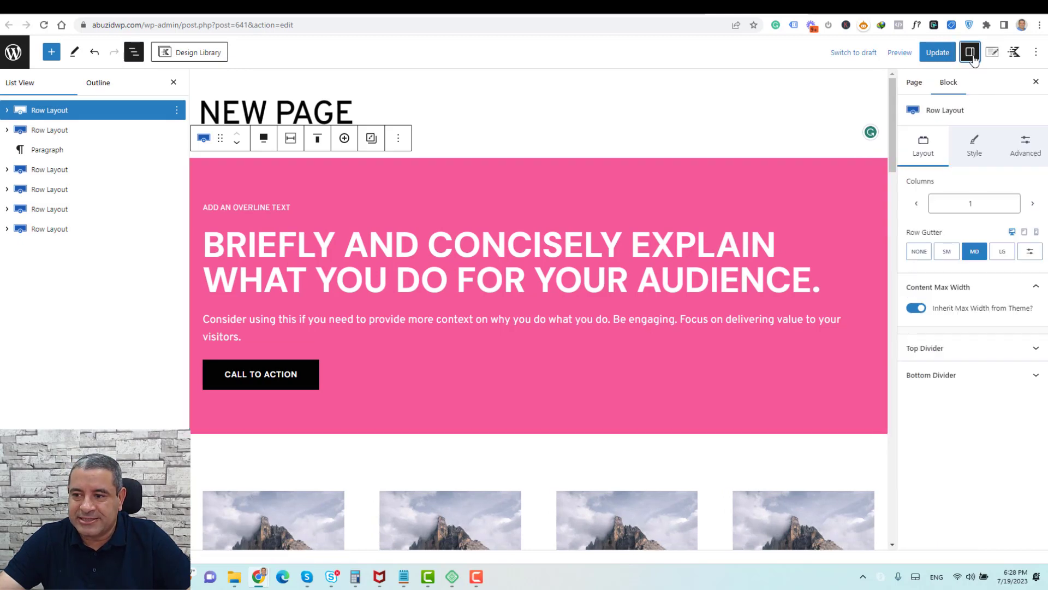
click(1025, 148)
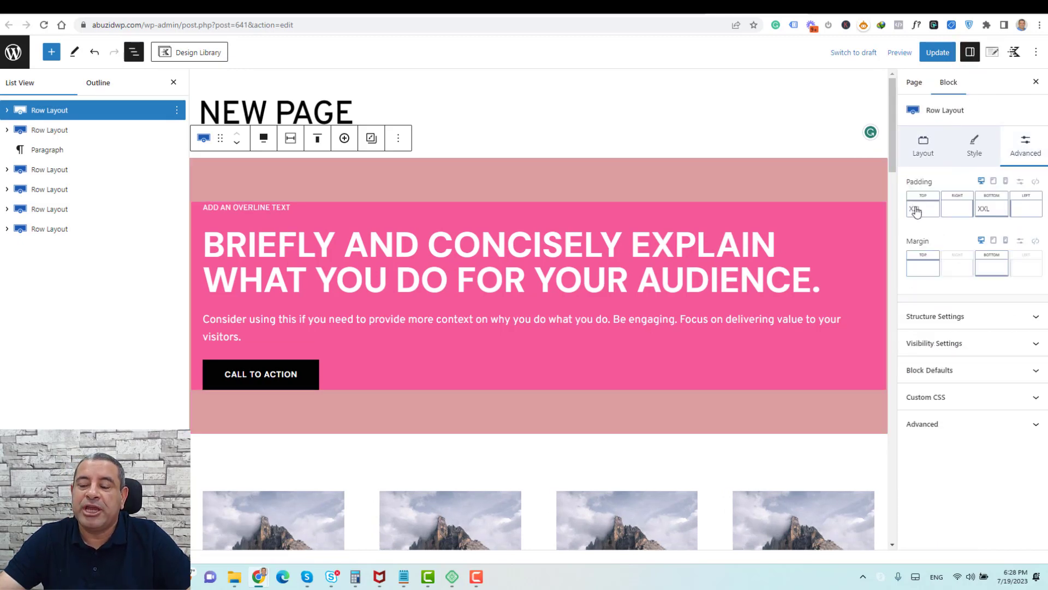
click(917, 212)
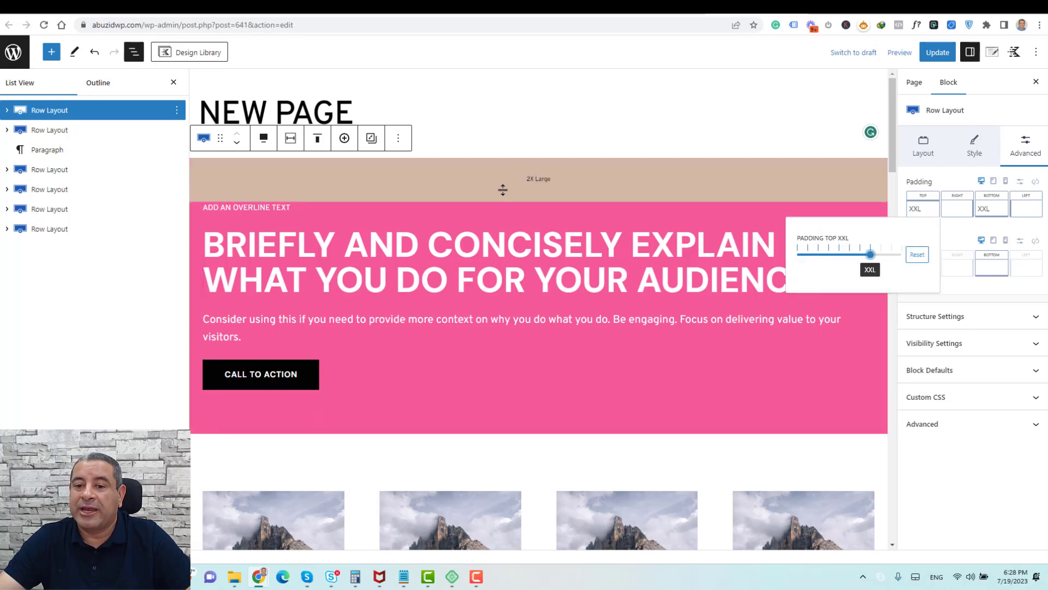
drag(502, 189, 503, 220)
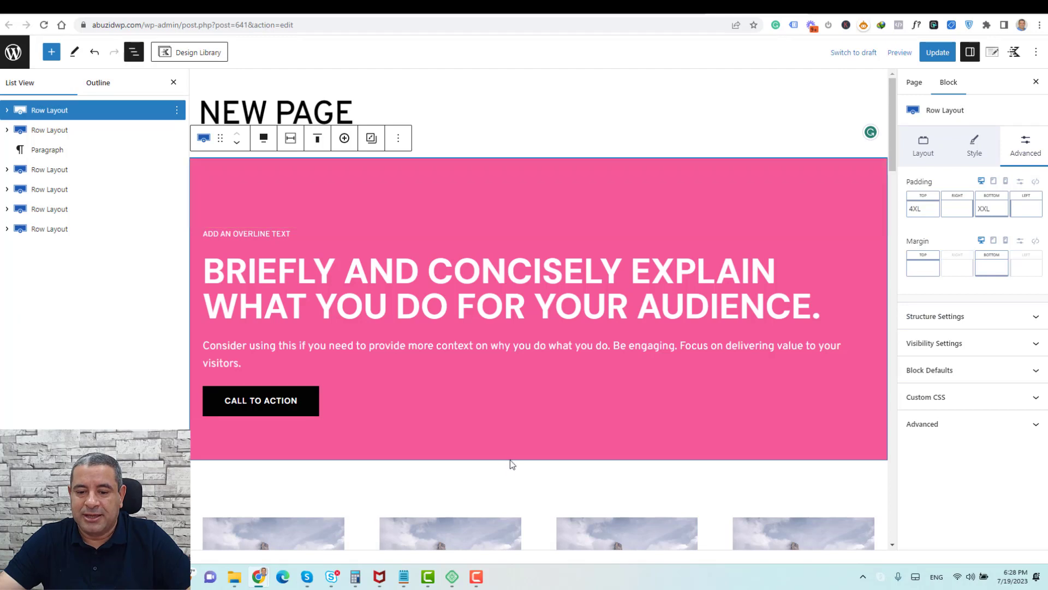
drag(510, 466, 508, 491)
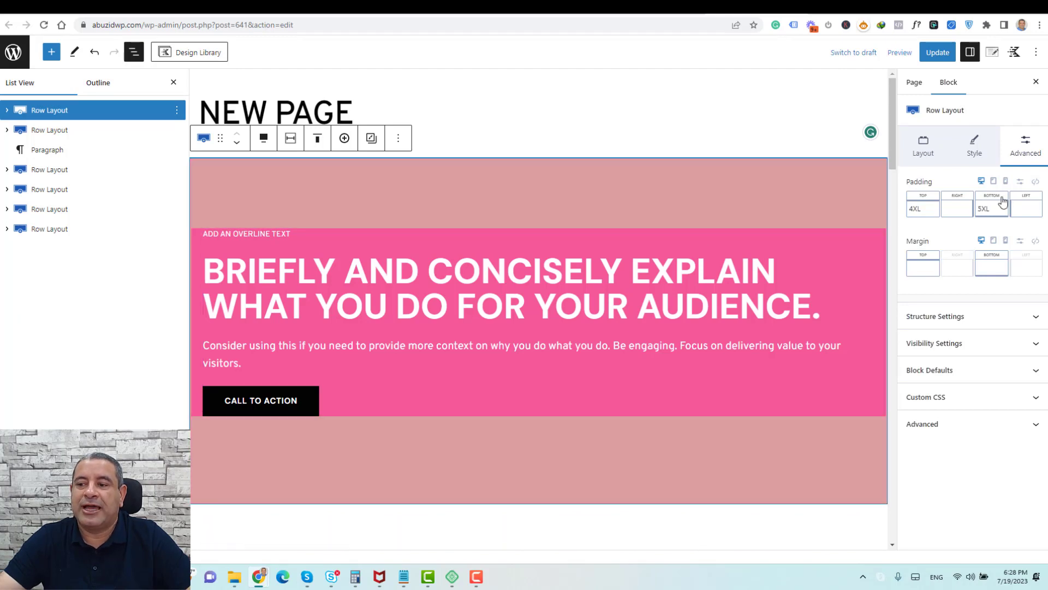
Set the hero row's top margin to None, update the page and return to the live page tab.
click(917, 271)
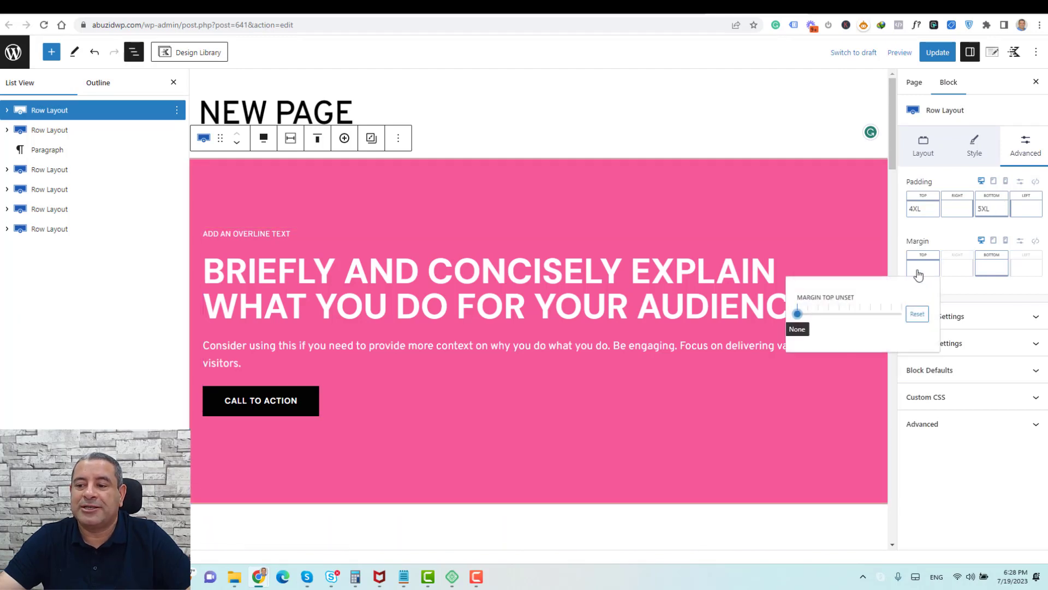
click(808, 315)
drag(808, 316, 794, 315)
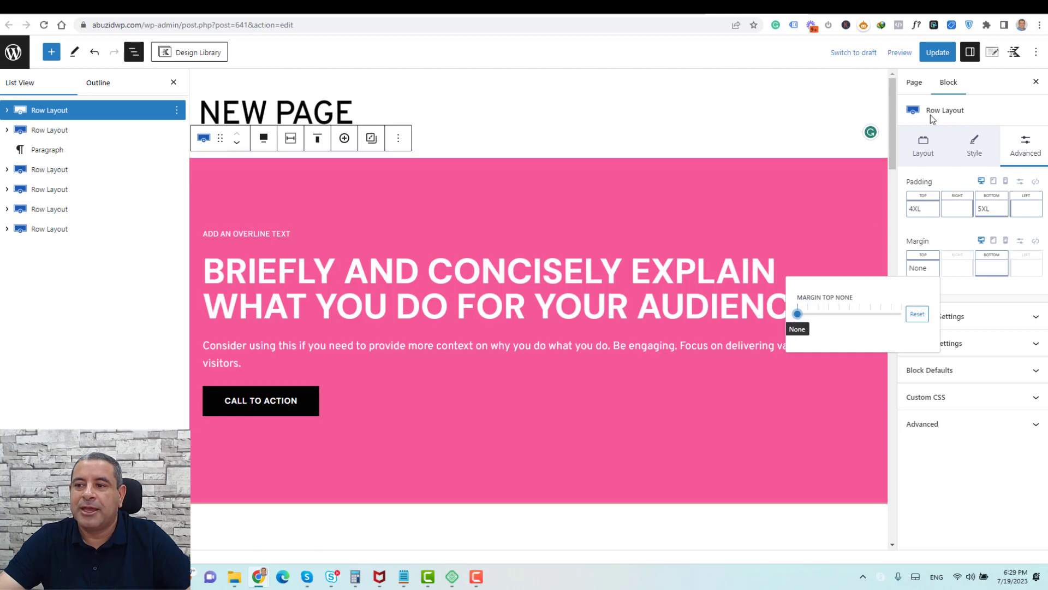
click(938, 53)
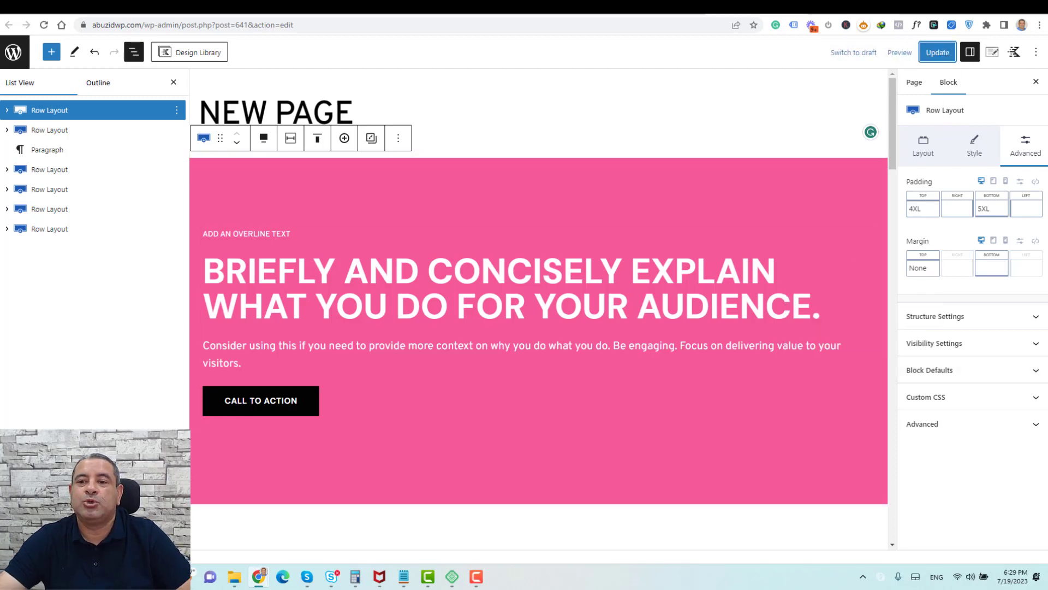
click(846, 8)
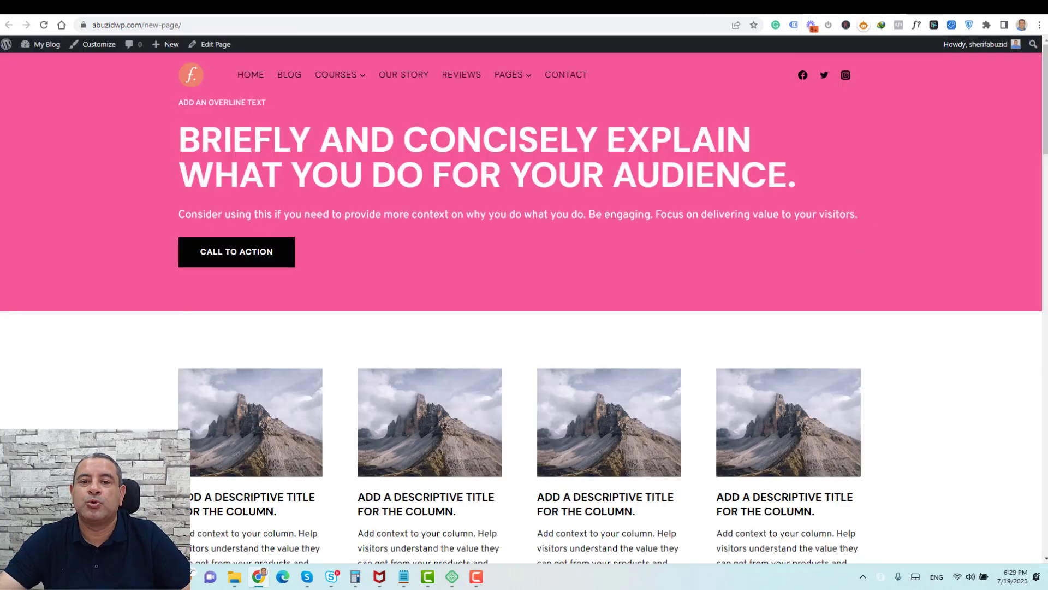
Go to the live site's home page, open the Your Membership page and review its content down to the footer.
click(249, 76)
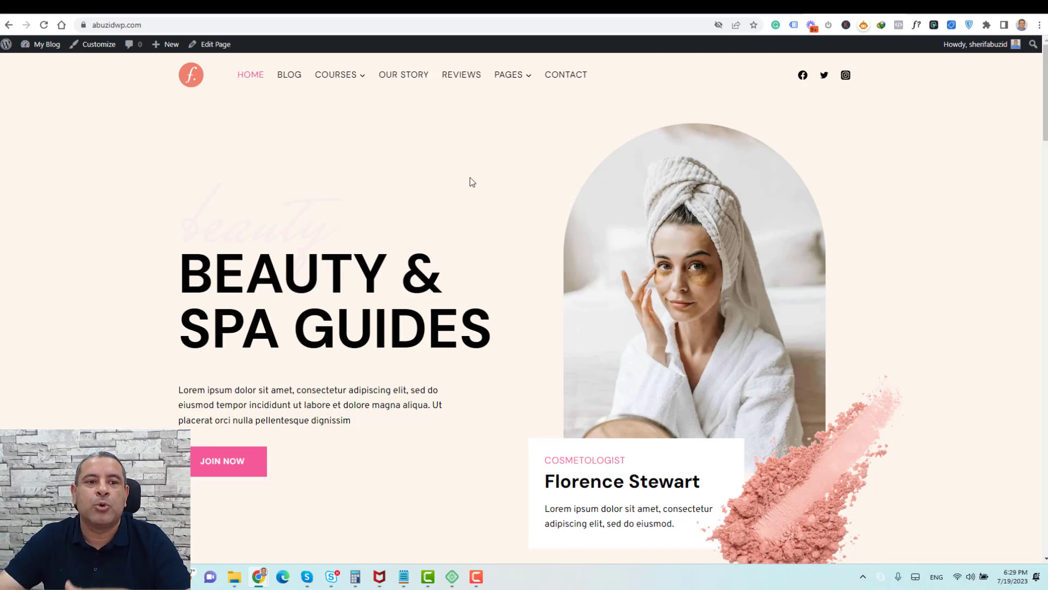
mouse_move(522, 82)
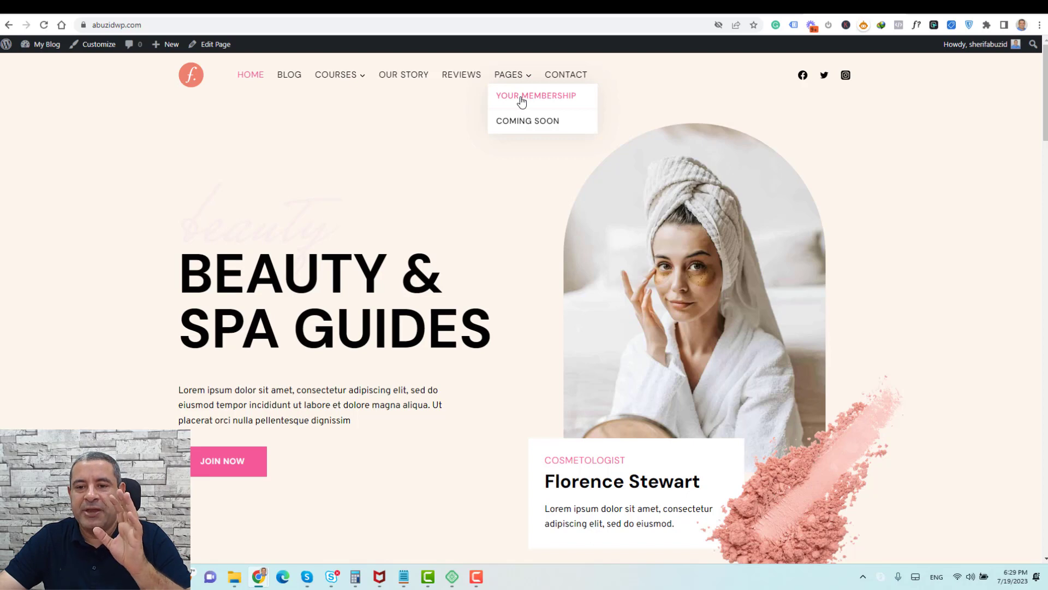
click(522, 102)
scroll(500, 241, down, 4)
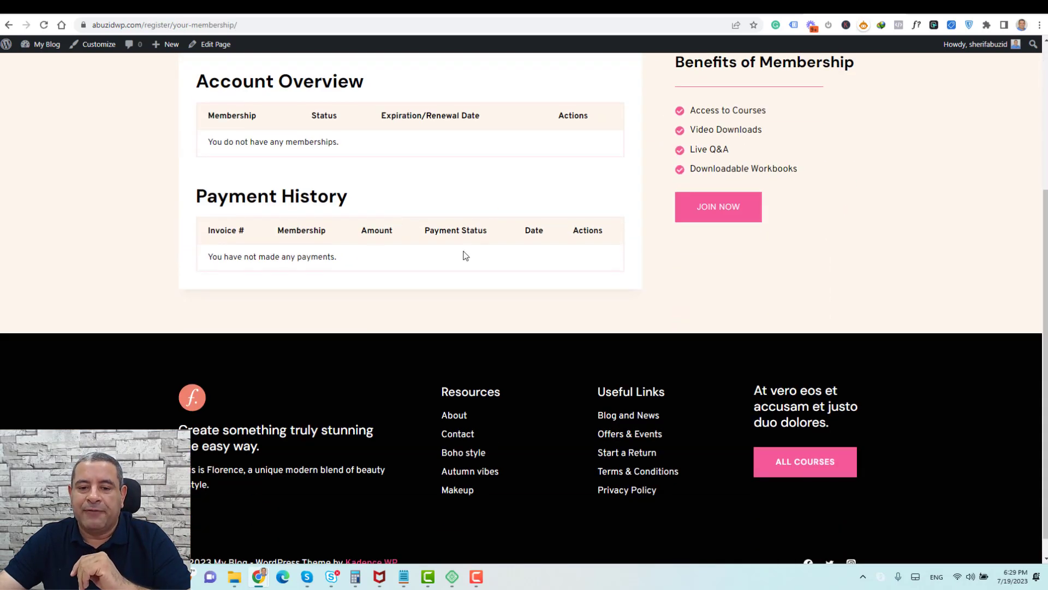
scroll(465, 256, up, 4)
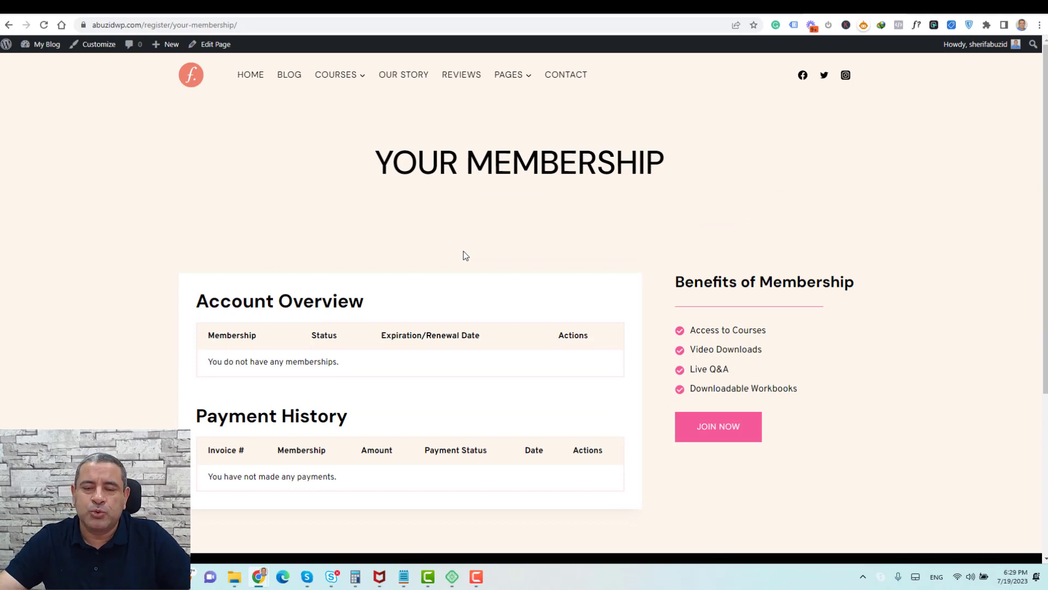
In the WordPress dashboard's list of all pages, move the Membership page and New Page to the trash together.
mouse_move(46, 46)
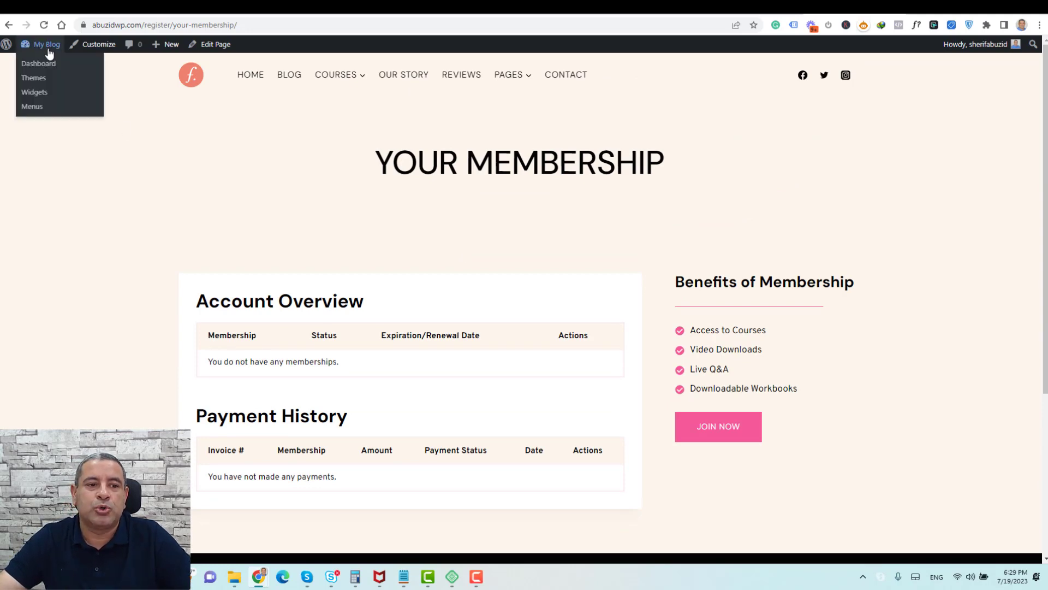
click(43, 64)
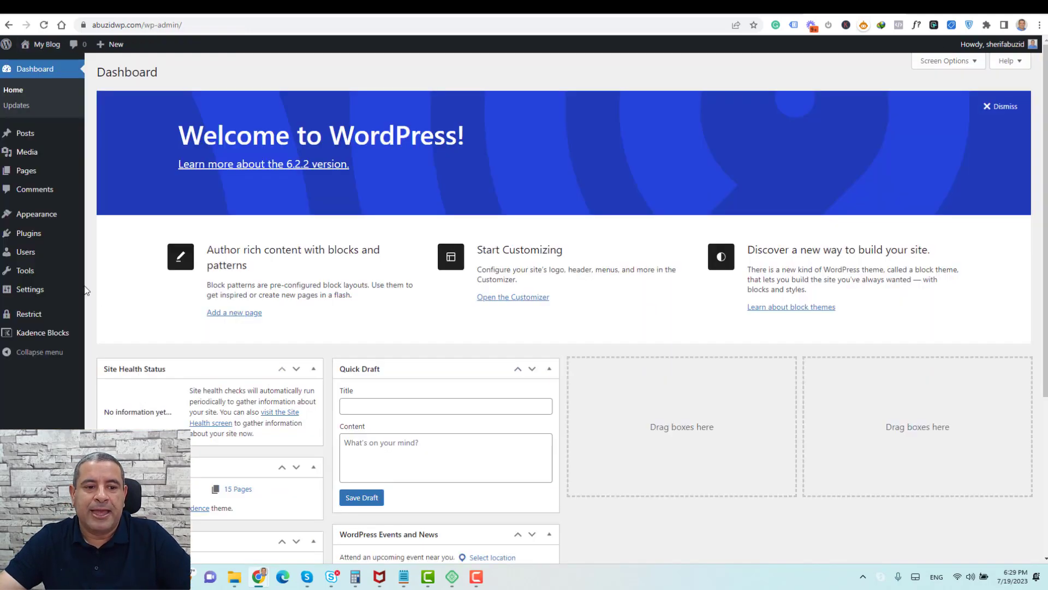
mouse_move(35, 174)
click(104, 179)
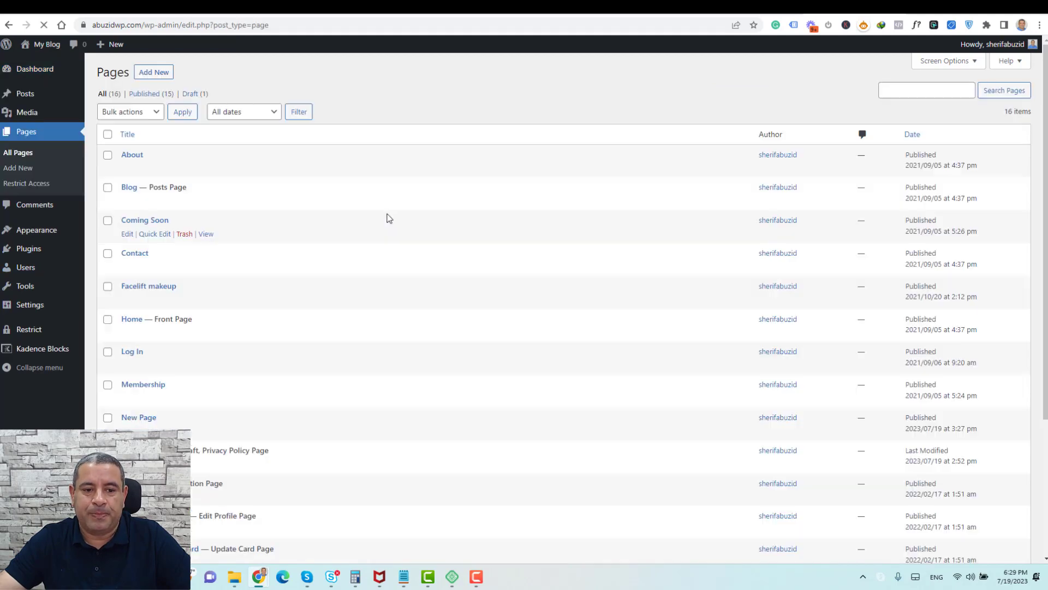
scroll(365, 283, down, 4)
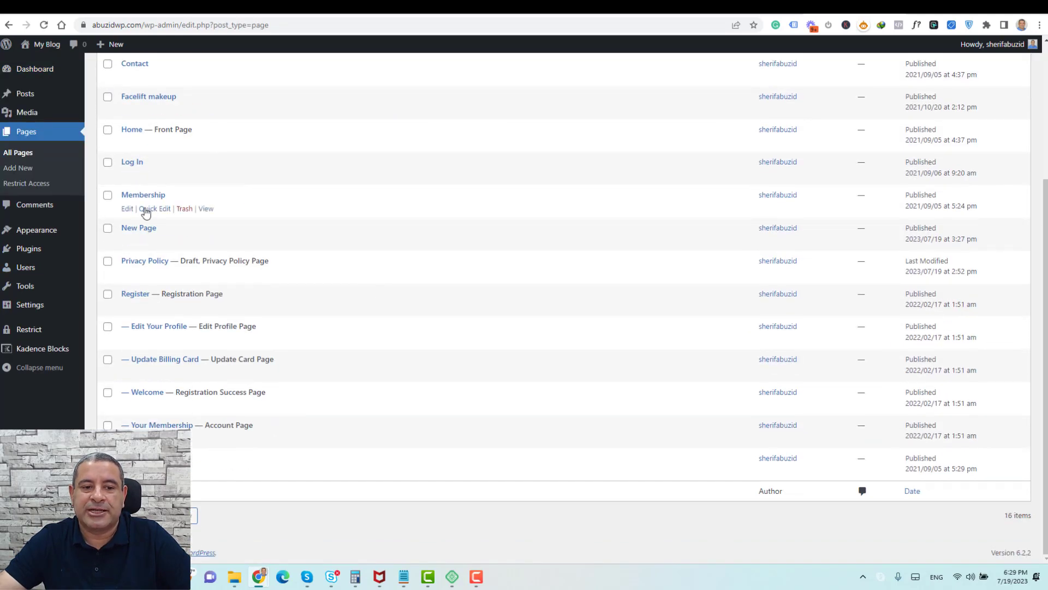
click(108, 195)
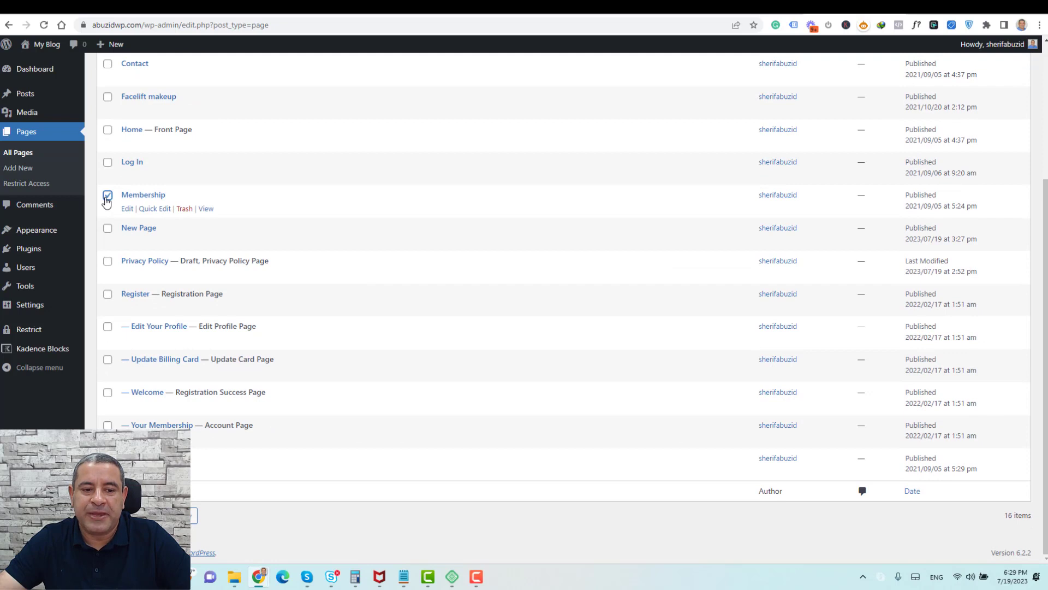
scroll(309, 290, up, 2)
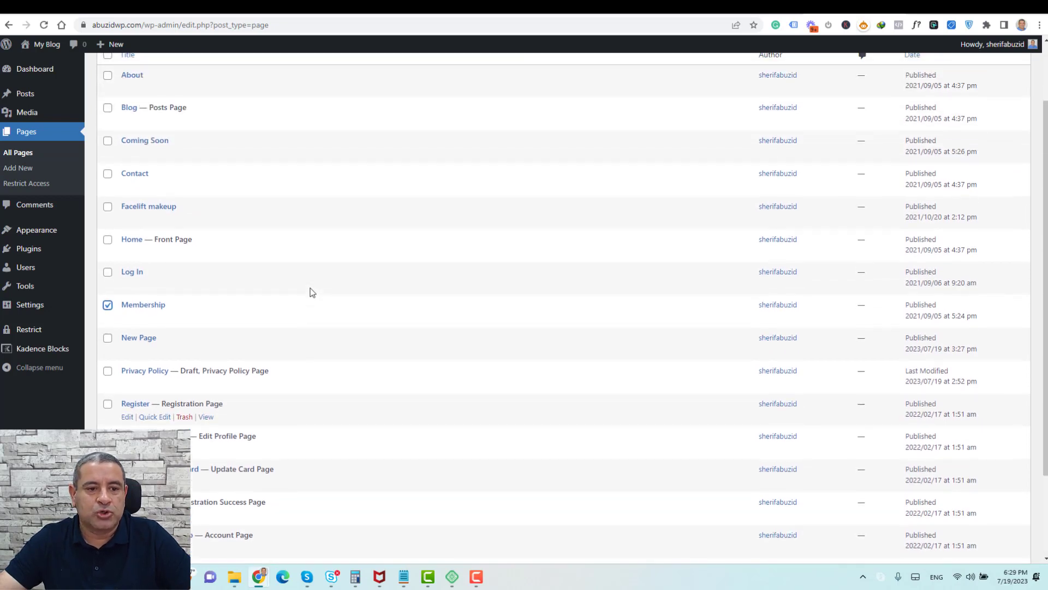
click(107, 339)
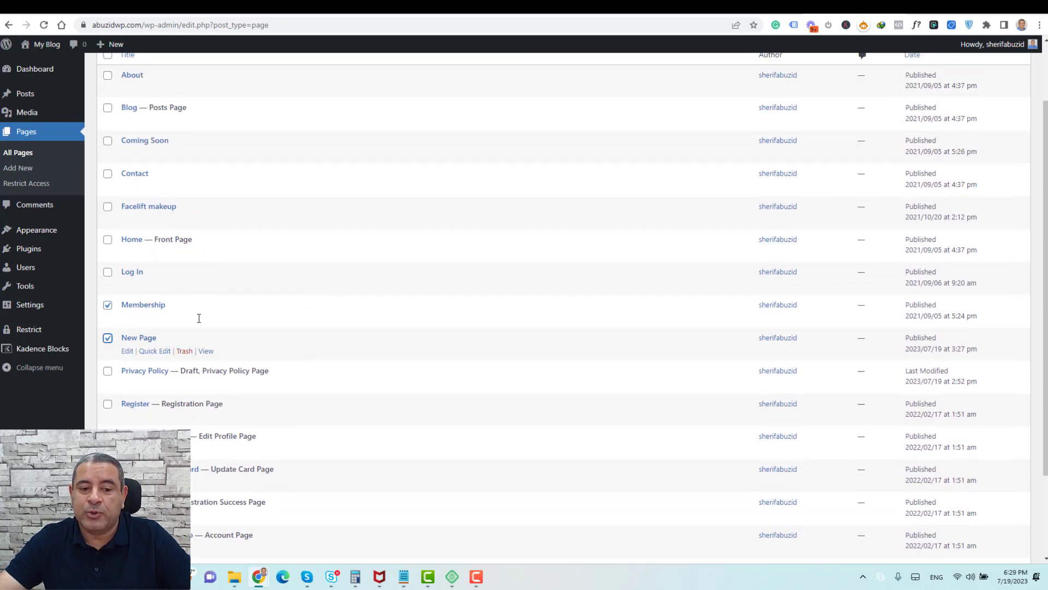
scroll(208, 316, up, 2)
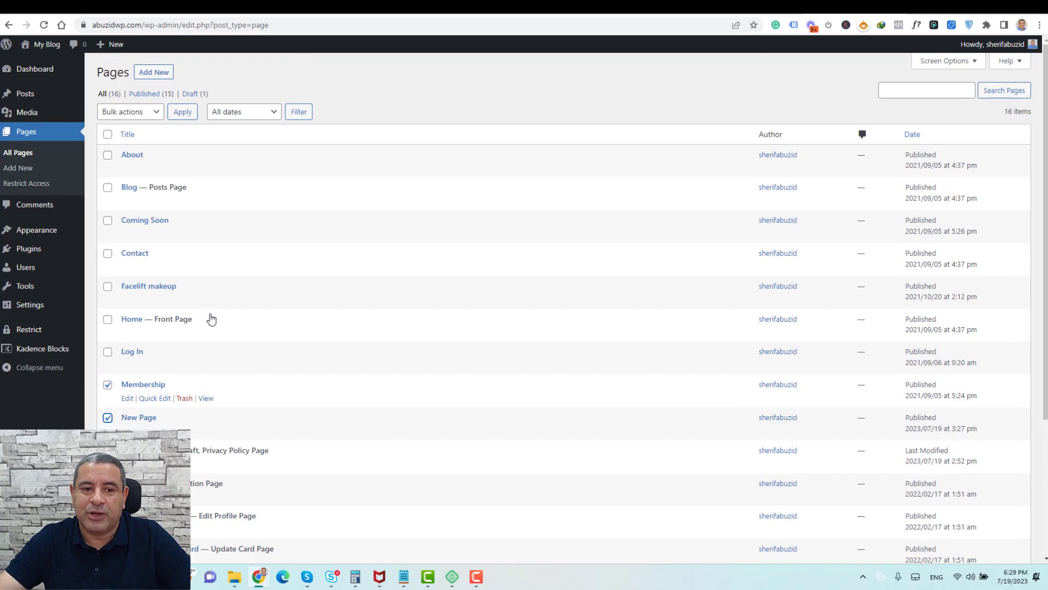
click(147, 113)
click(146, 148)
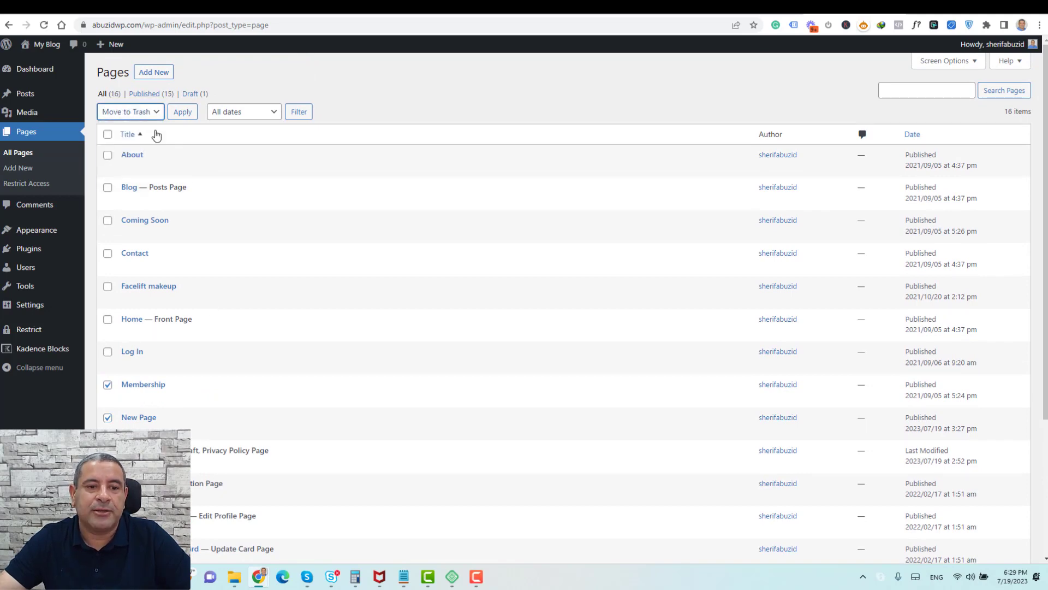
click(181, 113)
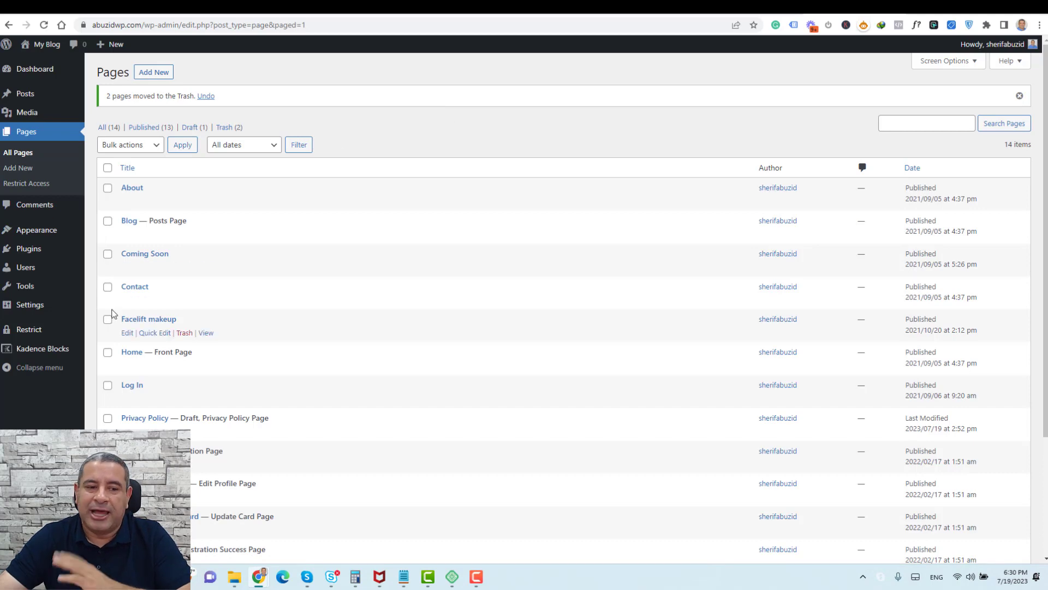
Deactivate the Restrict Content plugin in the installed plugins list and delete it together with its data.
mouse_move(44, 250)
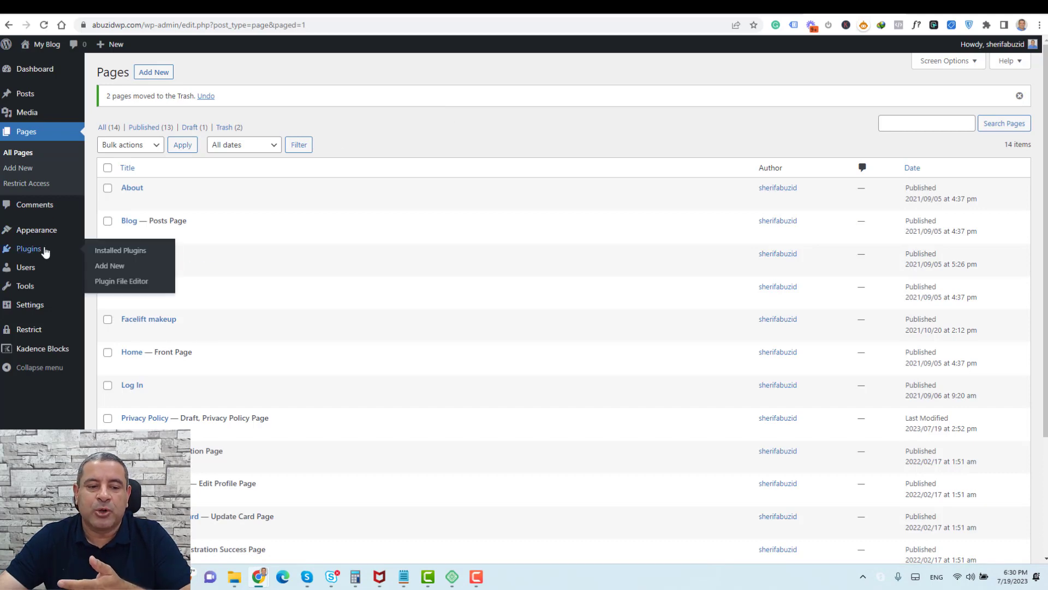
click(109, 250)
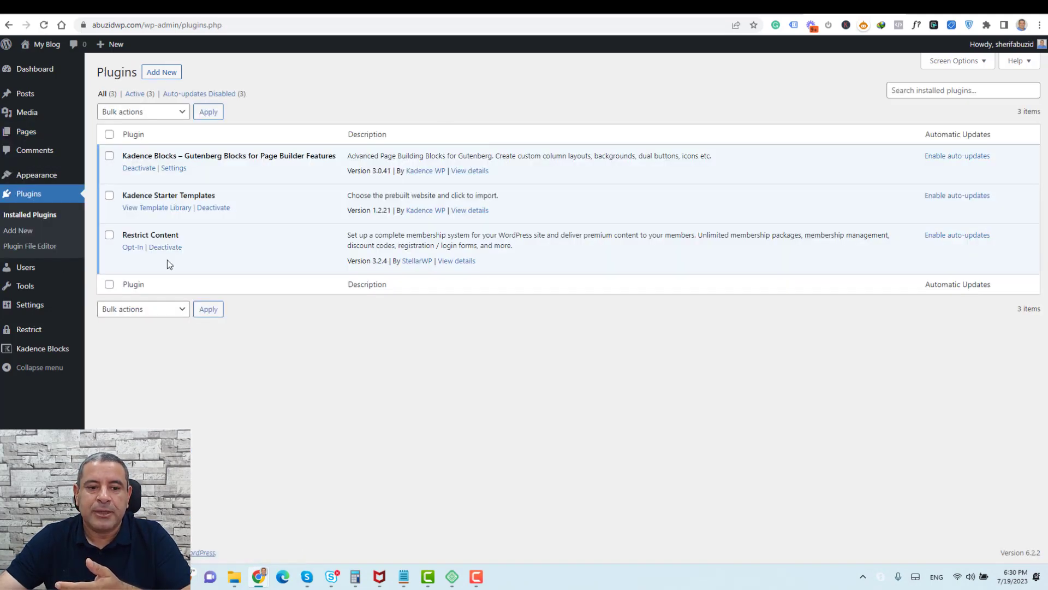
click(165, 248)
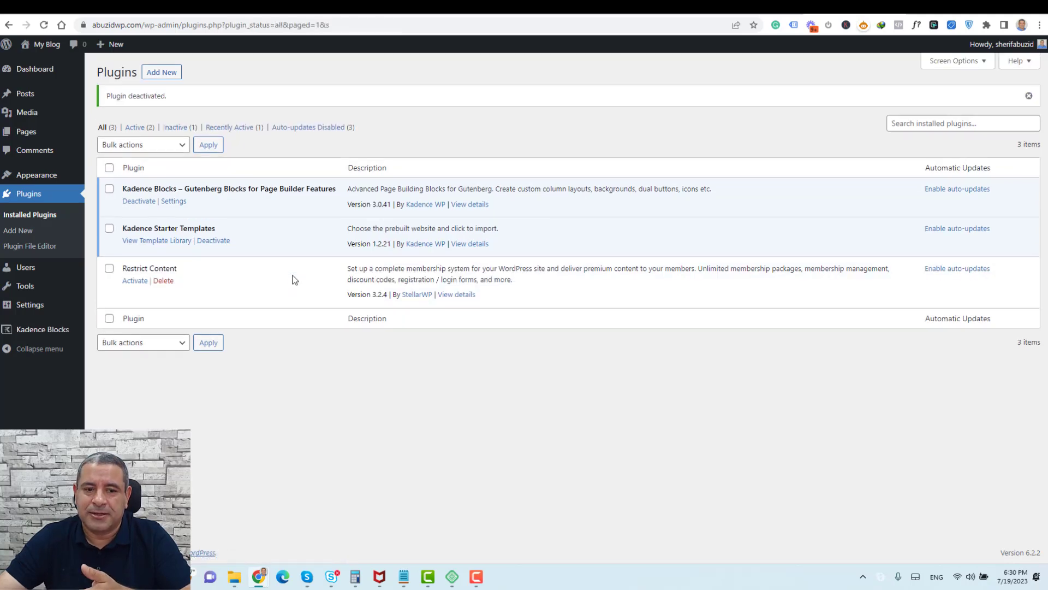
click(163, 281)
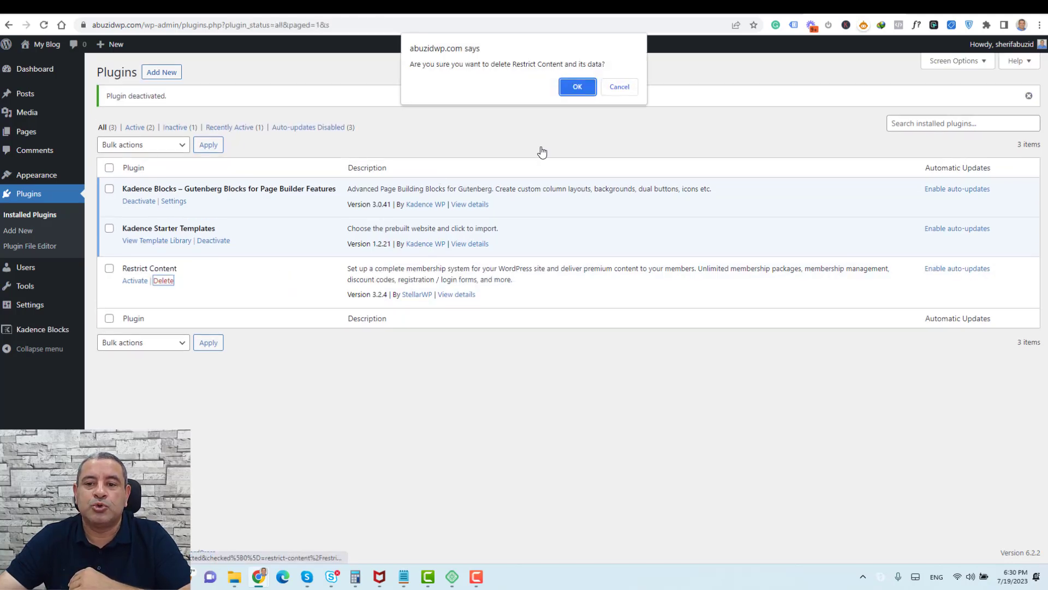
click(580, 89)
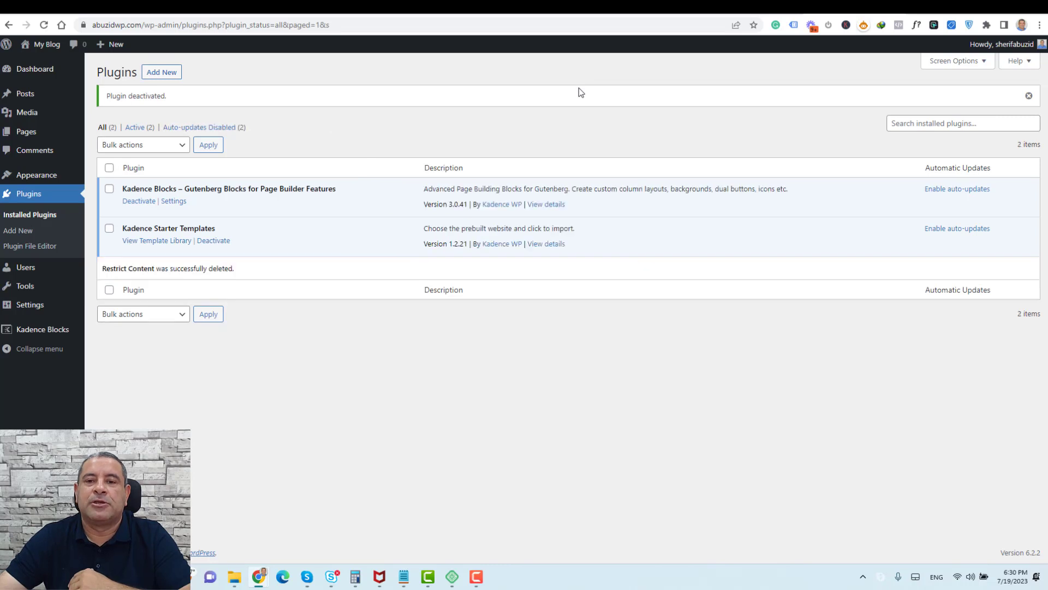